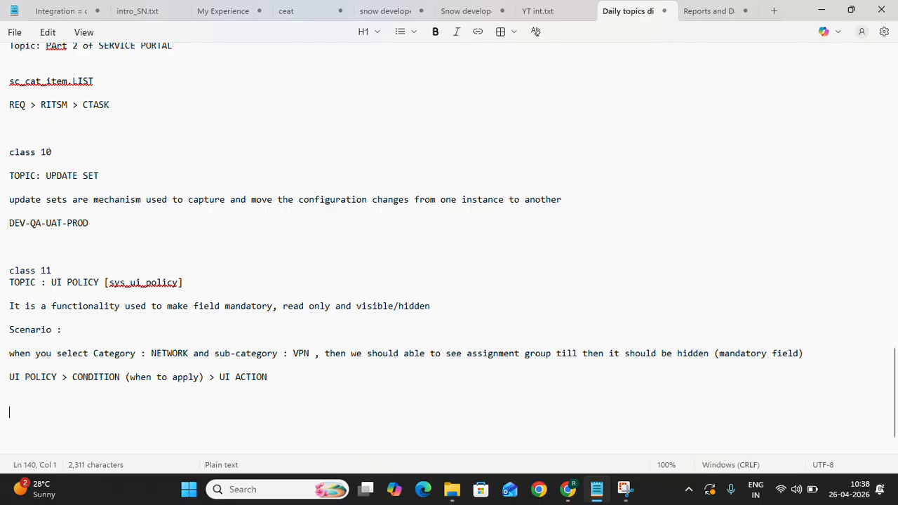
- Add the heading "Class 12" below the class 11 notes, with "Topic : REPORTS" on the line beneath it
{"action": "type", "text": "Cl"}
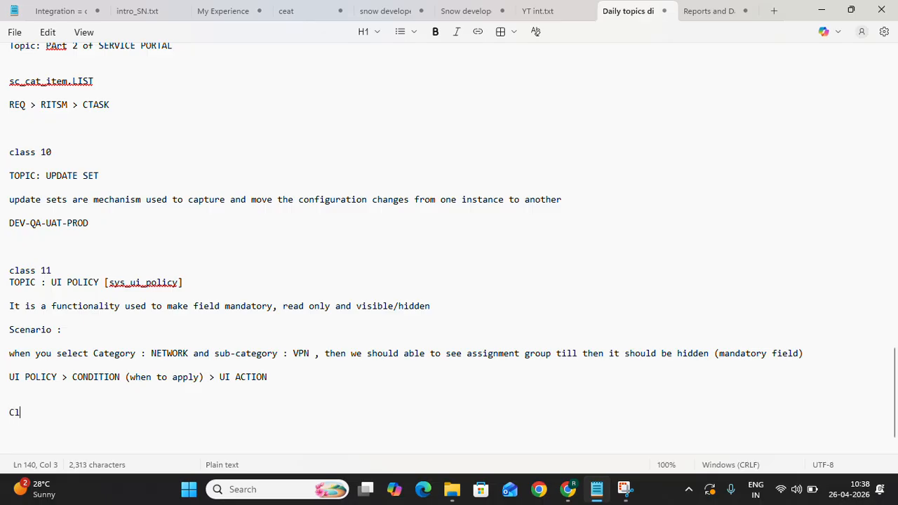
{"action": "type", "text": "ass 12"}
{"action": "key", "text": "Return"}
{"action": "type", "text": "To"}
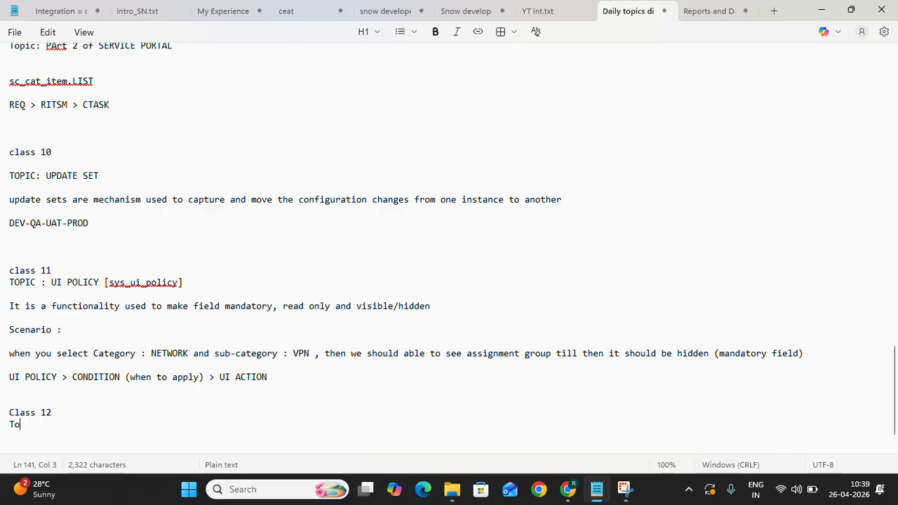
{"action": "type", "text": "pic : REPORTS"}
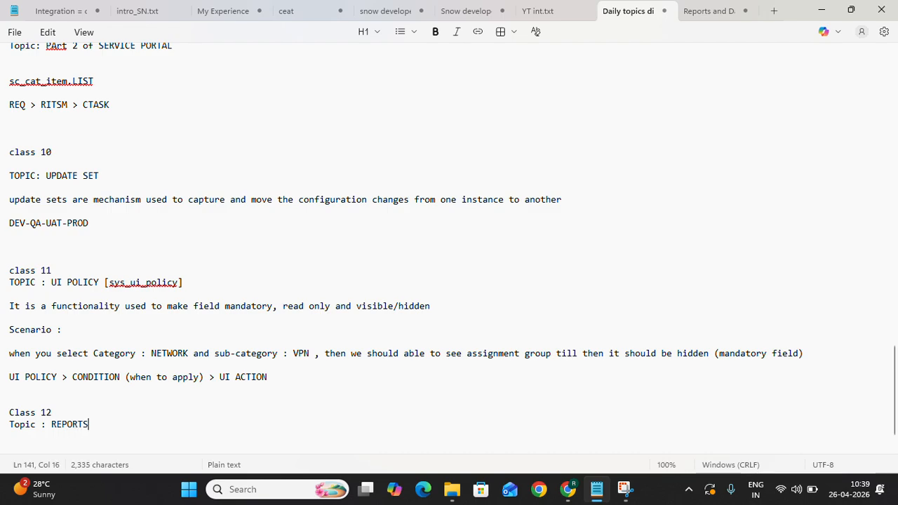
{"action": "key", "text": "Return"}
- Write the definition "Graphical representation of a data in a visualized way" a few lines below the REPORTS topic
{"action": "scroll", "coordinate": [239, 388], "scroll_direction": "down", "scroll_amount": 2}
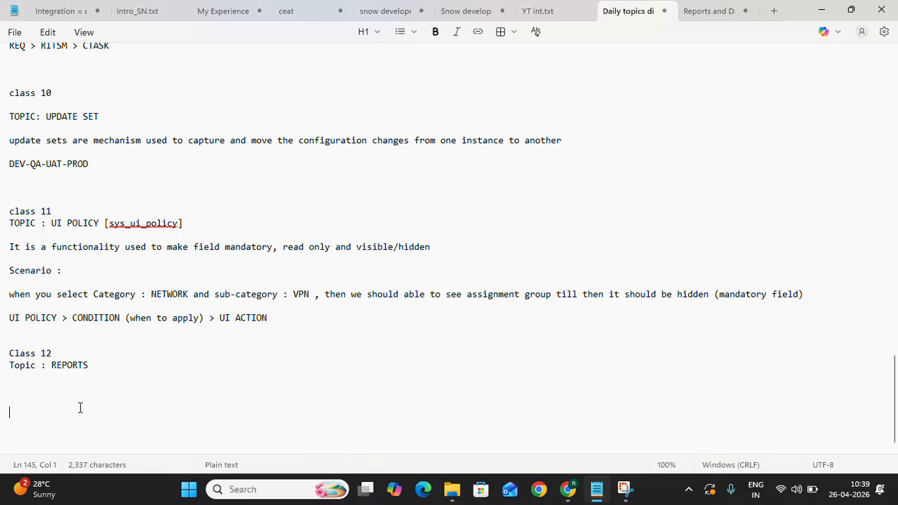
{"action": "type", "text": "Grap"}
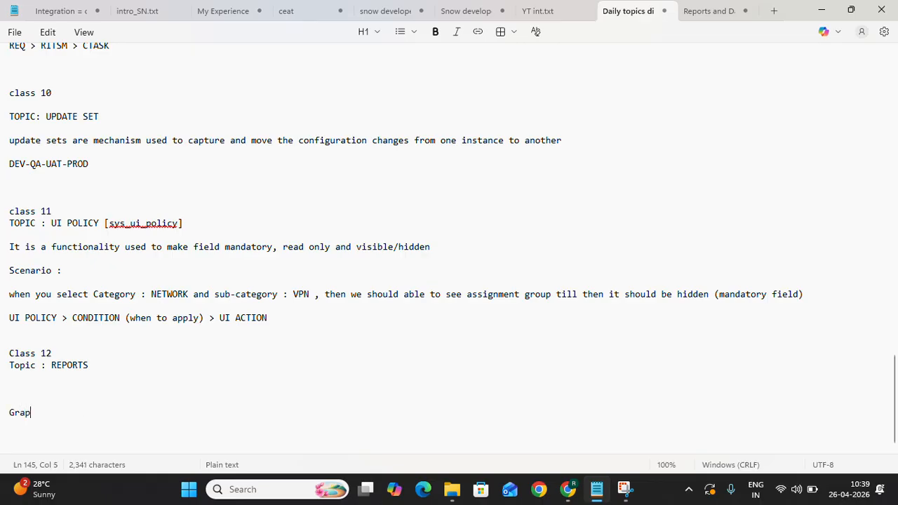
{"action": "type", "text": "g"}
{"action": "key", "text": "BackSpace"}
{"action": "type", "text": "hical "}
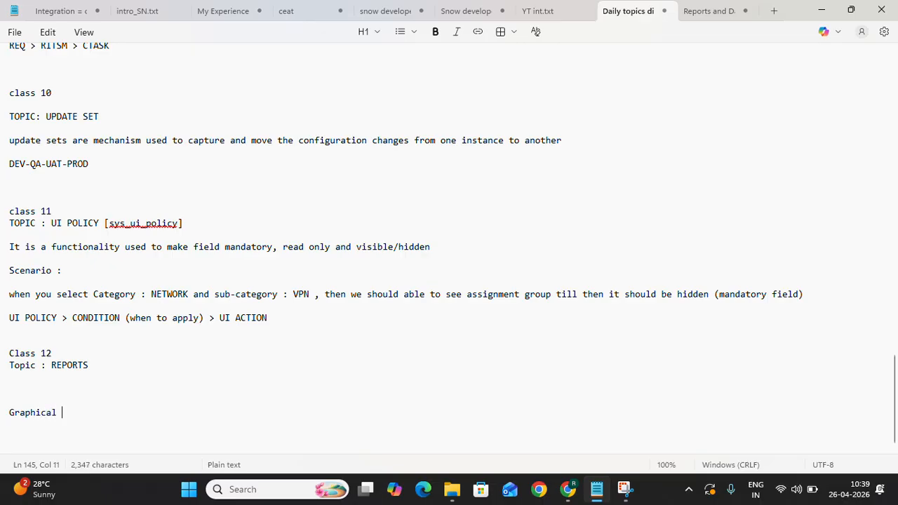
{"action": "type", "text": "represne"}
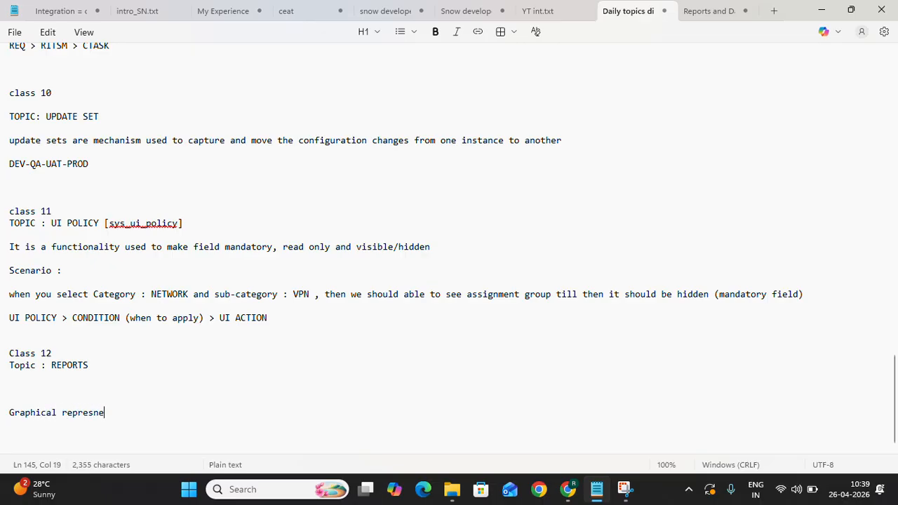
{"action": "key", "text": "BackSpace"}
{"action": "key", "text": "BackSpace"}
{"action": "type", "text": "entation "}
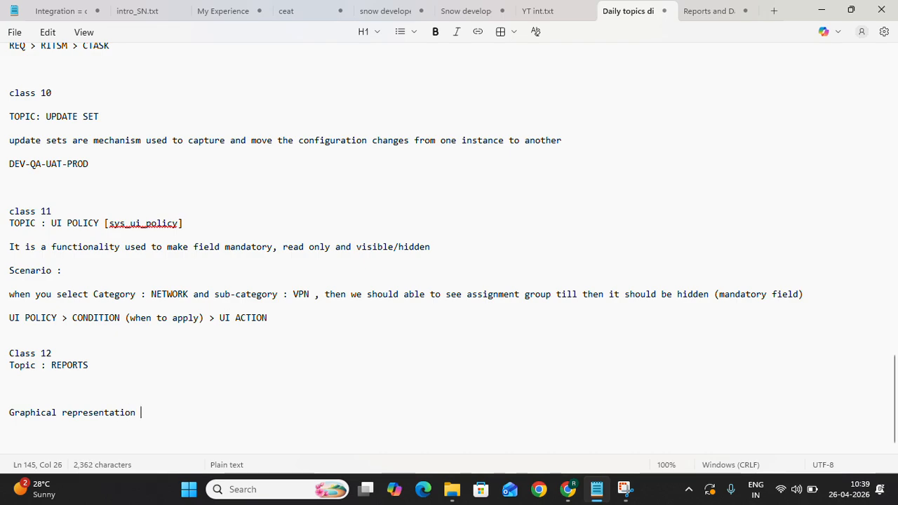
{"action": "type", "text": "of a data"}
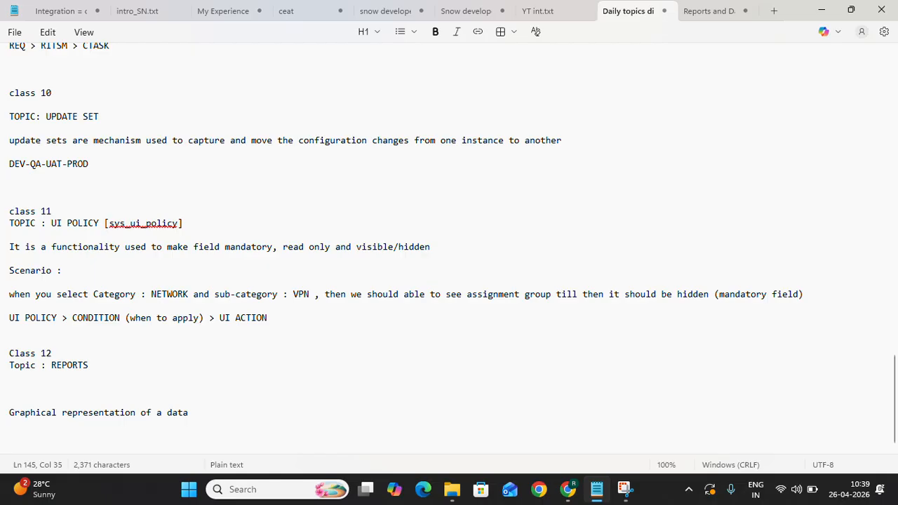
{"action": "type", "text": " in a visualized "}
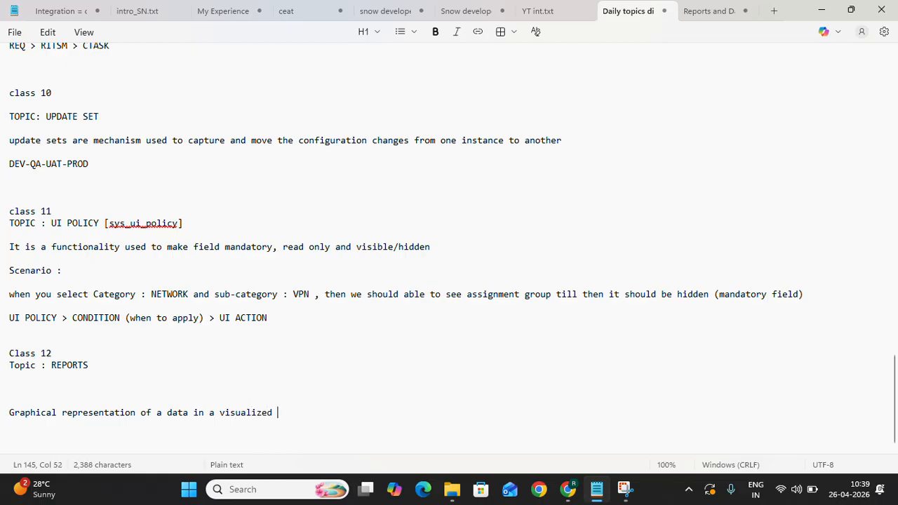
{"action": "type", "text": "way"}
{"action": "key", "text": "Return"}
{"action": "key", "text": "Return"}
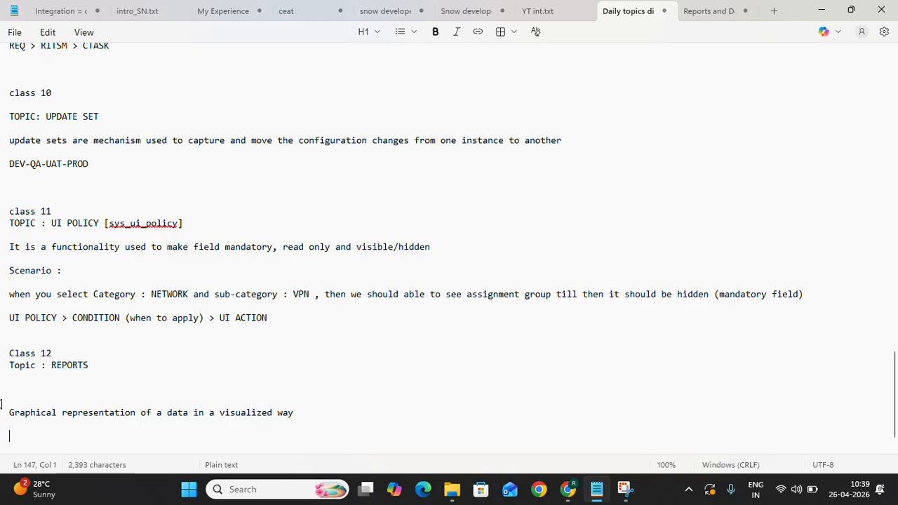
- Append the table name "[sys_report]" after REPORTS on the Class 12 topic line
{"action": "left_click", "coordinate": [147, 366]}
{"action": "type", "text": "[]"}
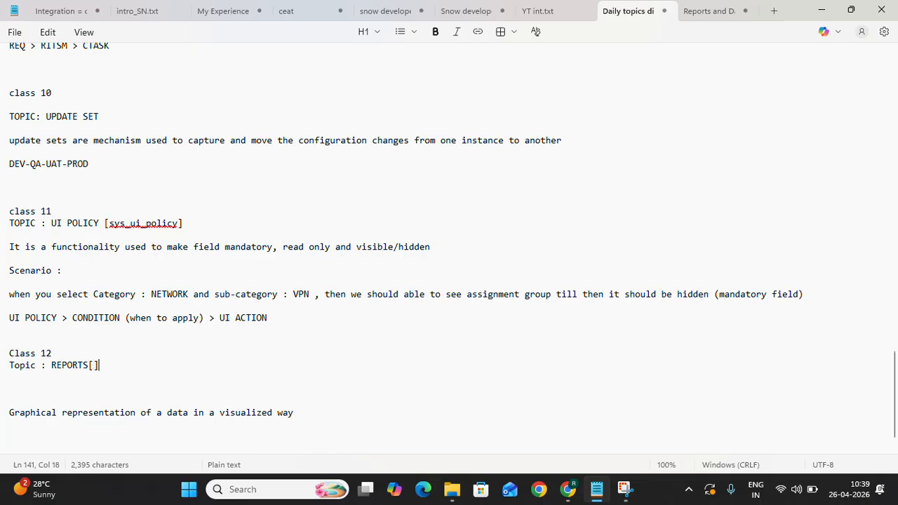
{"action": "key", "text": "Left"}
{"action": "key", "text": "Right"}
{"action": "type", "text": "sys"}
{"action": "type", "text": "-re"}
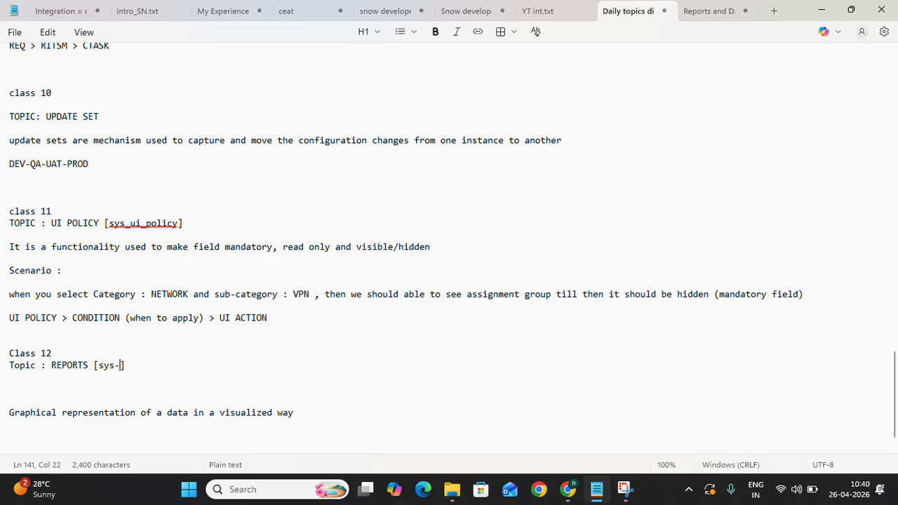
{"action": "type", "text": "port"}
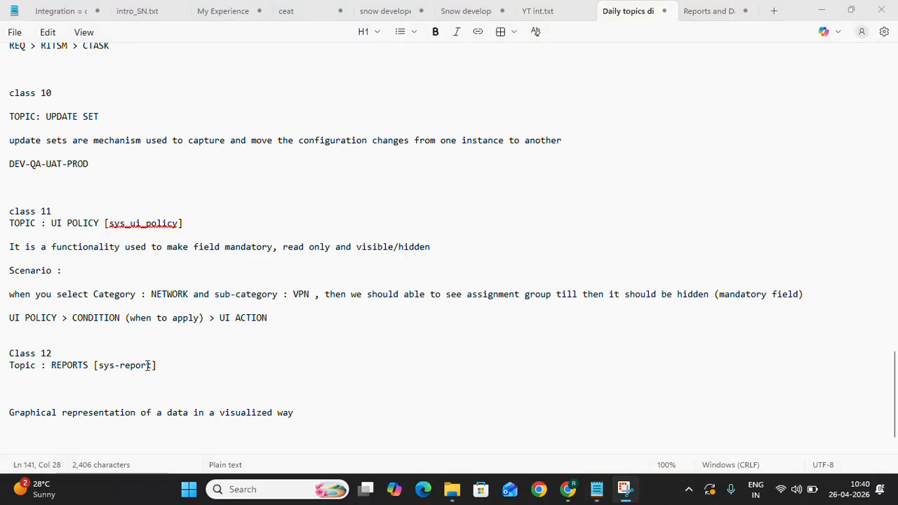
{"action": "left_click", "coordinate": [120, 370]}
{"action": "key", "text": "BackSpace"}
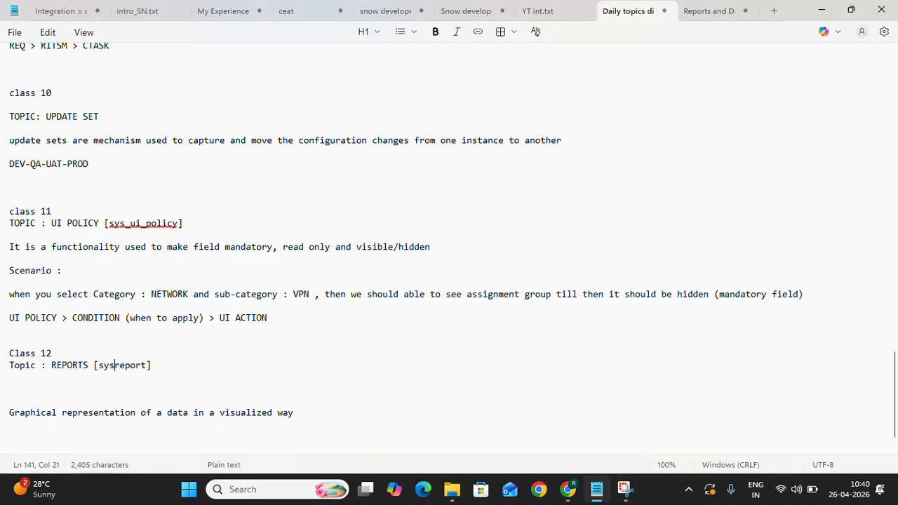
{"action": "type", "text": "_"}
- Switch to ServiceNow in Chrome and open the reports table list using sys_report.LIST in the navigator filter
{"action": "key", "text": "alt+Tab"}
{"action": "key", "text": "Tab"}
{"action": "key", "text": "Tab"}
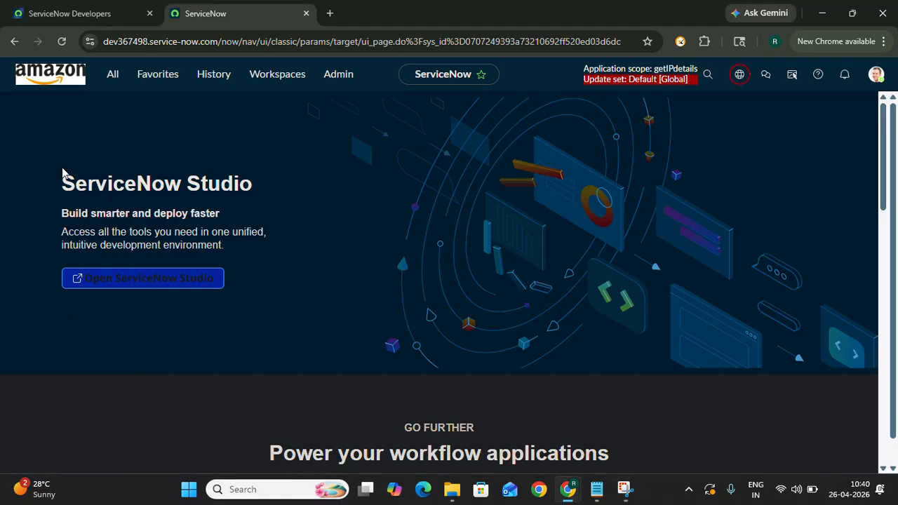
{"action": "left_click", "coordinate": [111, 75]}
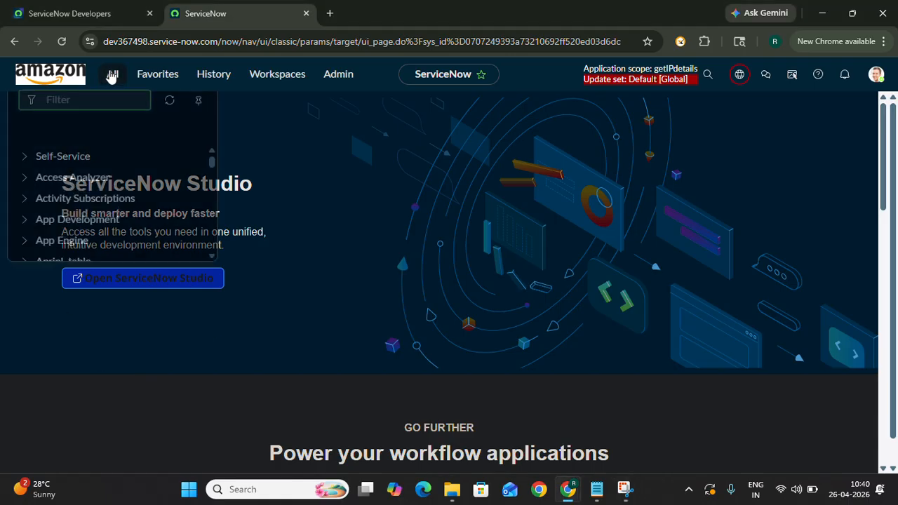
{"action": "type", "text": "sys"}
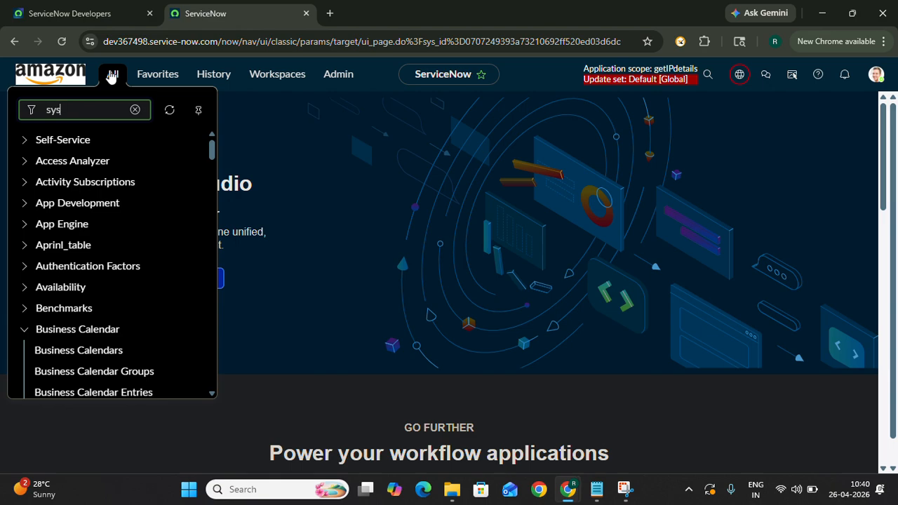
{"action": "type", "text": "_"}
{"action": "type", "text": "repo"}
{"action": "key", "text": "BackSpace"}
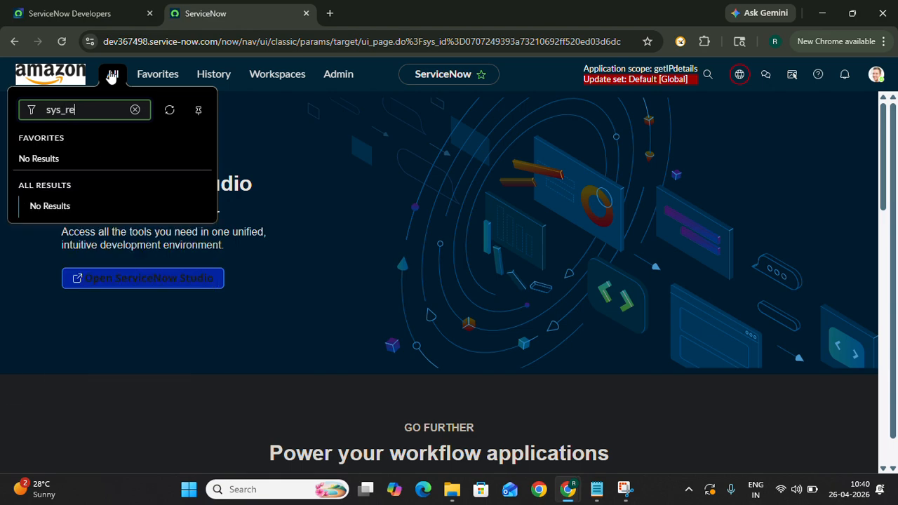
{"action": "type", "text": "port.LIST"}
{"action": "key", "text": "Return"}
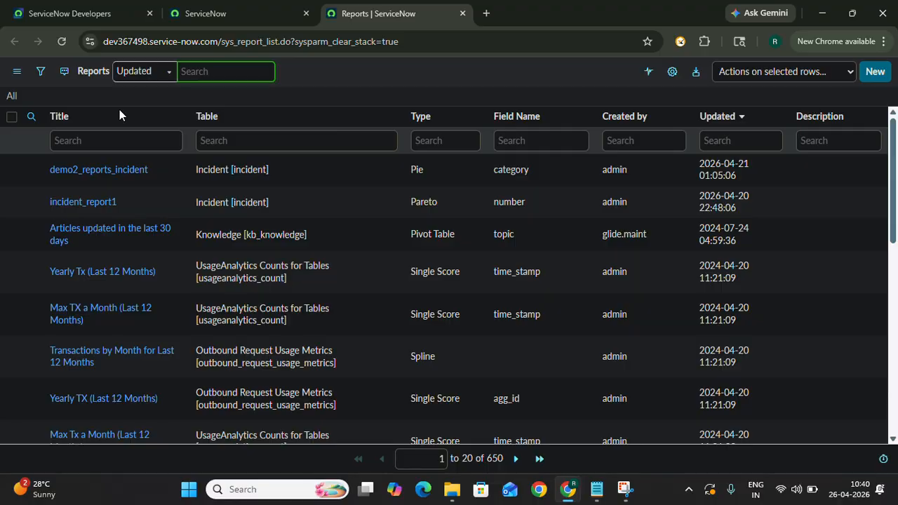
- Look over the existing reports, then start a new report and name it incident_report1
{"action": "scroll", "coordinate": [158, 317], "scroll_direction": "down", "scroll_amount": 7}
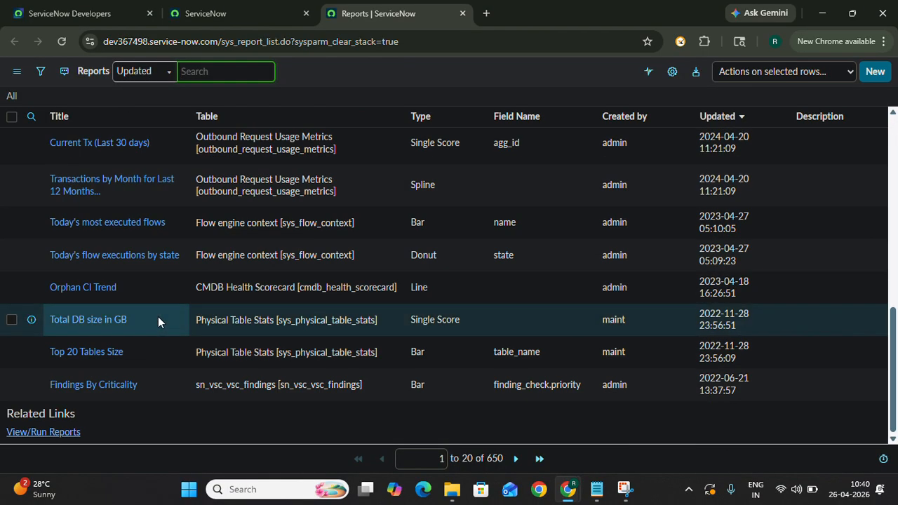
{"action": "scroll", "coordinate": [158, 317], "scroll_direction": "up", "scroll_amount": 10}
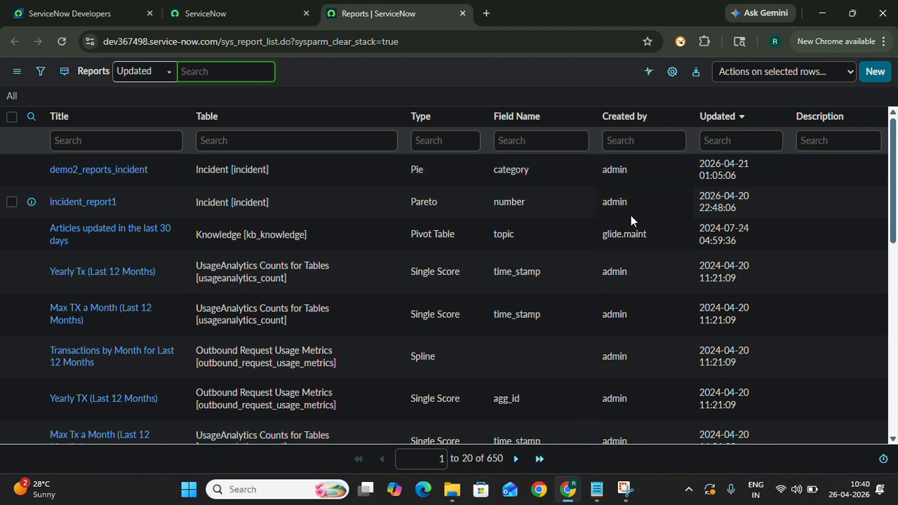
{"action": "left_click", "coordinate": [872, 73]}
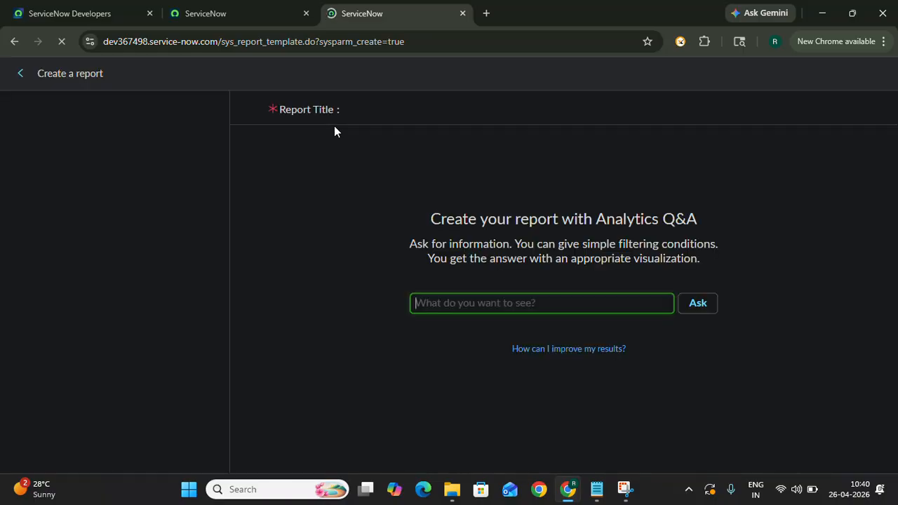
{"action": "left_click", "coordinate": [98, 163]}
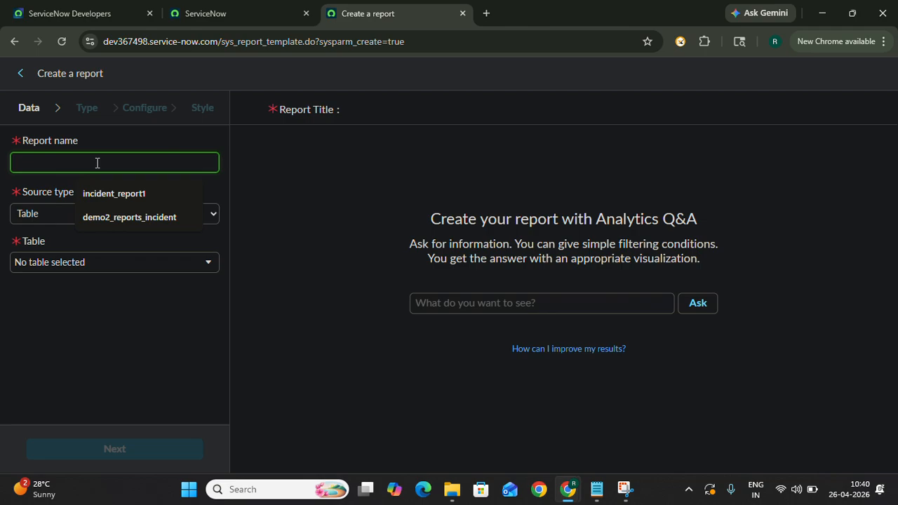
{"action": "type", "text": "incident"}
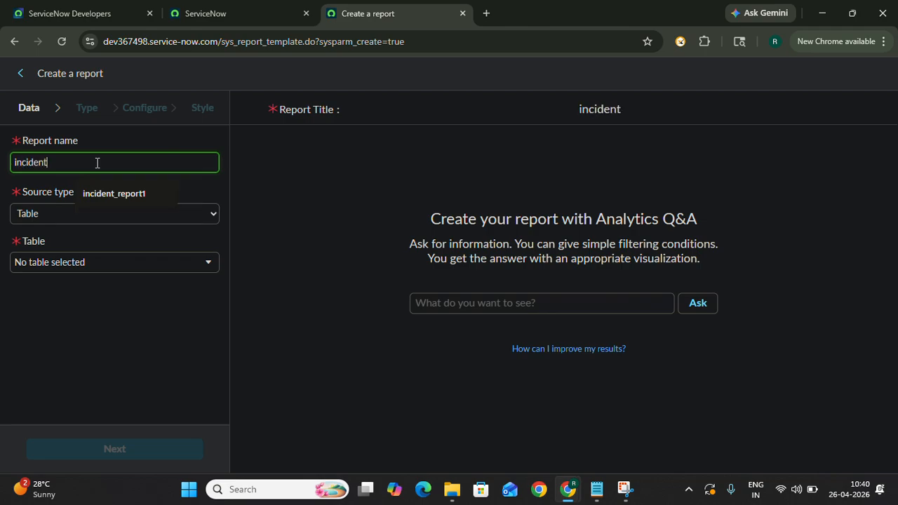
{"action": "type", "text": "_report"}
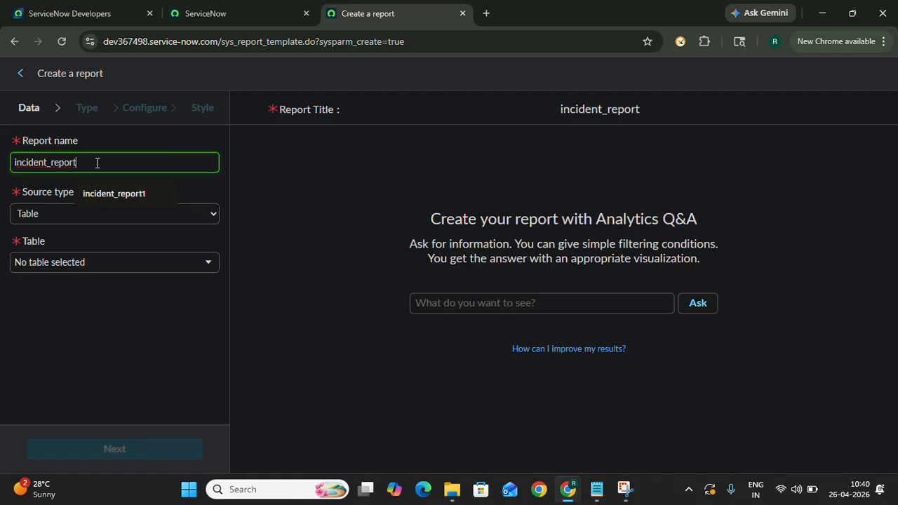
{"action": "type", "text": "1"}
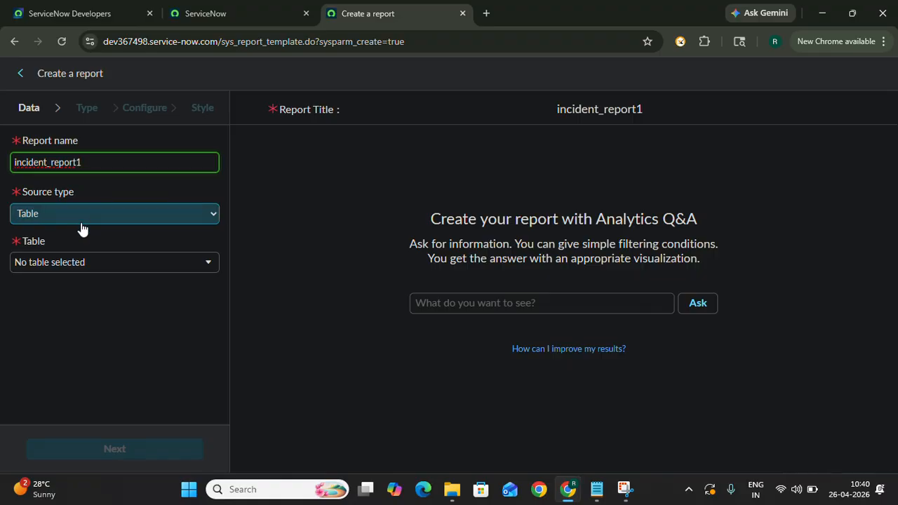
- Set the report's source table to Incident [incident] and continue to the report type selection
{"action": "left_click", "coordinate": [81, 262]}
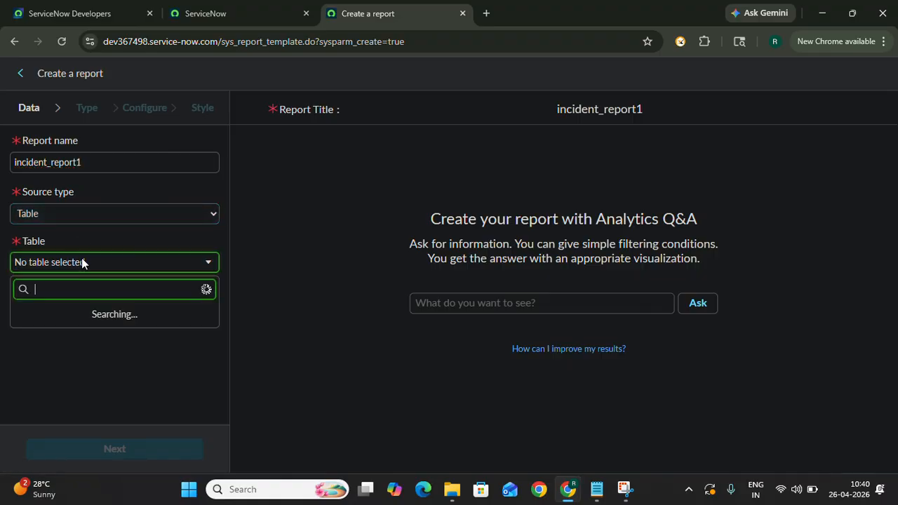
{"action": "type", "text": "incident"}
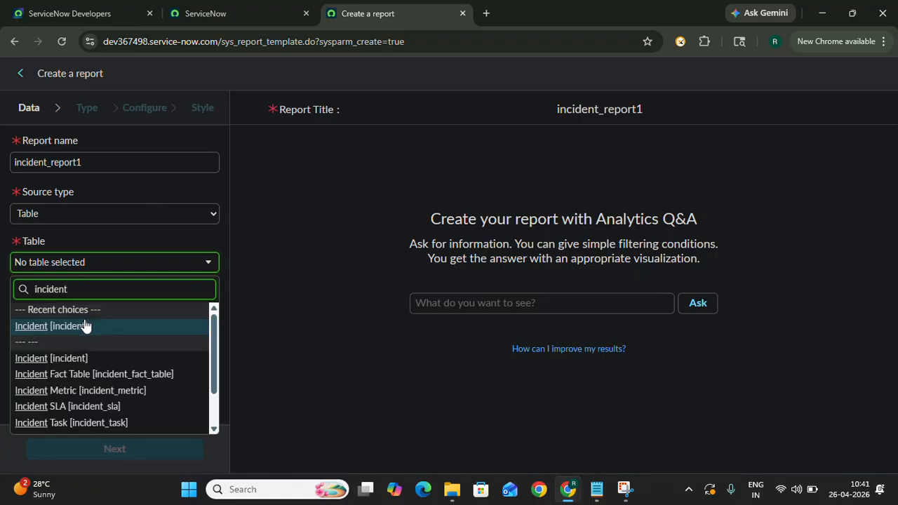
{"action": "left_click", "coordinate": [71, 324]}
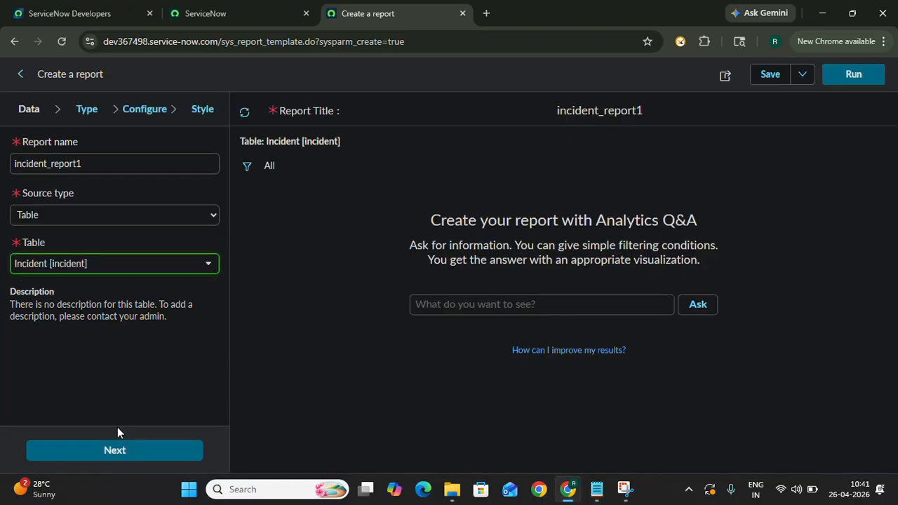
{"action": "left_click", "coordinate": [97, 455]}
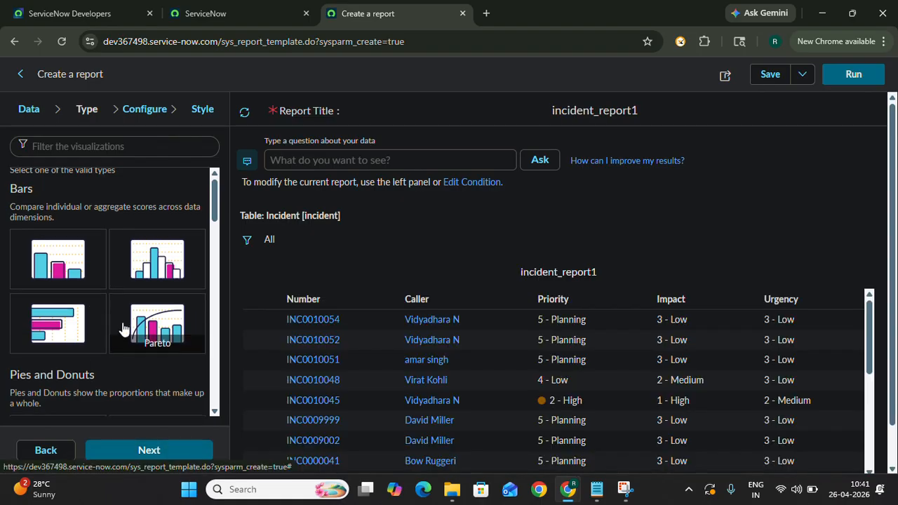
- Look through the available visualization types, from bars, pies and donuts to time series and multidimensional reports
{"action": "scroll", "coordinate": [122, 328], "scroll_direction": "down", "scroll_amount": 3}
{"action": "scroll", "coordinate": [122, 322], "scroll_direction": "up", "scroll_amount": 3}
{"action": "scroll", "coordinate": [124, 327], "scroll_direction": "down", "scroll_amount": 2}
{"action": "scroll", "coordinate": [124, 327], "scroll_direction": "up", "scroll_amount": 2}
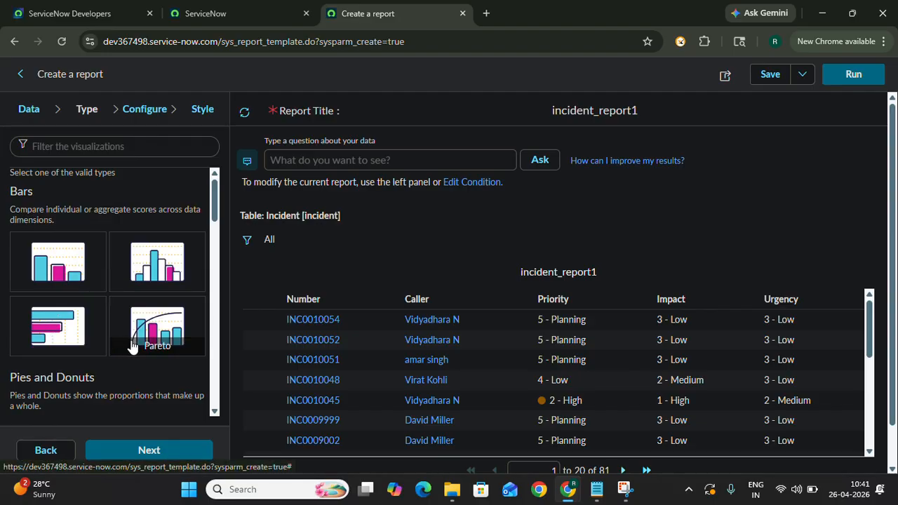
{"action": "scroll", "coordinate": [139, 344], "scroll_direction": "down", "scroll_amount": 3}
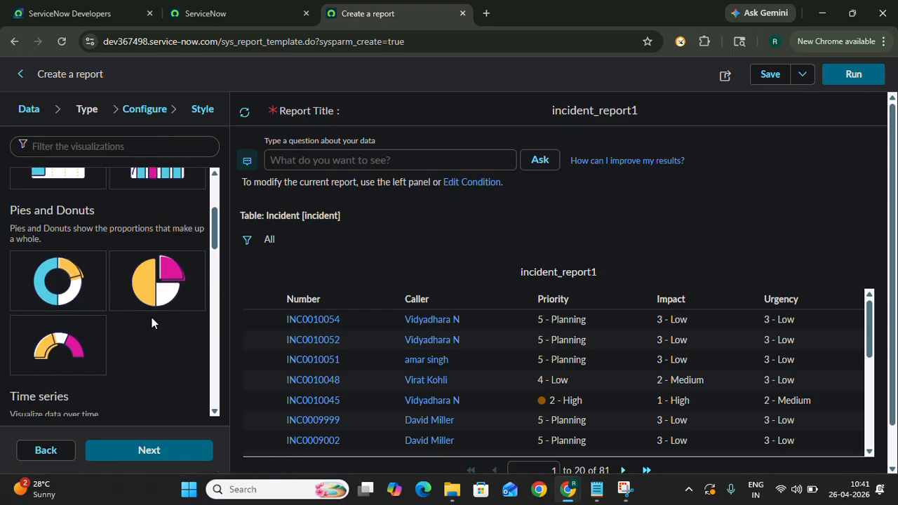
{"action": "scroll", "coordinate": [151, 322], "scroll_direction": "down", "scroll_amount": 2}
{"action": "scroll", "coordinate": [152, 323], "scroll_direction": "down", "scroll_amount": 2}
{"action": "scroll", "coordinate": [151, 321], "scroll_direction": "down", "scroll_amount": 5}
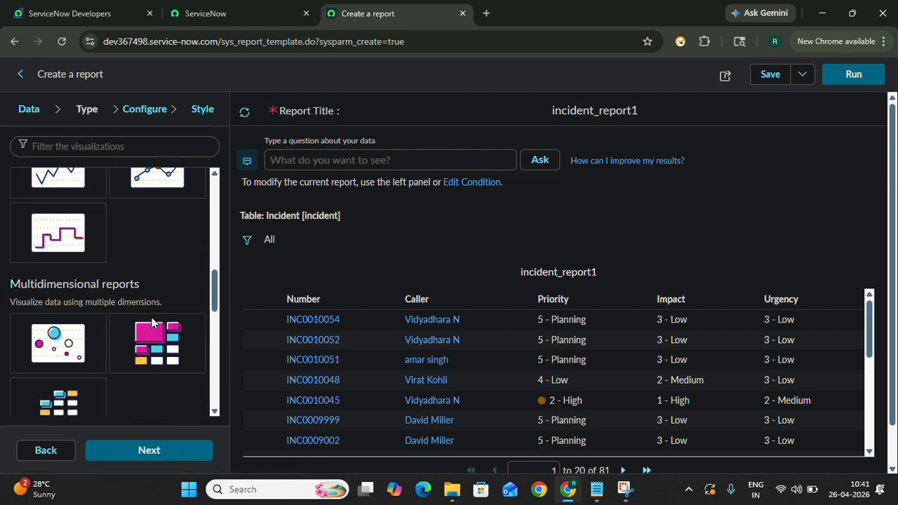
{"action": "scroll", "coordinate": [151, 322], "scroll_direction": "down", "scroll_amount": 3}
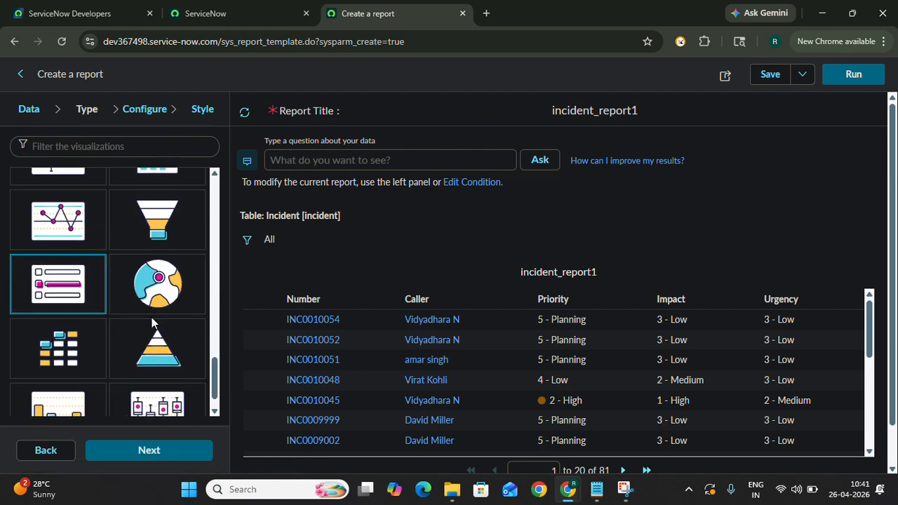
{"action": "scroll", "coordinate": [151, 323], "scroll_direction": "up", "scroll_amount": 10}
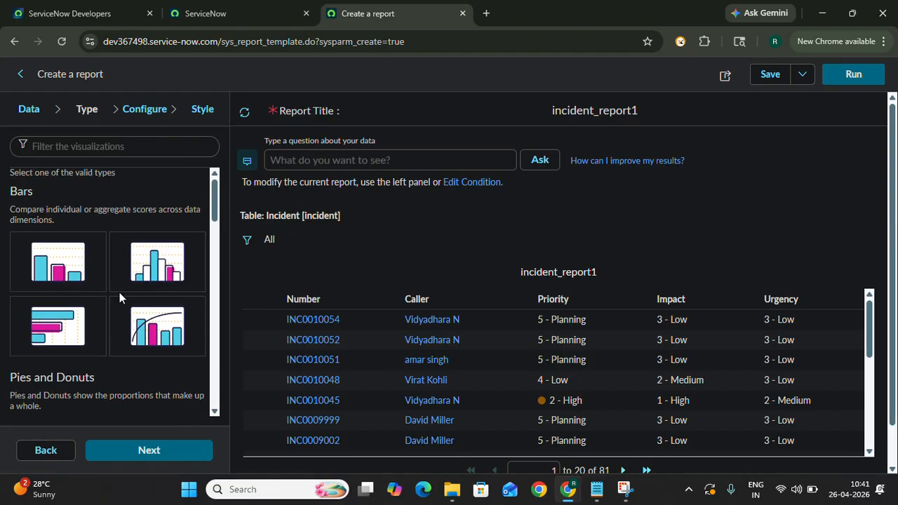
- Choose the Donut visualization, continue to its configuration and look over the chart preview
{"action": "scroll", "coordinate": [42, 256], "scroll_direction": "down", "scroll_amount": 3}
{"action": "left_click", "coordinate": [43, 260]}
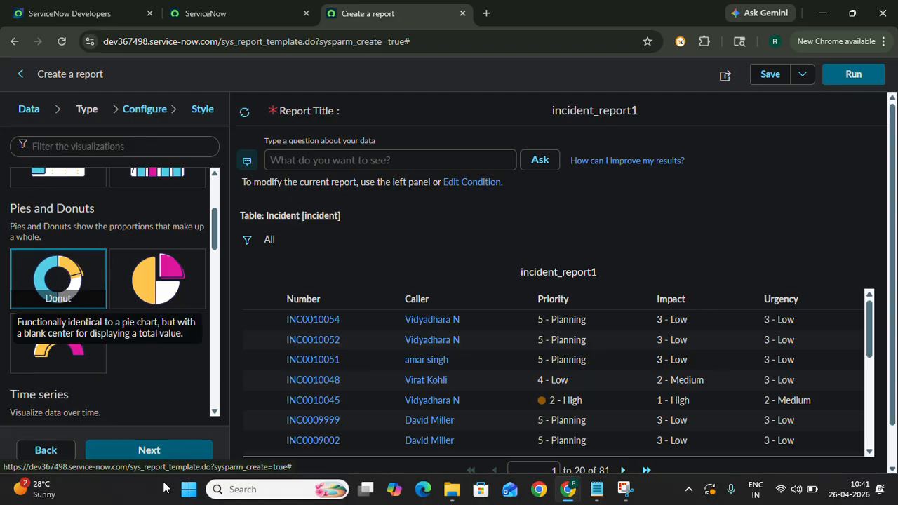
{"action": "left_click", "coordinate": [148, 450]}
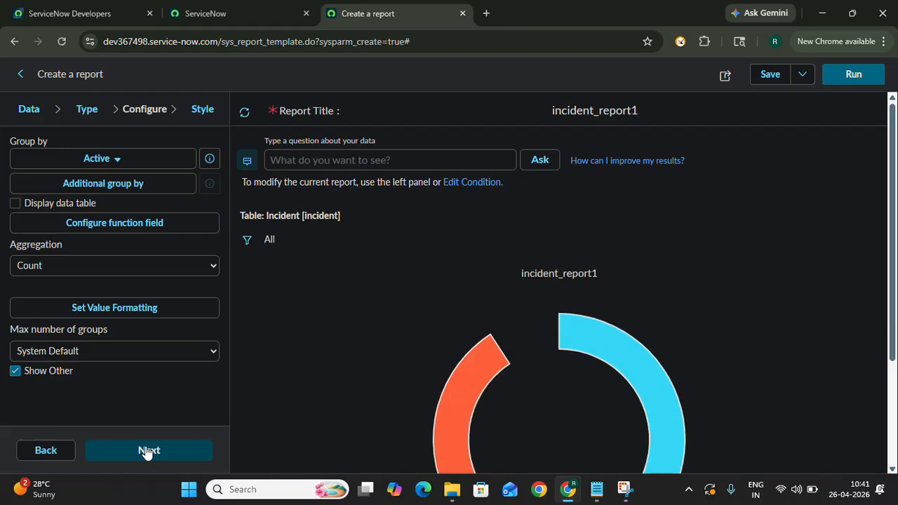
{"action": "scroll", "coordinate": [454, 322], "scroll_direction": "down", "scroll_amount": 2}
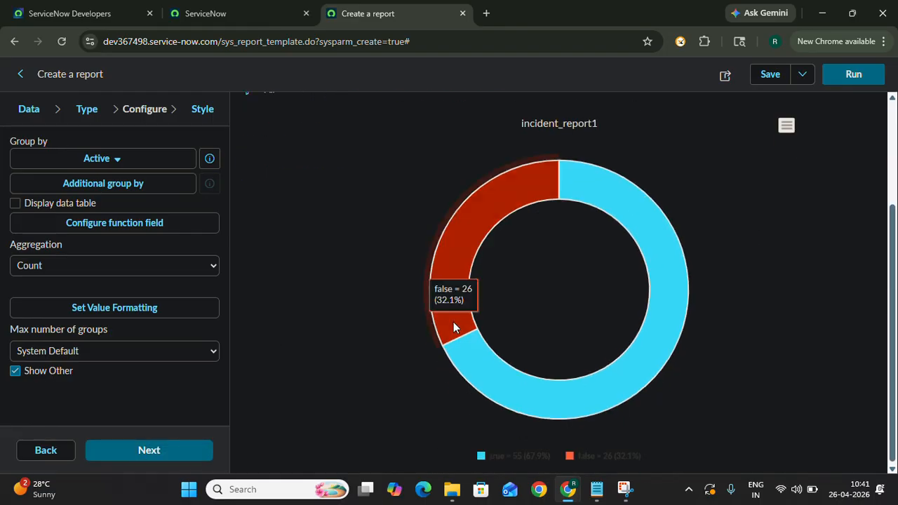
{"action": "scroll", "coordinate": [454, 322], "scroll_direction": "up", "scroll_amount": 2}
{"action": "scroll", "coordinate": [454, 322], "scroll_direction": "down", "scroll_amount": 2}
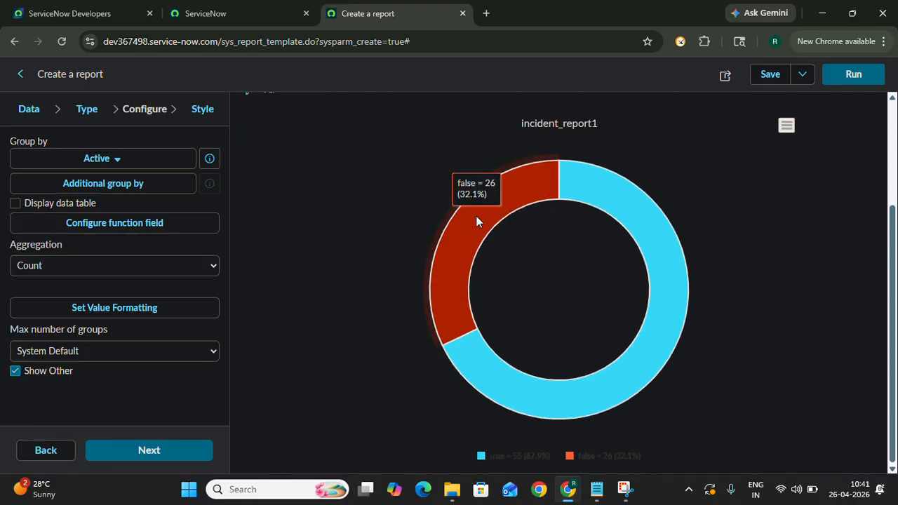
{"action": "scroll", "coordinate": [365, 159], "scroll_direction": "up", "scroll_amount": 1}
{"action": "scroll", "coordinate": [365, 158], "scroll_direction": "up", "scroll_amount": 1}
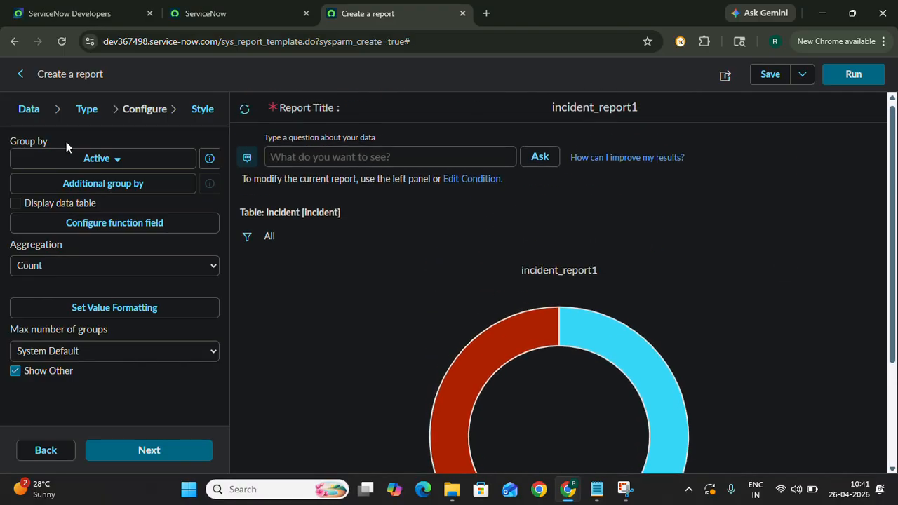
- Group the donut chart by Category and enable Display data table
{"action": "left_click", "coordinate": [99, 161]}
{"action": "left_click", "coordinate": [97, 160]}
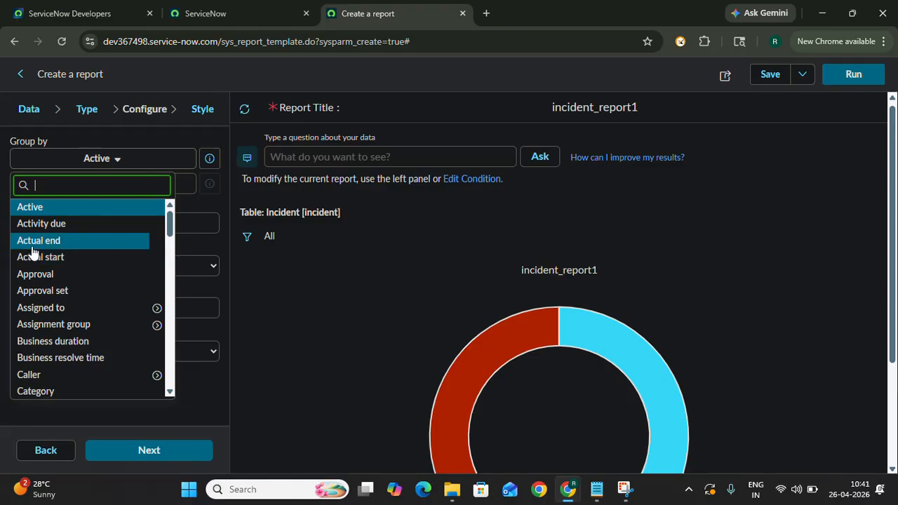
{"action": "scroll", "coordinate": [112, 321], "scroll_direction": "down", "scroll_amount": 2}
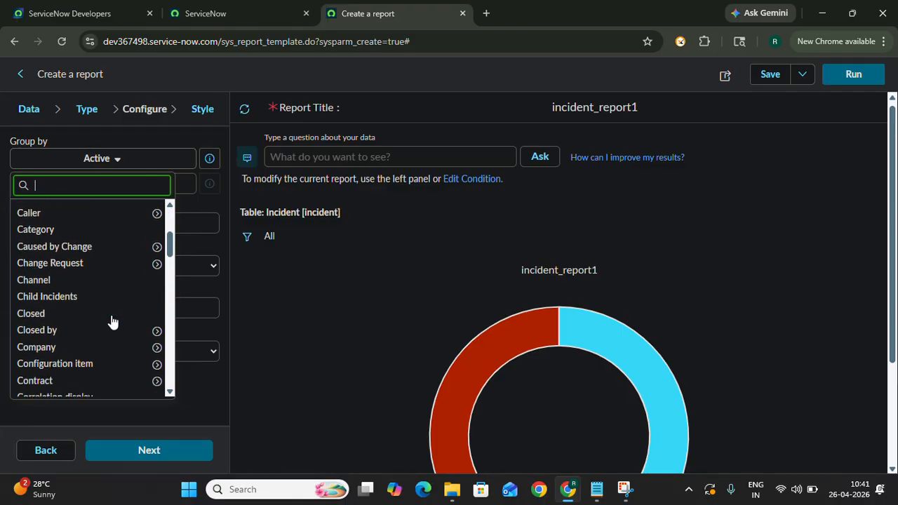
{"action": "left_click", "coordinate": [47, 229]}
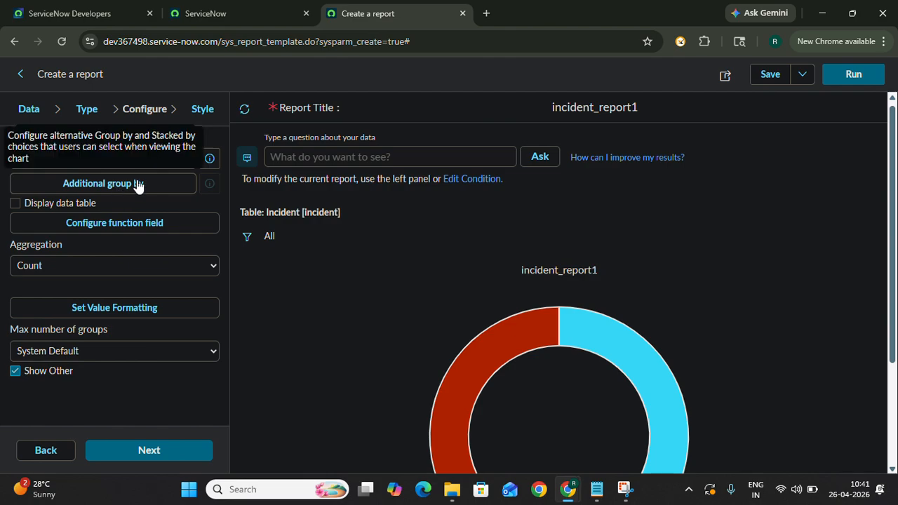
{"action": "left_click", "coordinate": [15, 202]}
{"action": "left_click", "coordinate": [186, 274]}
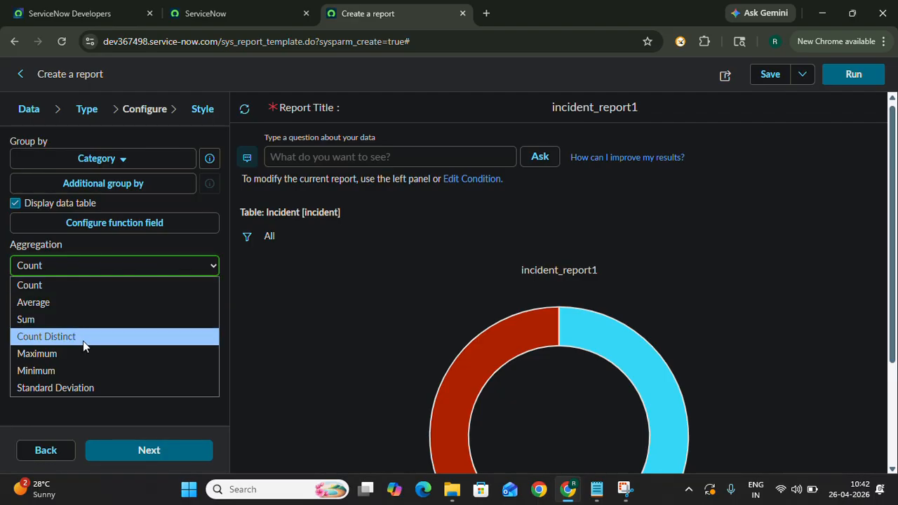
{"action": "left_click", "coordinate": [164, 247]}
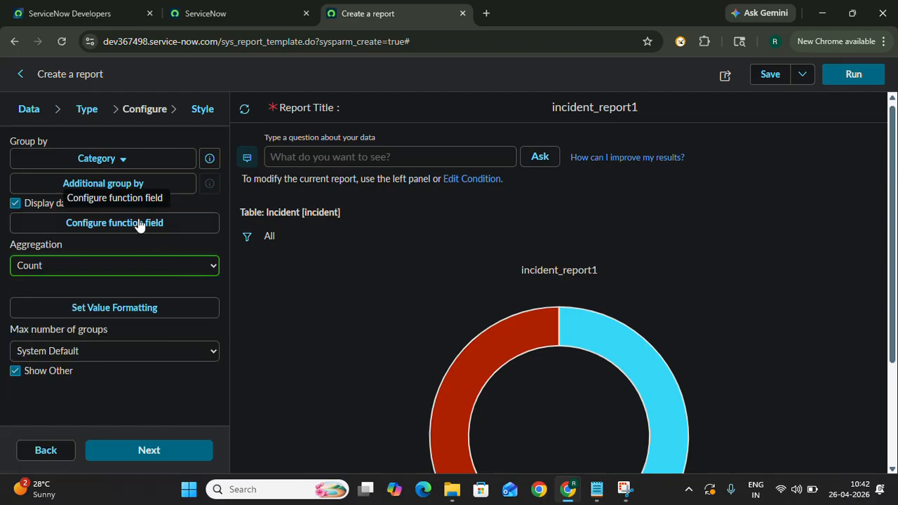
{"action": "left_click", "coordinate": [138, 224]}
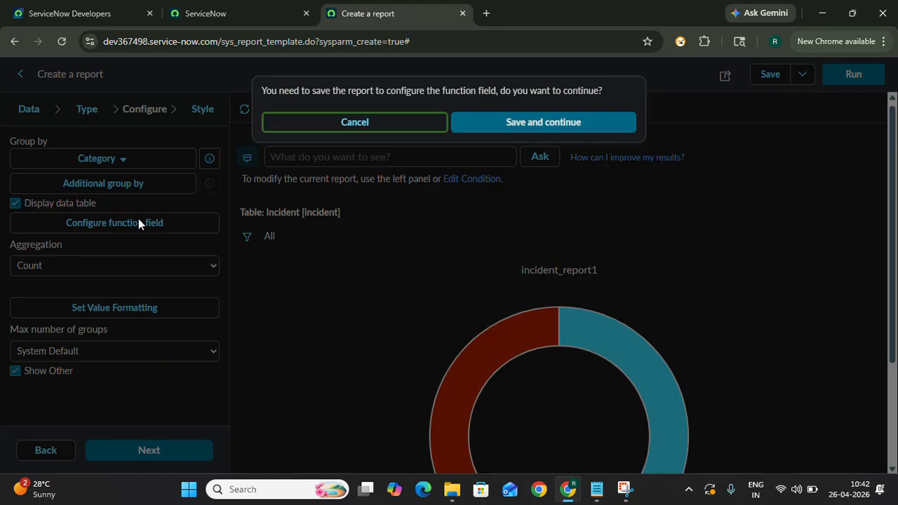
{"action": "left_click", "coordinate": [351, 123]}
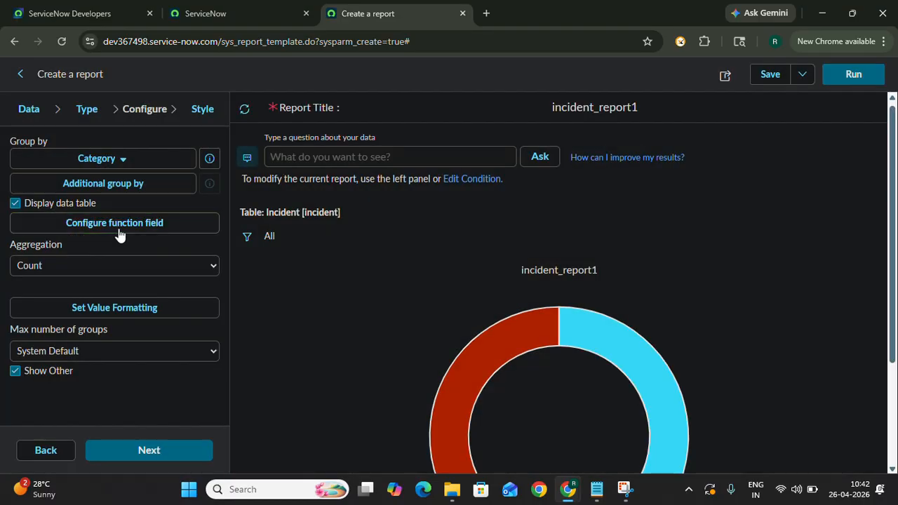
- Add Priority, Number and State, in that order, as additional group-by fields for the report
{"action": "left_click", "coordinate": [133, 186]}
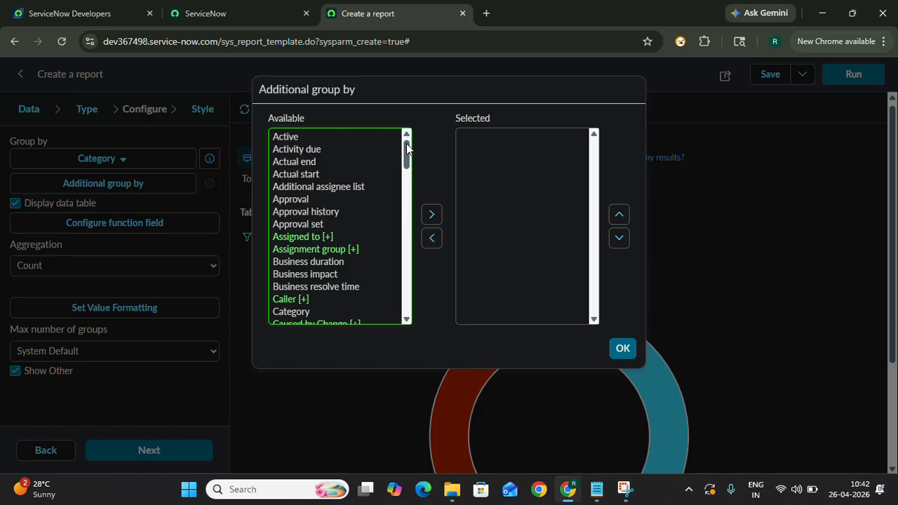
{"action": "left_click_drag", "start_coordinate": [407, 149], "coordinate": [407, 247]}
{"action": "left_click", "coordinate": [297, 201]}
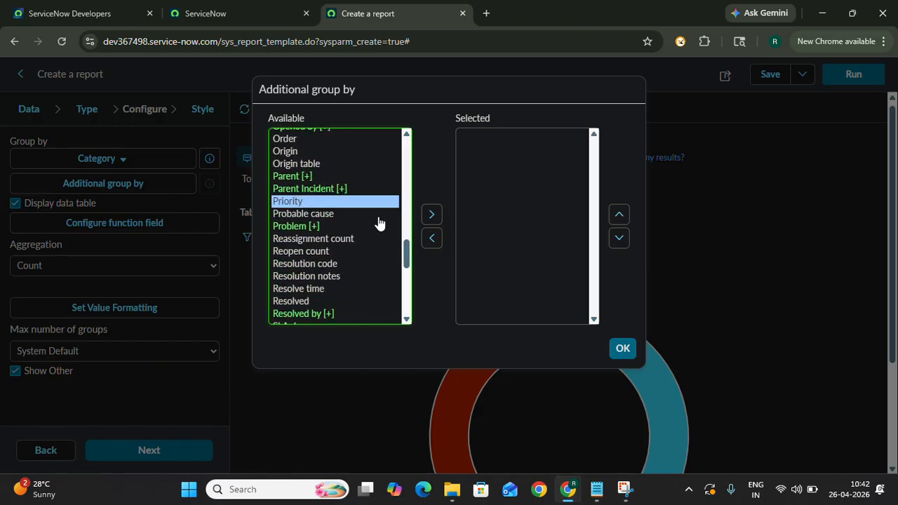
{"action": "left_click", "coordinate": [431, 215]}
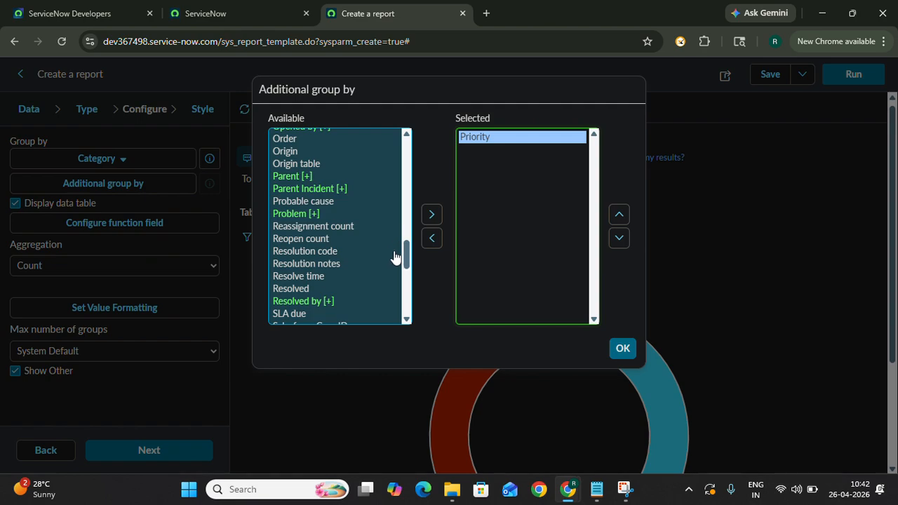
{"action": "mouse_move", "coordinate": [407, 250]}
{"action": "left_mouse_down"}
{"action": "mouse_move", "coordinate": [390, 160]}
{"action": "mouse_move", "coordinate": [396, 284]}
{"action": "mouse_move", "coordinate": [397, 243]}
{"action": "left_mouse_up"}
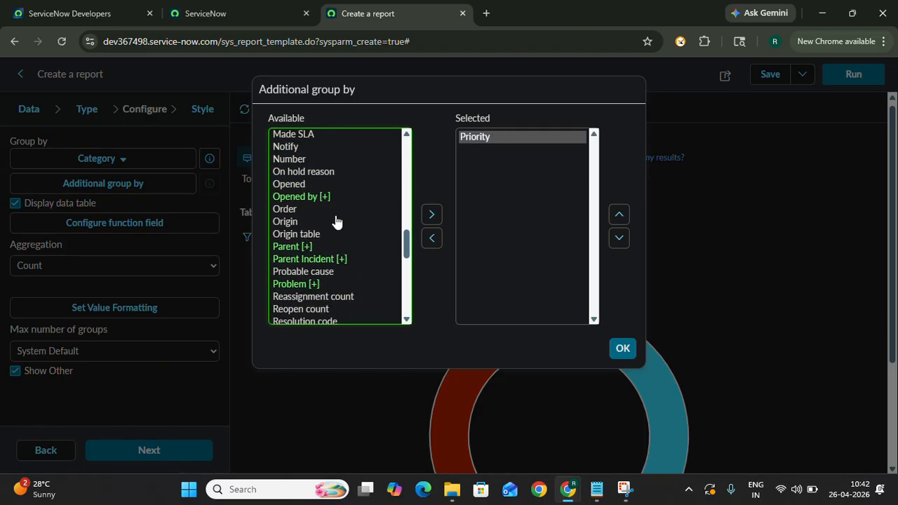
{"action": "left_click", "coordinate": [285, 159]}
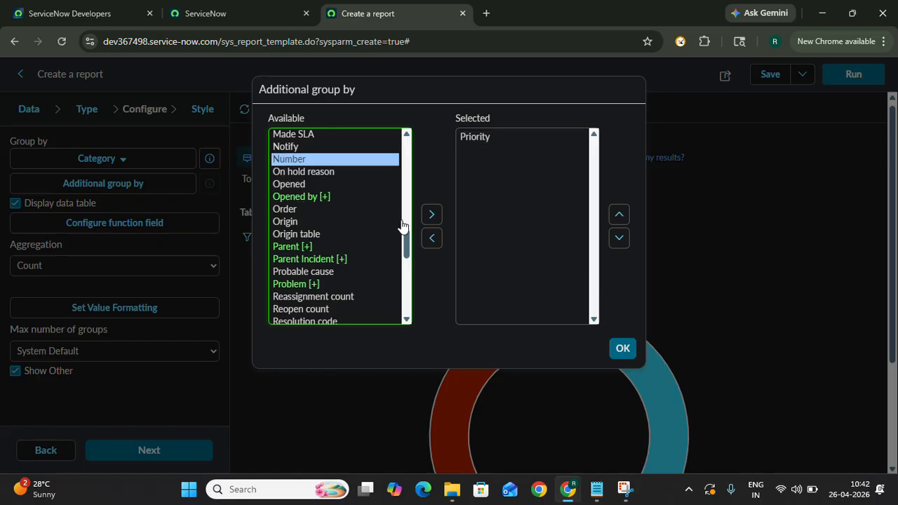
{"action": "left_click", "coordinate": [431, 217]}
{"action": "left_click_drag", "start_coordinate": [407, 244], "coordinate": [406, 277]}
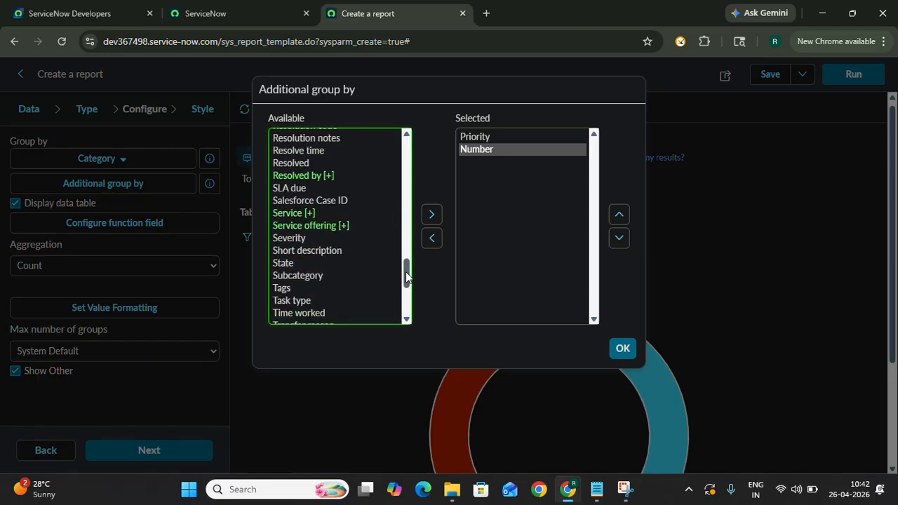
{"action": "left_click", "coordinate": [283, 263]}
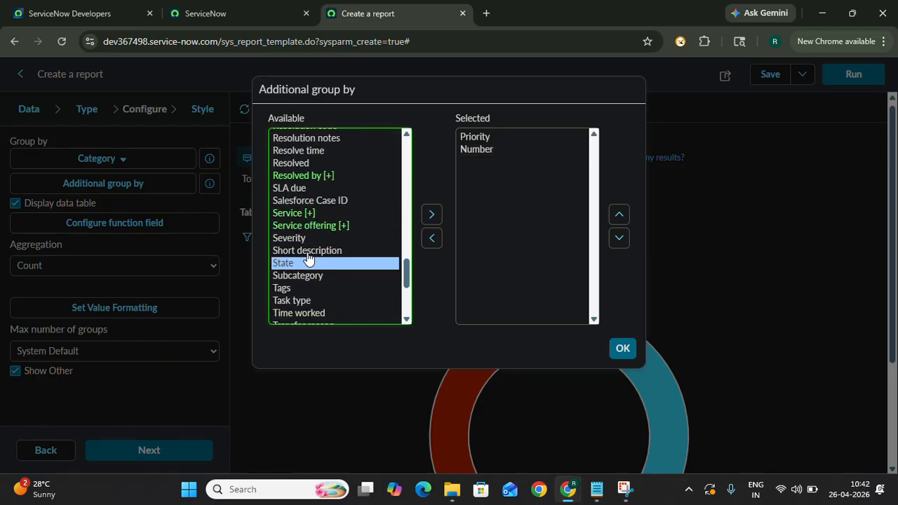
{"action": "left_click", "coordinate": [431, 216]}
{"action": "left_click", "coordinate": [622, 348]}
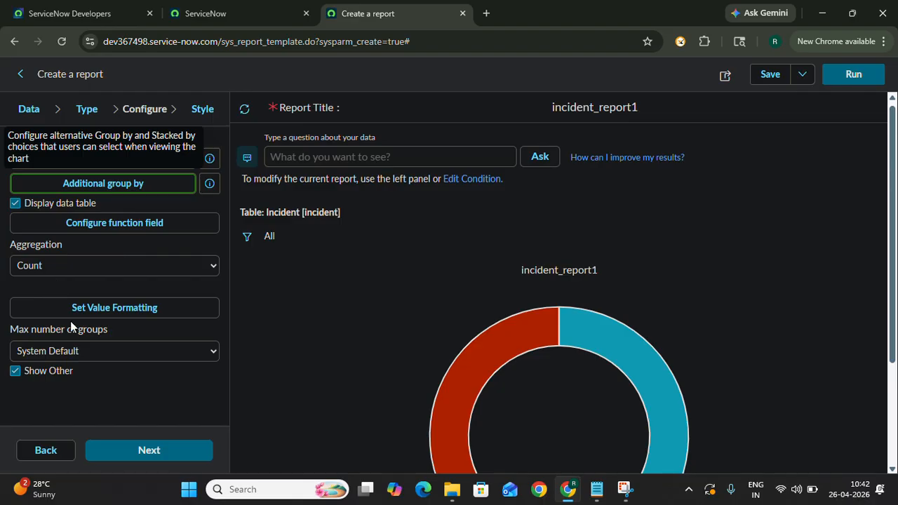
- Continue to the style settings and review the donut chart and its data table
{"action": "left_click", "coordinate": [120, 452]}
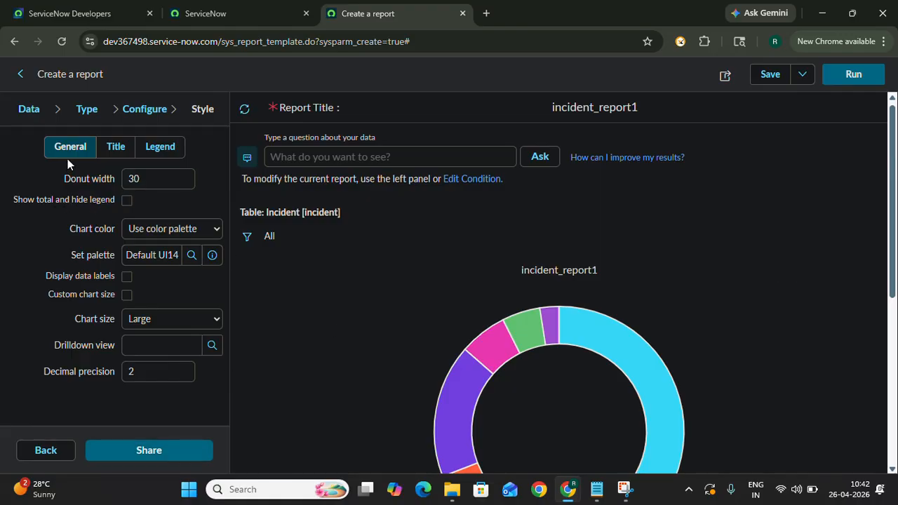
{"action": "scroll", "coordinate": [378, 377], "scroll_direction": "down", "scroll_amount": 3}
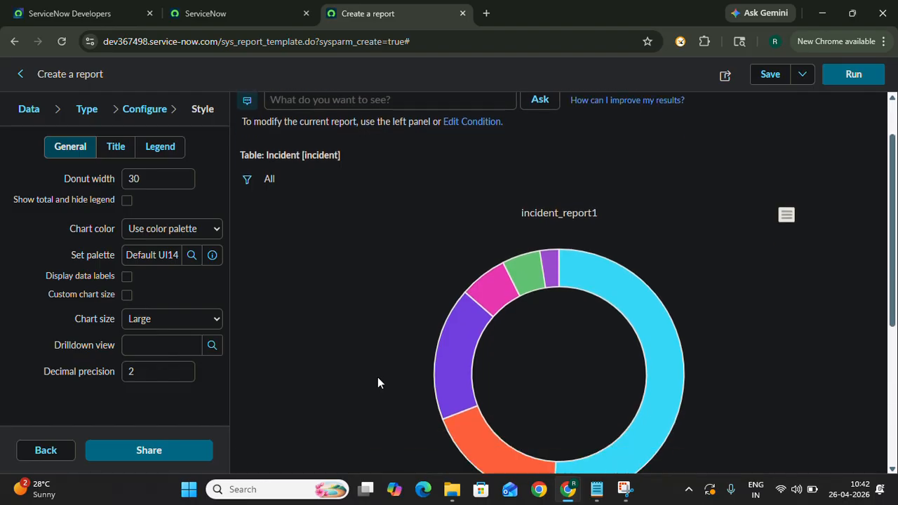
{"action": "scroll", "coordinate": [378, 382], "scroll_direction": "down", "scroll_amount": 2}
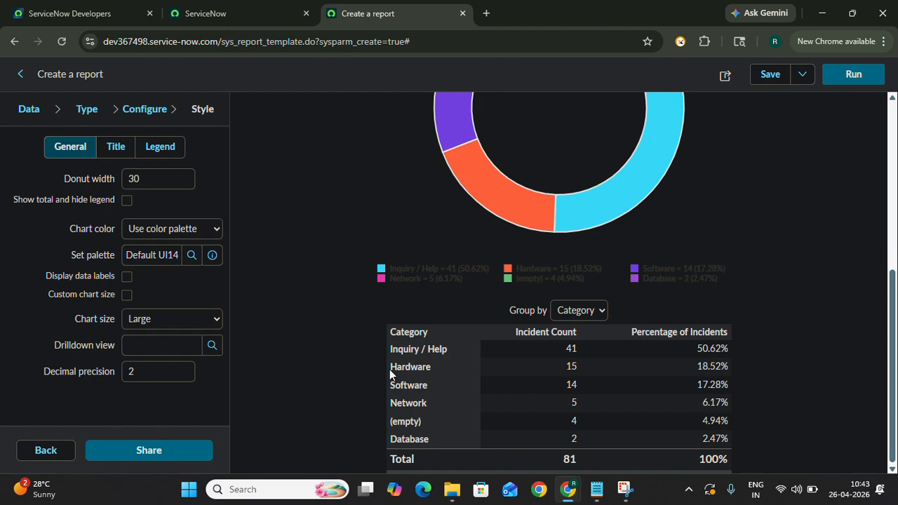
- Regroup the report preview by Priority and examine the chart segments and data table
{"action": "left_click", "coordinate": [593, 314]}
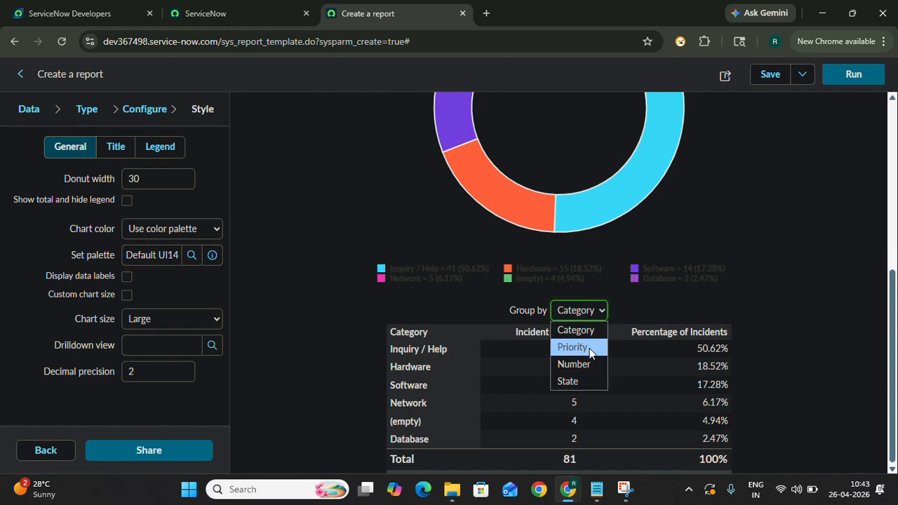
{"action": "left_click", "coordinate": [572, 347]}
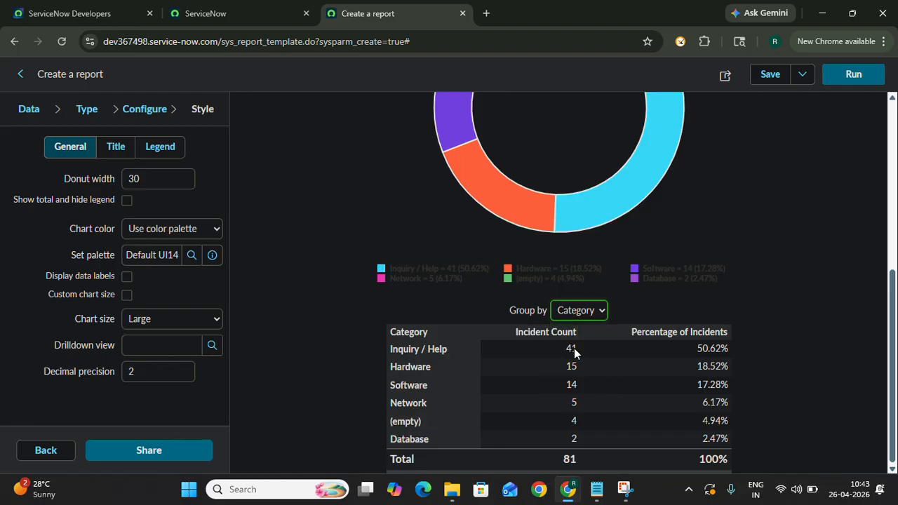
{"action": "scroll", "coordinate": [379, 257], "scroll_direction": "up", "scroll_amount": 2}
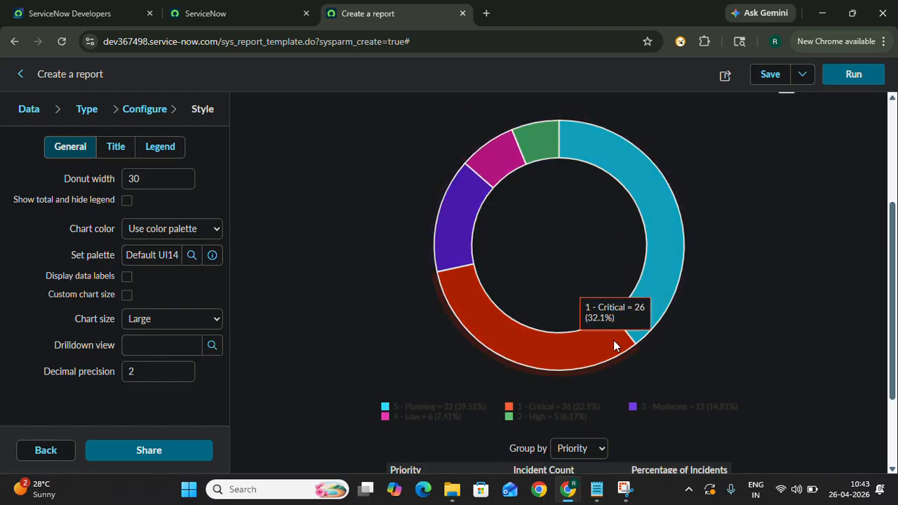
{"action": "scroll", "coordinate": [387, 351], "scroll_direction": "down", "scroll_amount": 2}
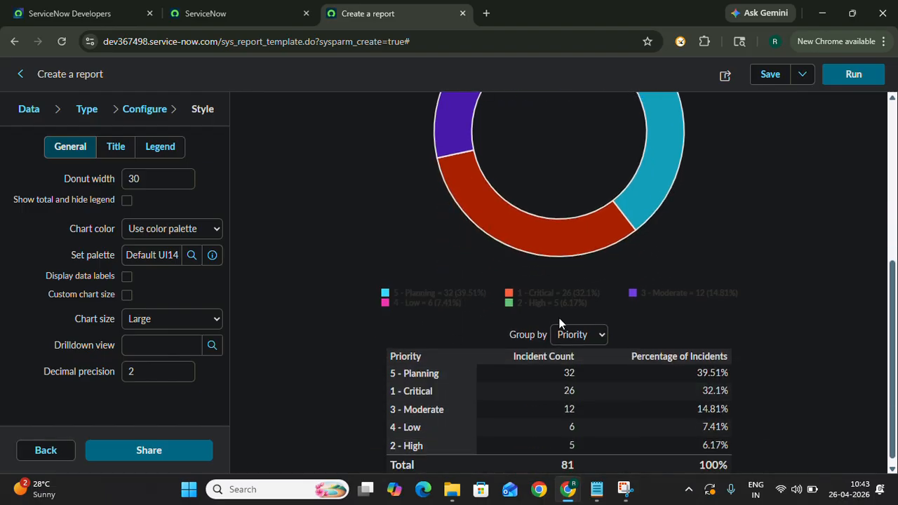
- Regroup the report preview by Number, examine its data table, and return the grouping to Priority
{"action": "left_click", "coordinate": [577, 336]}
{"action": "left_click", "coordinate": [568, 388]}
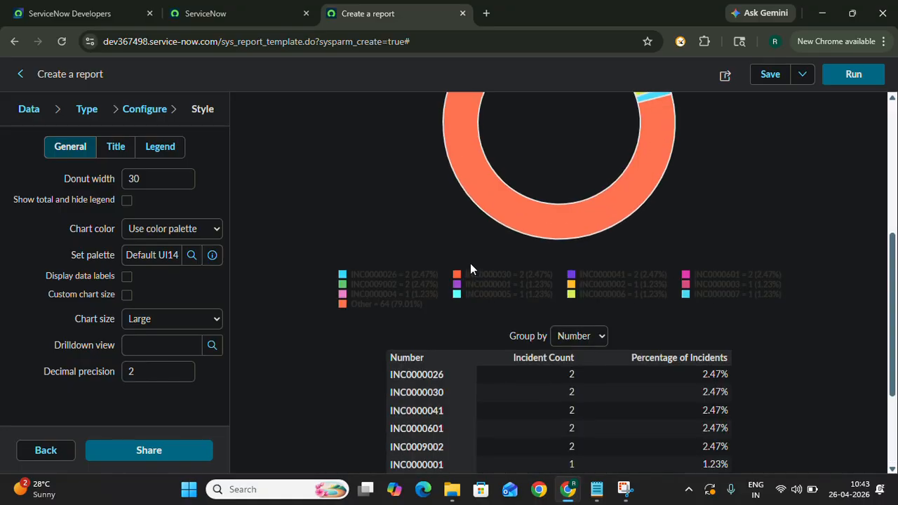
{"action": "scroll", "coordinate": [470, 268], "scroll_direction": "down", "scroll_amount": 3}
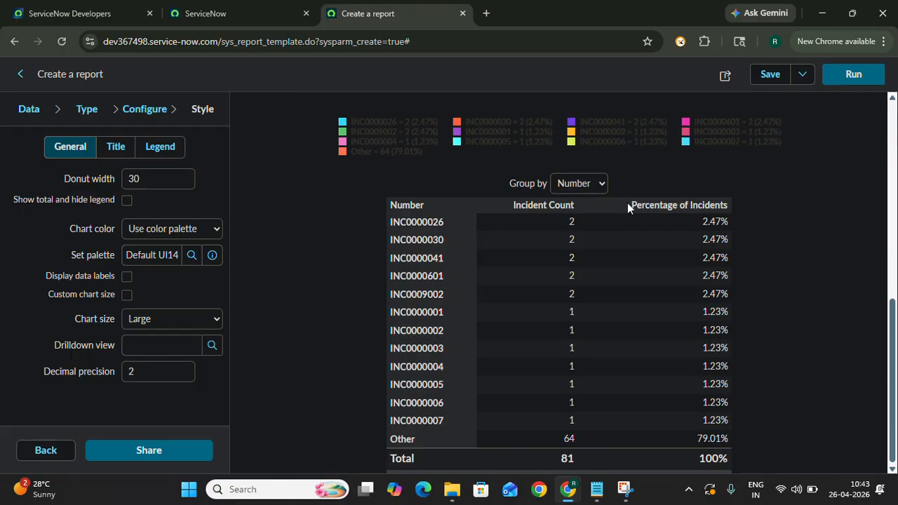
{"action": "left_click", "coordinate": [582, 188]}
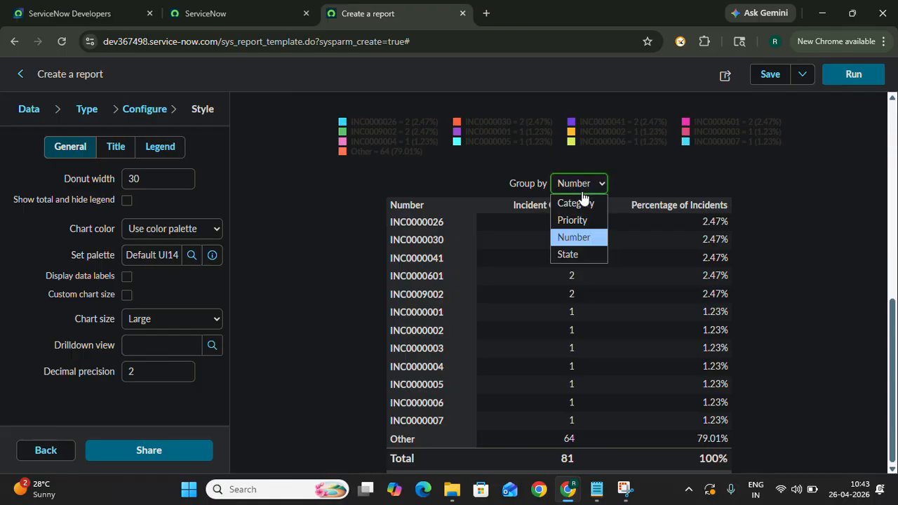
{"action": "left_click", "coordinate": [578, 219]}
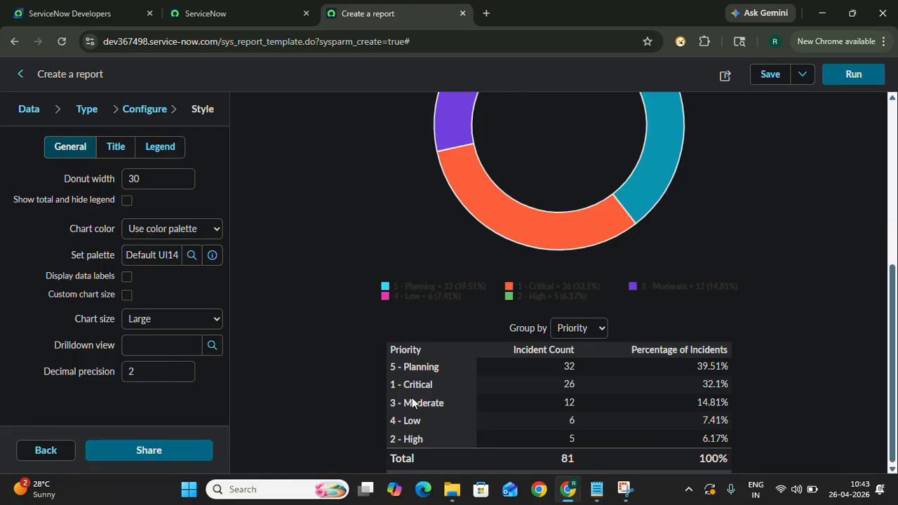
{"action": "scroll", "coordinate": [334, 286], "scroll_direction": "up", "scroll_amount": 2}
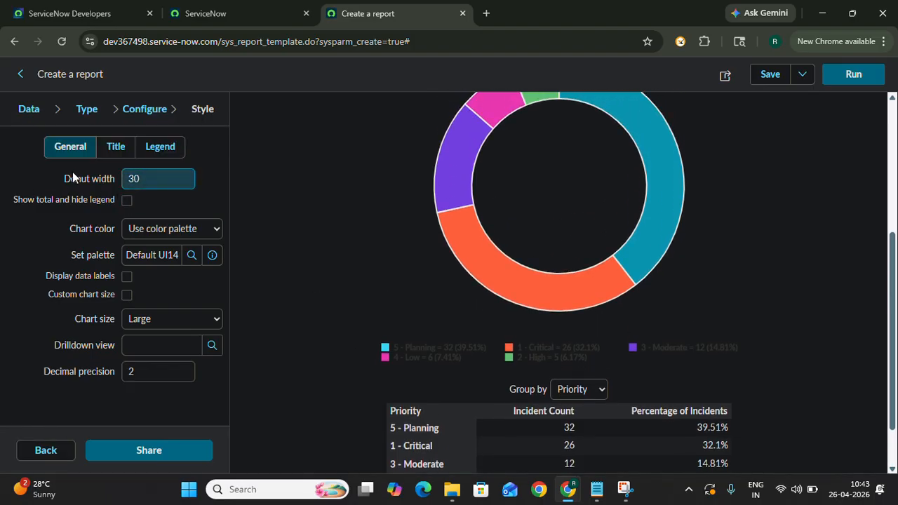
- Set the donut width to 20 in the chart's general style settings
{"action": "left_click", "coordinate": [143, 180]}
{"action": "key", "text": "BackSpace"}
{"action": "key", "text": "BackSpace"}
{"action": "type", "text": "2"}
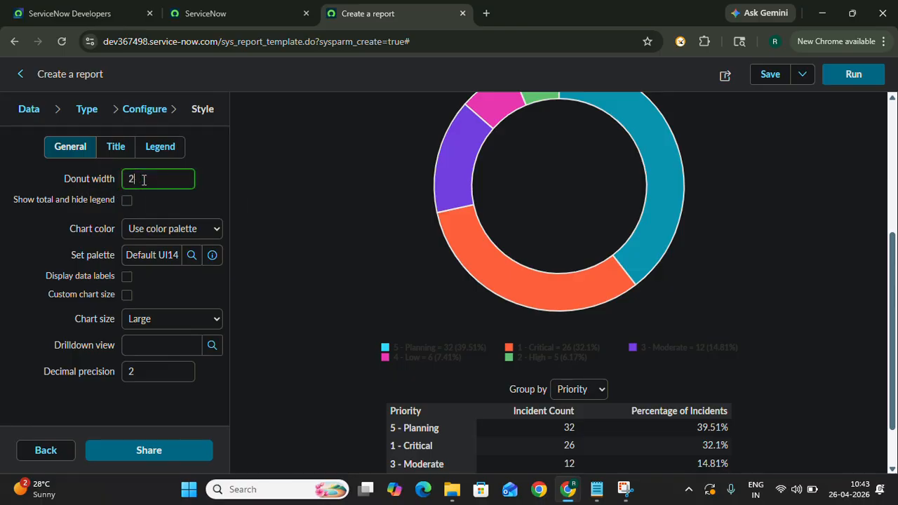
{"action": "left_click", "coordinate": [43, 252]}
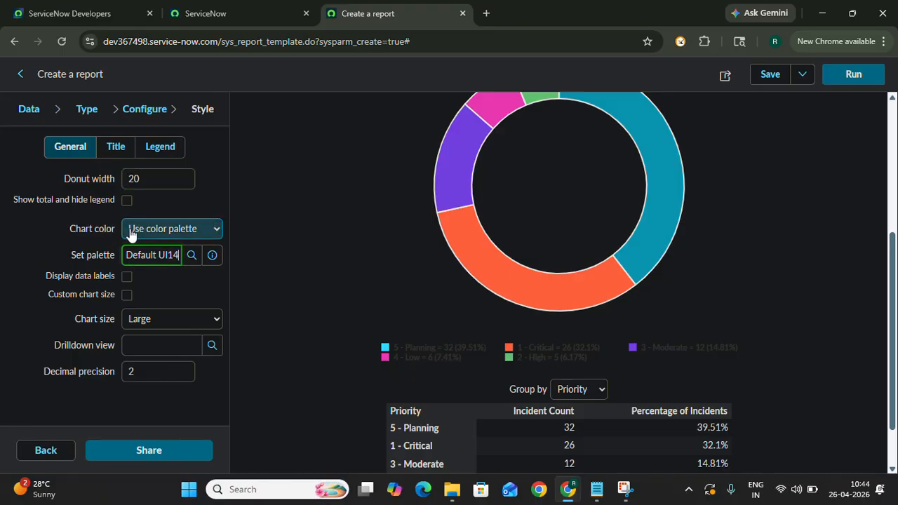
{"action": "left_click", "coordinate": [201, 232]}
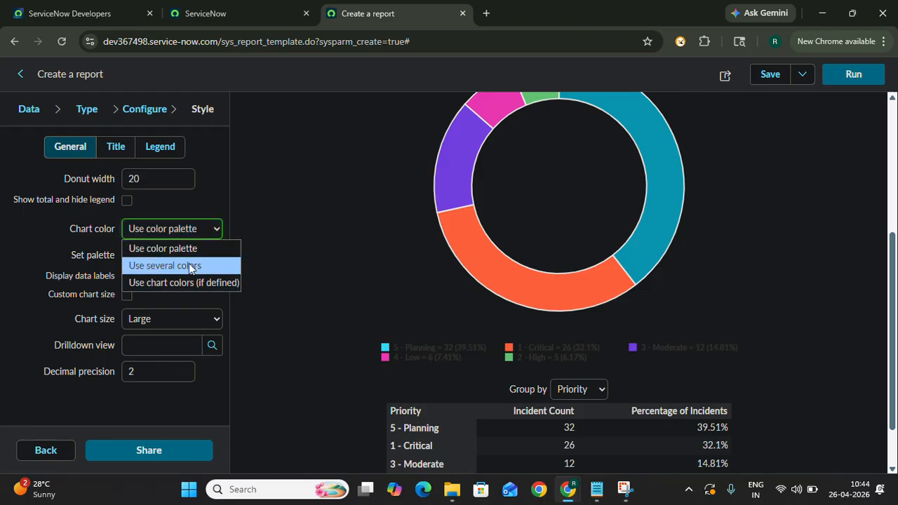
{"action": "left_click", "coordinate": [187, 266]}
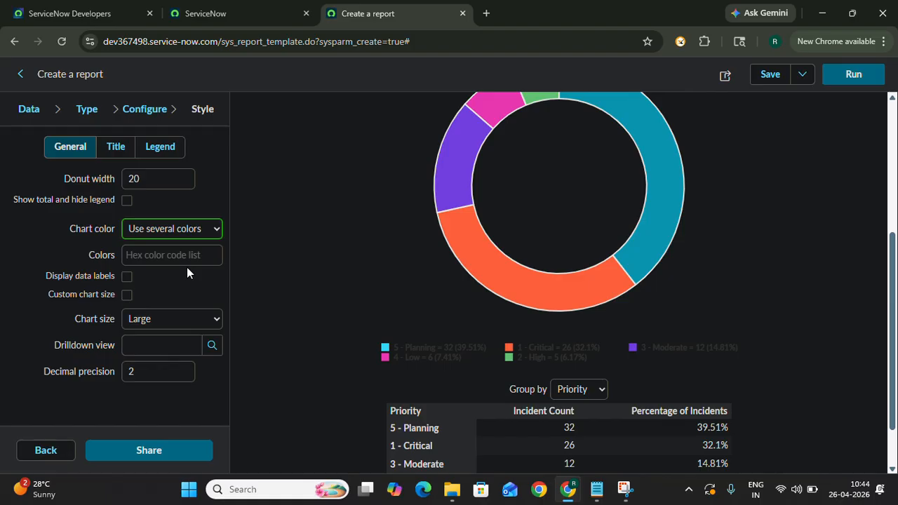
{"action": "left_click", "coordinate": [214, 234]}
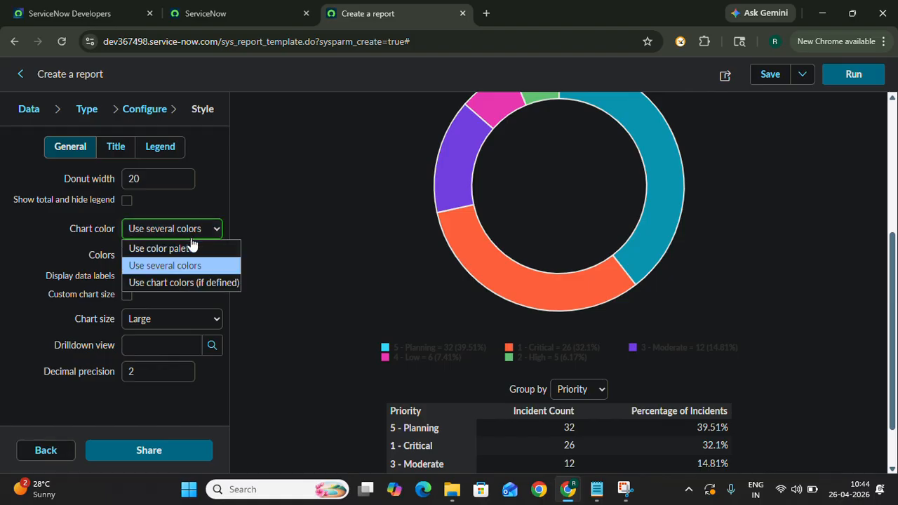
{"action": "left_click", "coordinate": [186, 249]}
- Set the chart's color palette to Greens dark to light (3) and its chart size to Medium
{"action": "left_click", "coordinate": [183, 255]}
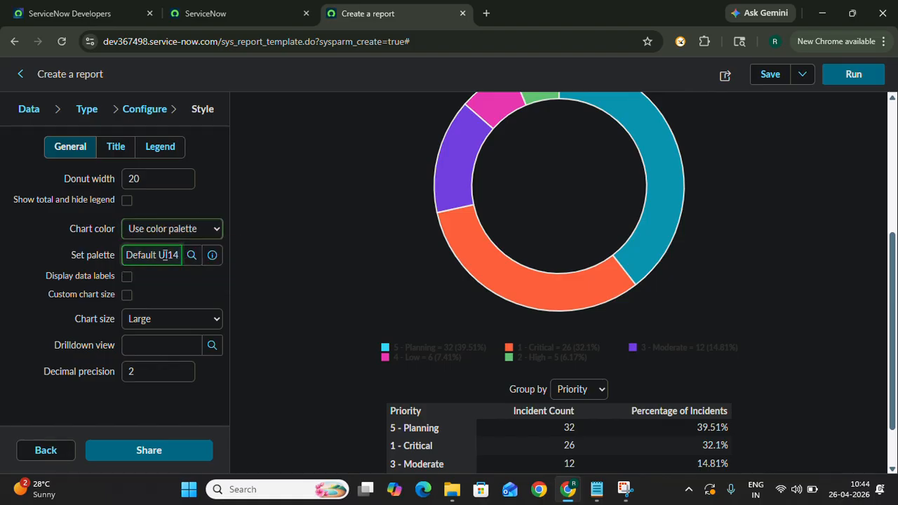
{"action": "left_click", "coordinate": [192, 257]}
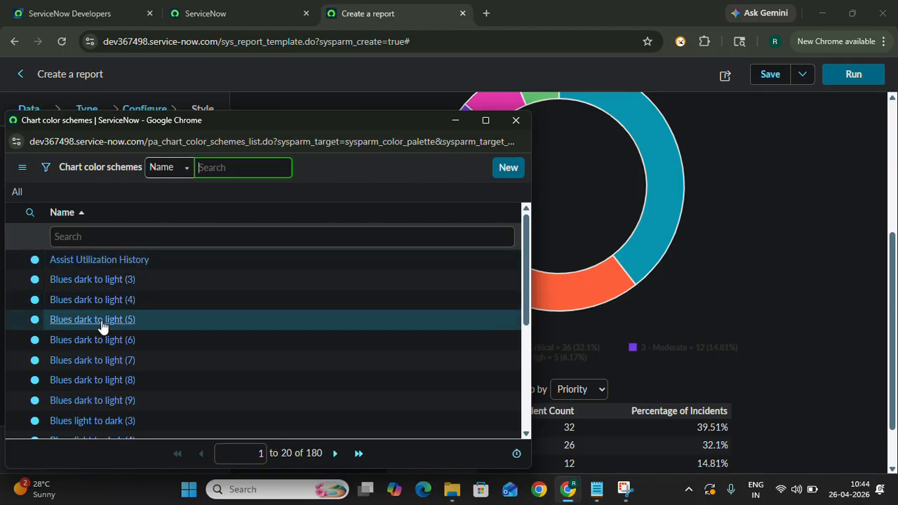
{"action": "scroll", "coordinate": [101, 321], "scroll_direction": "down", "scroll_amount": 2}
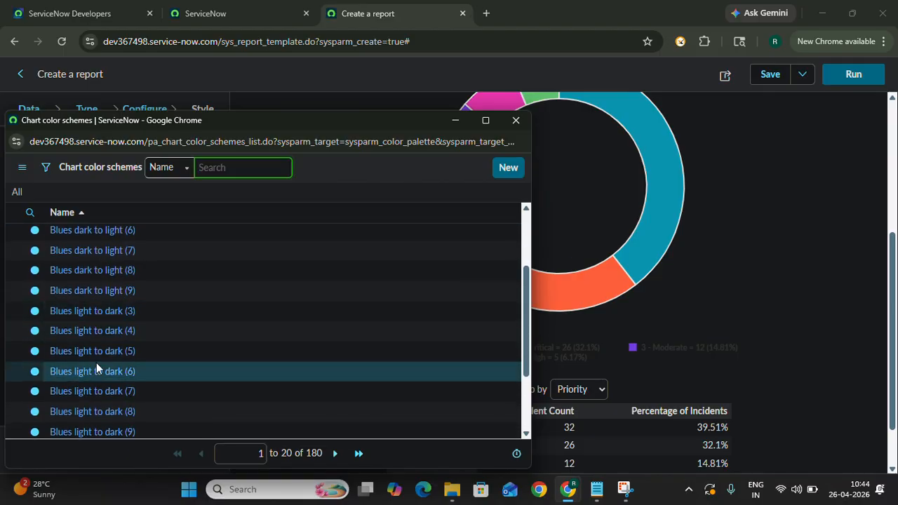
{"action": "scroll", "coordinate": [96, 365], "scroll_direction": "down", "scroll_amount": 2}
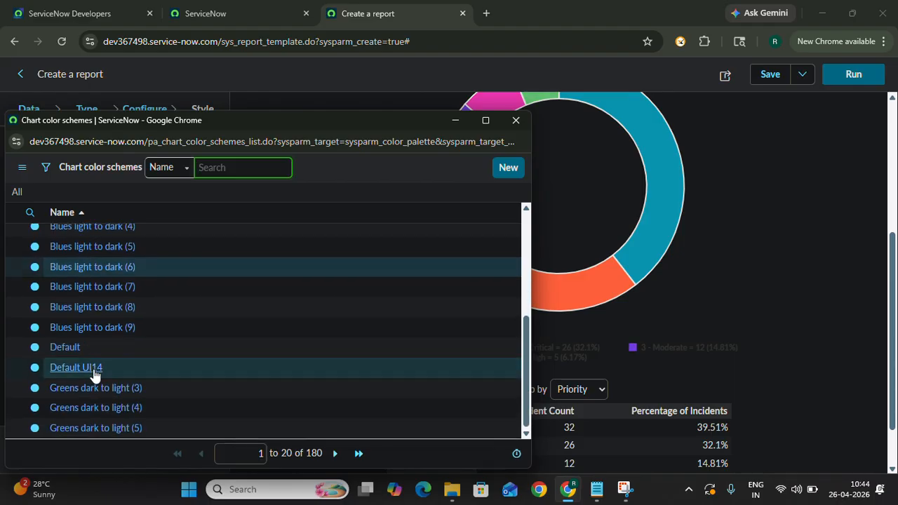
{"action": "left_click", "coordinate": [96, 391]}
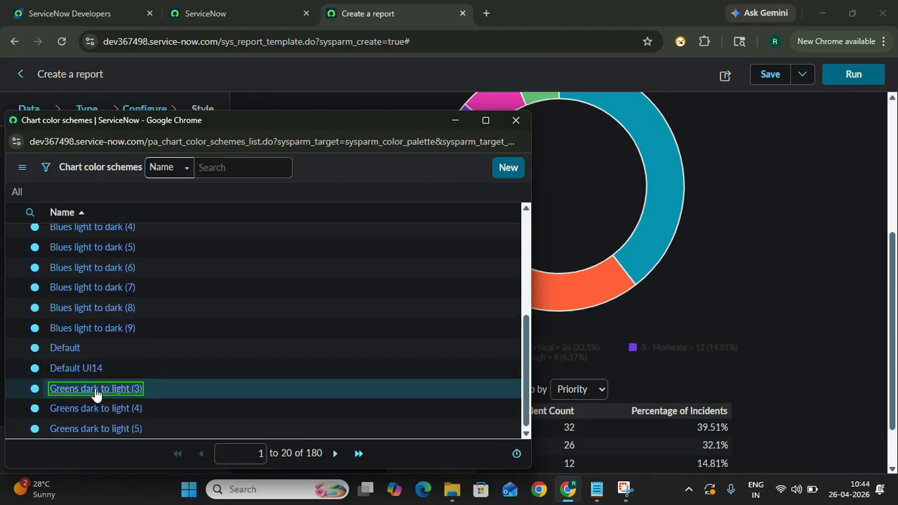
{"action": "scroll", "coordinate": [406, 284], "scroll_direction": "up", "scroll_amount": 3}
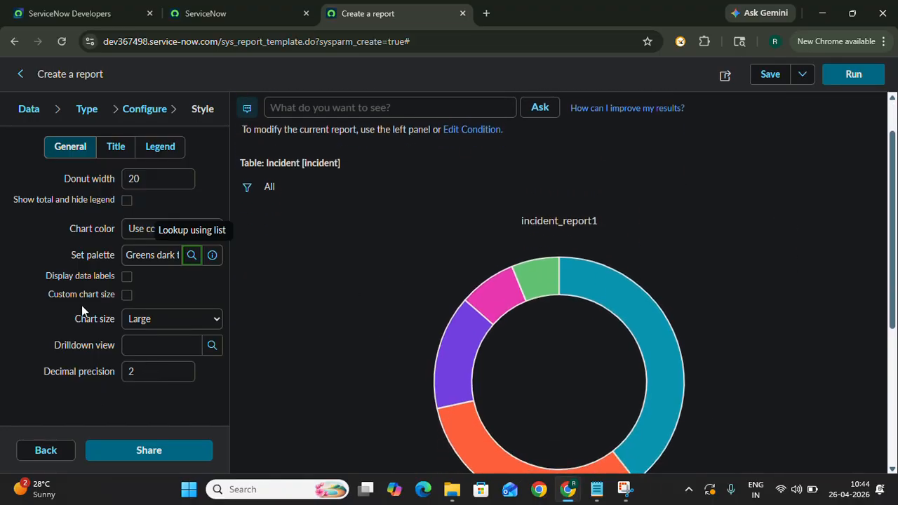
{"action": "left_click", "coordinate": [182, 320]}
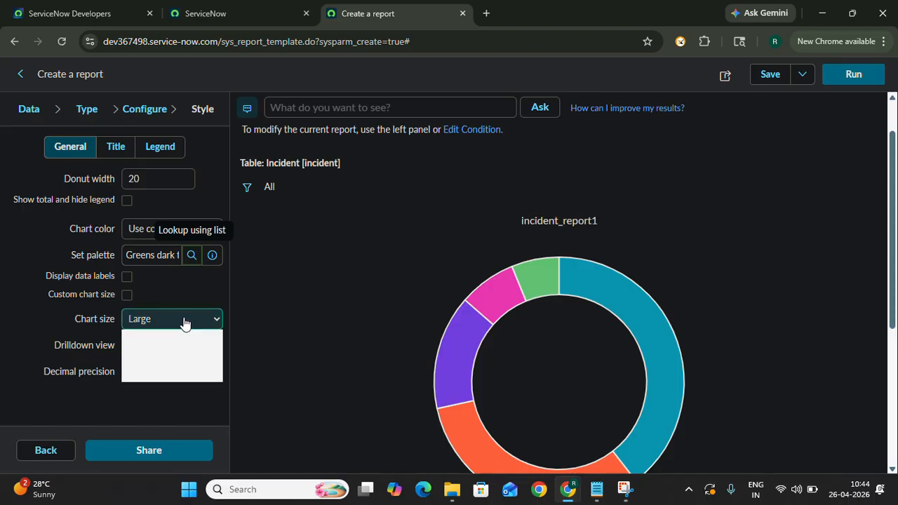
{"action": "left_click", "coordinate": [163, 360]}
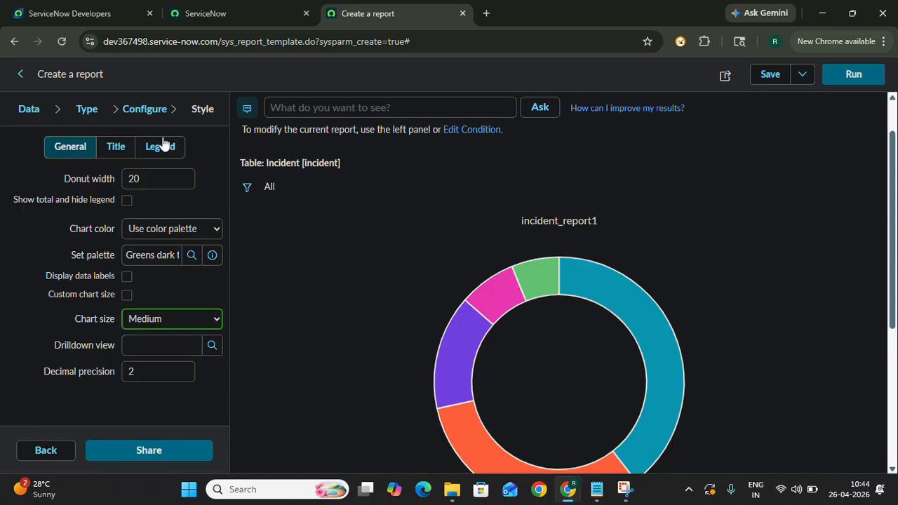
- Enter "Incident Report" as the chart title in the title style settings, keeping it shown for Report only
{"action": "left_click", "coordinate": [117, 146]}
{"action": "left_click", "coordinate": [181, 179]}
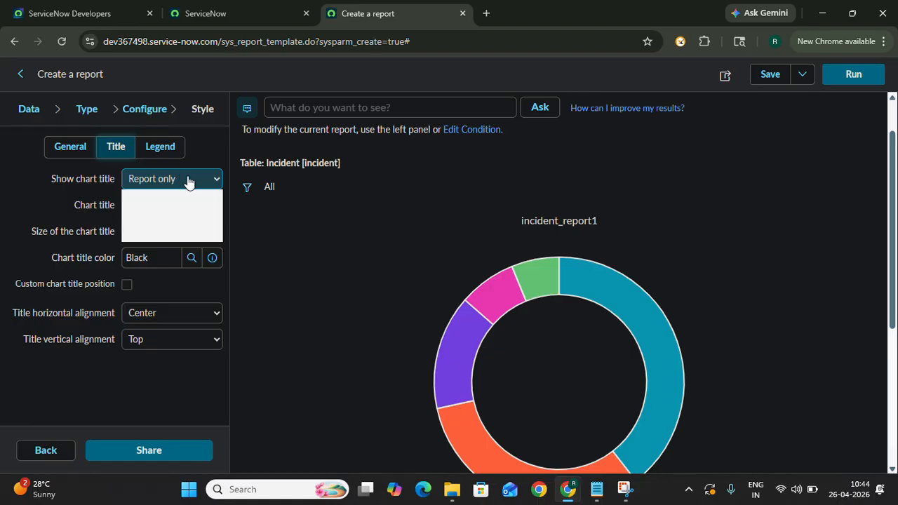
{"action": "left_click", "coordinate": [188, 181]}
{"action": "left_click", "coordinate": [168, 205]}
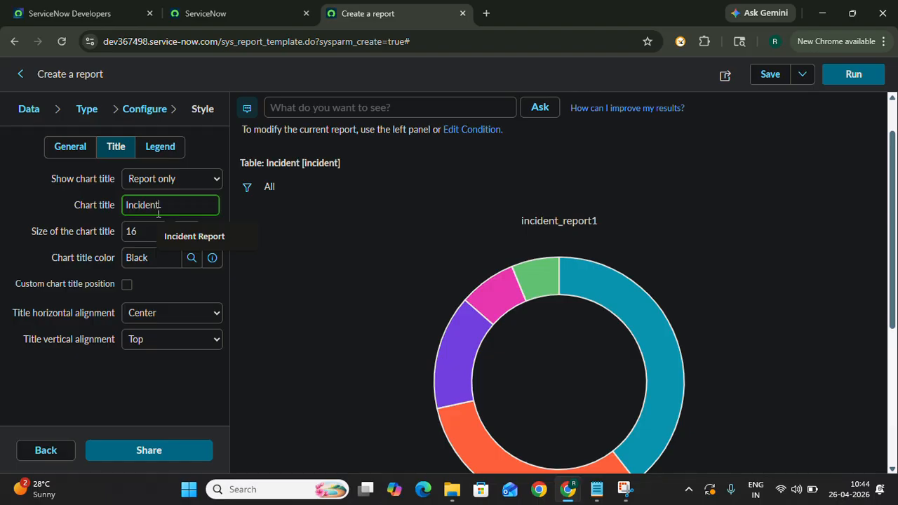
{"action": "type", "text": "Incident Report"}
{"action": "left_click", "coordinate": [58, 221]}
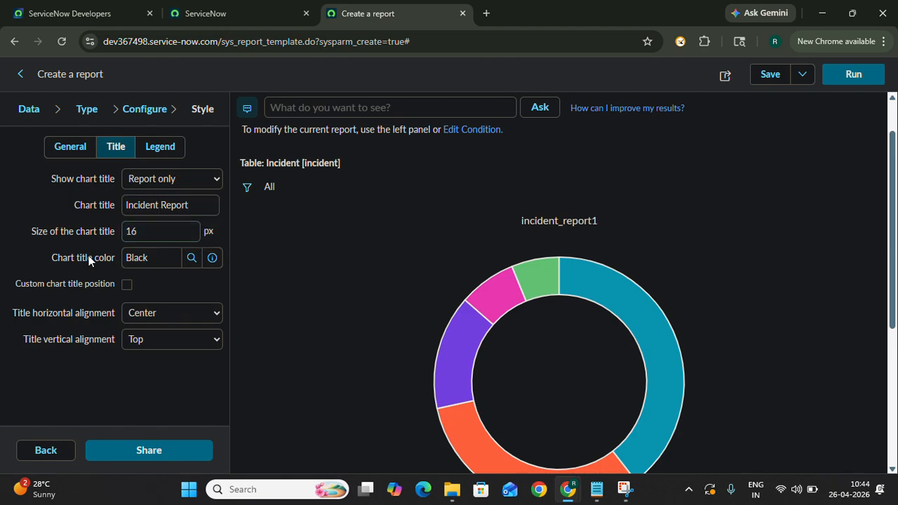
- Set the chart title's size to 18 px and its color to #9A0E2A
{"action": "left_click", "coordinate": [165, 227]}
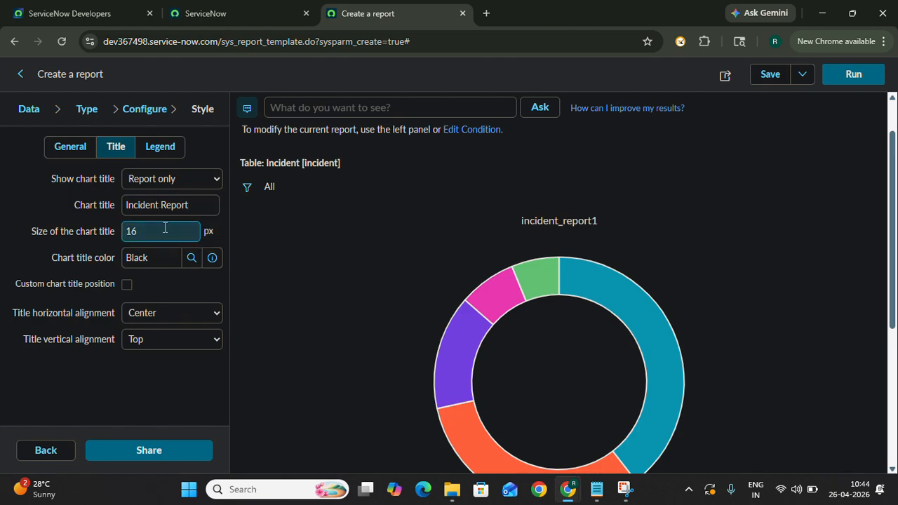
{"action": "left_click", "coordinate": [158, 232]}
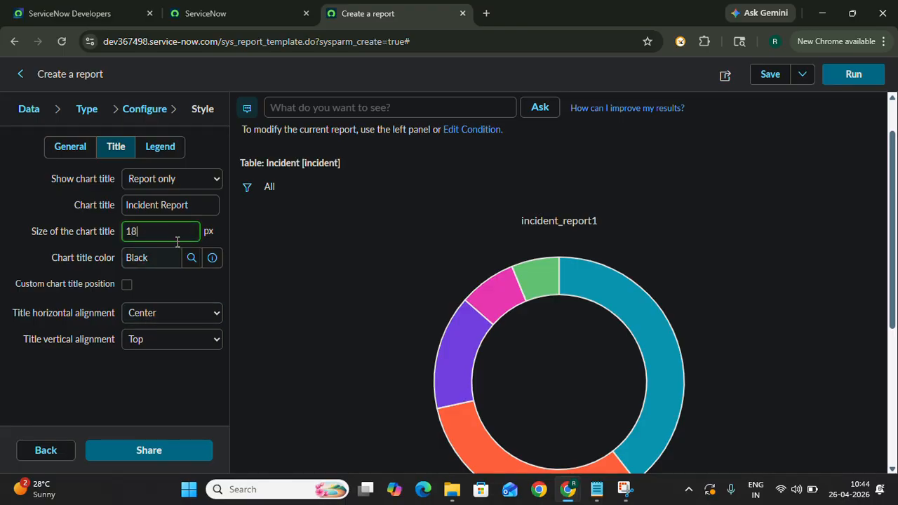
{"action": "left_click", "coordinate": [191, 258]}
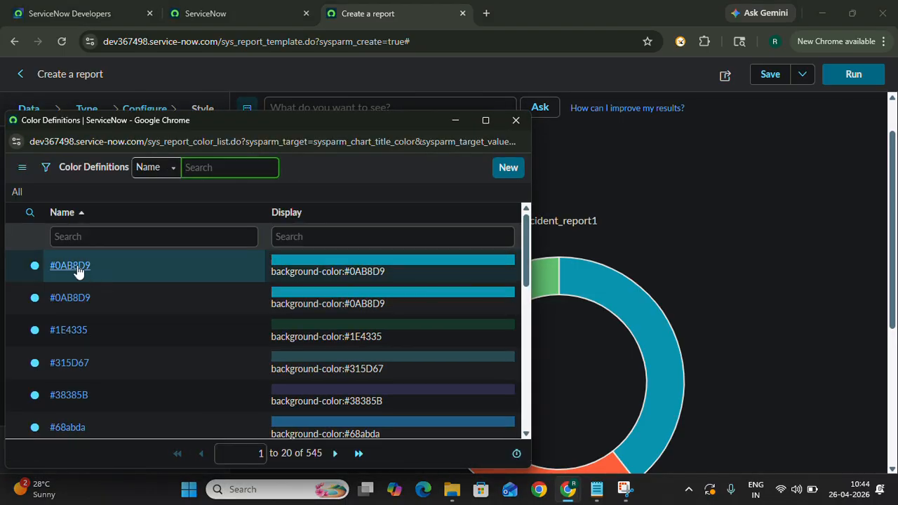
{"action": "scroll", "coordinate": [78, 361], "scroll_direction": "down", "scroll_amount": 3}
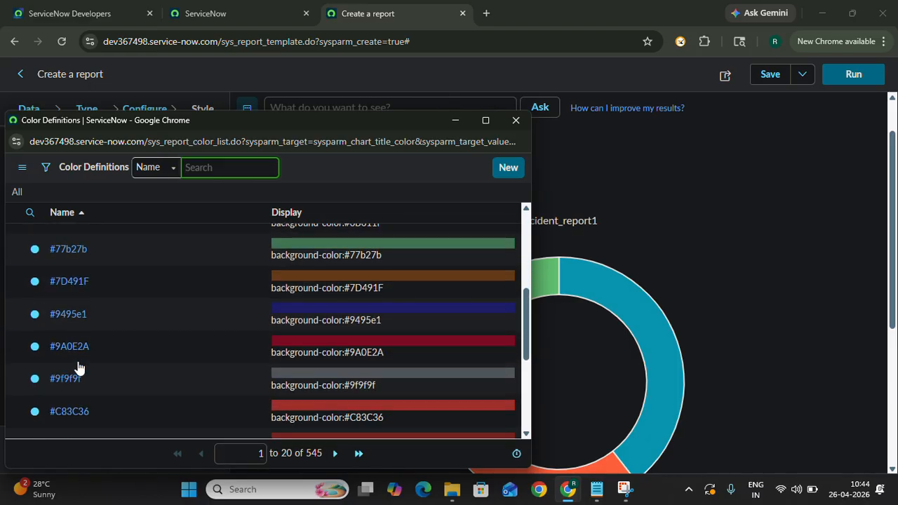
{"action": "left_click", "coordinate": [59, 348]}
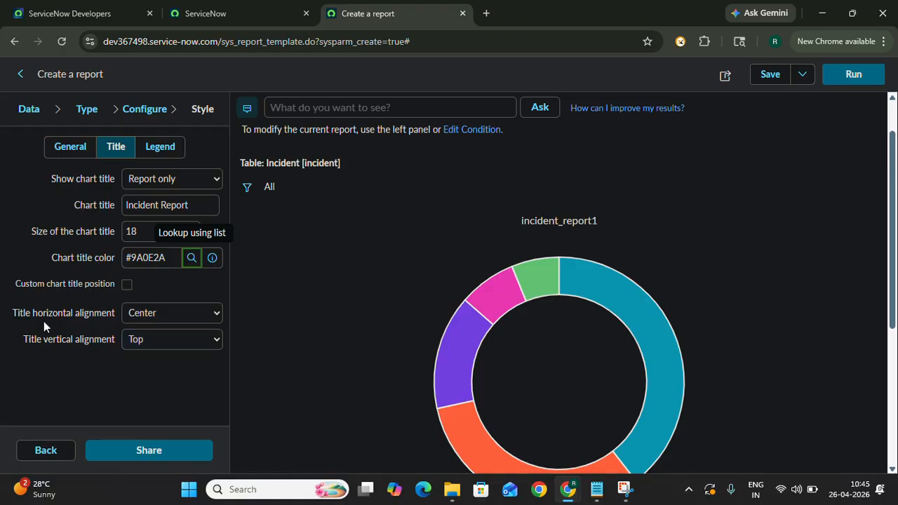
{"action": "left_click", "coordinate": [186, 313]}
{"action": "left_click", "coordinate": [177, 331]}
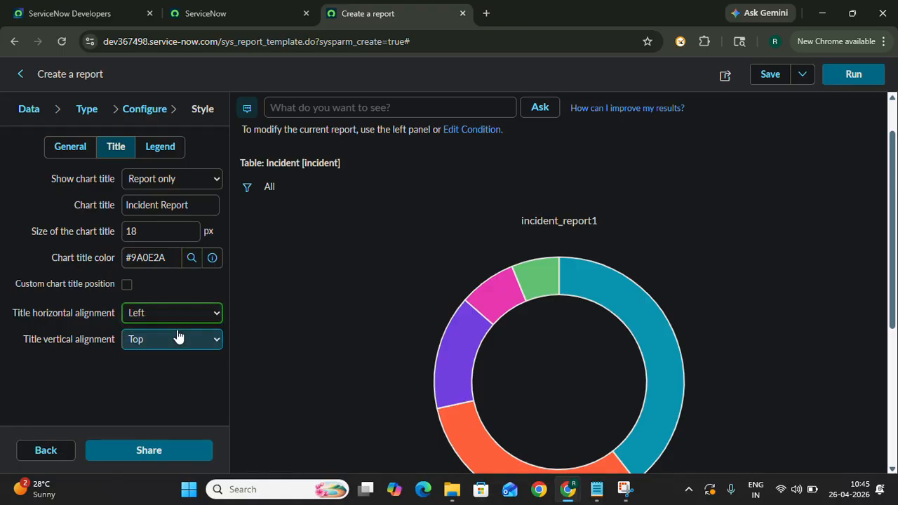
{"action": "left_click", "coordinate": [208, 313]}
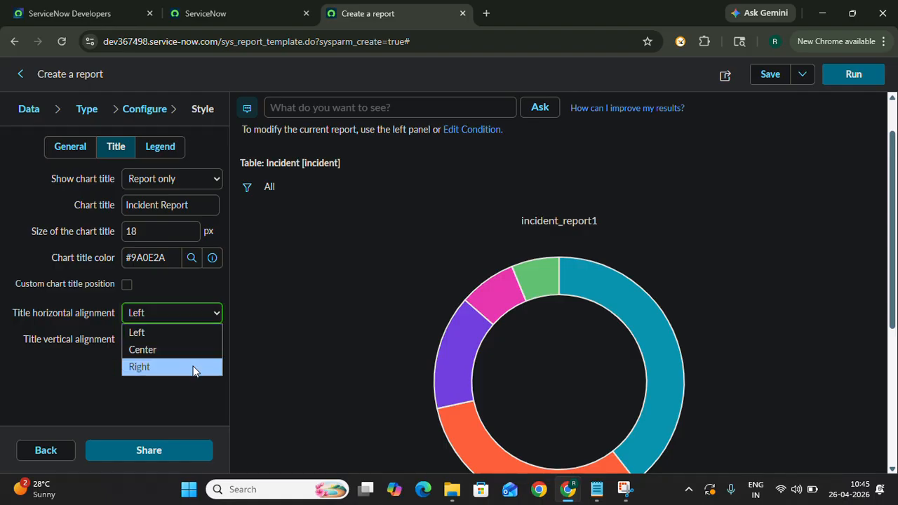
{"action": "left_click", "coordinate": [193, 366]}
{"action": "left_click", "coordinate": [187, 315]}
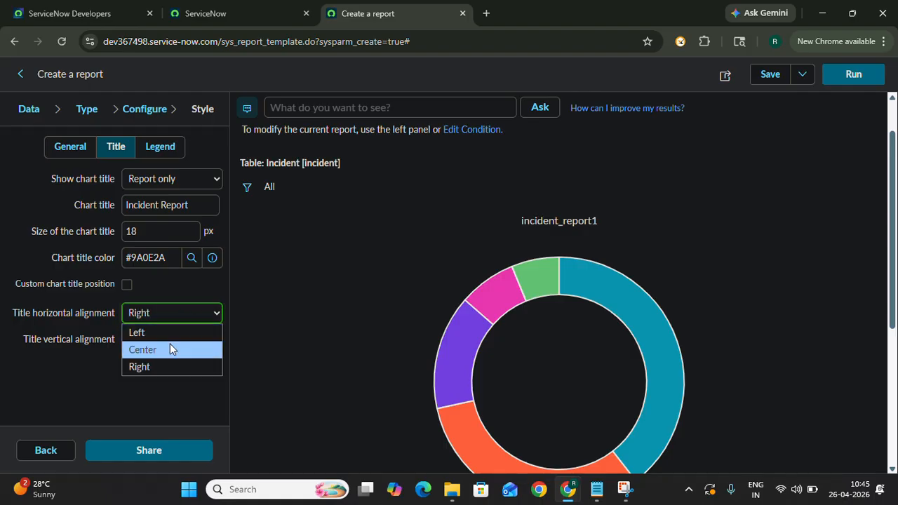
{"action": "left_click", "coordinate": [170, 346]}
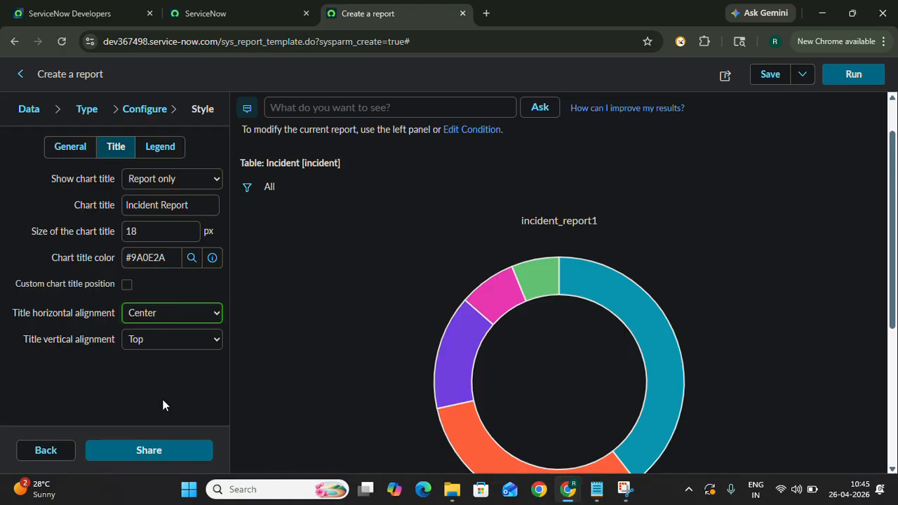
- Run the report with the new style settings and review the donut chart, title and Category data table
{"action": "left_click", "coordinate": [862, 80]}
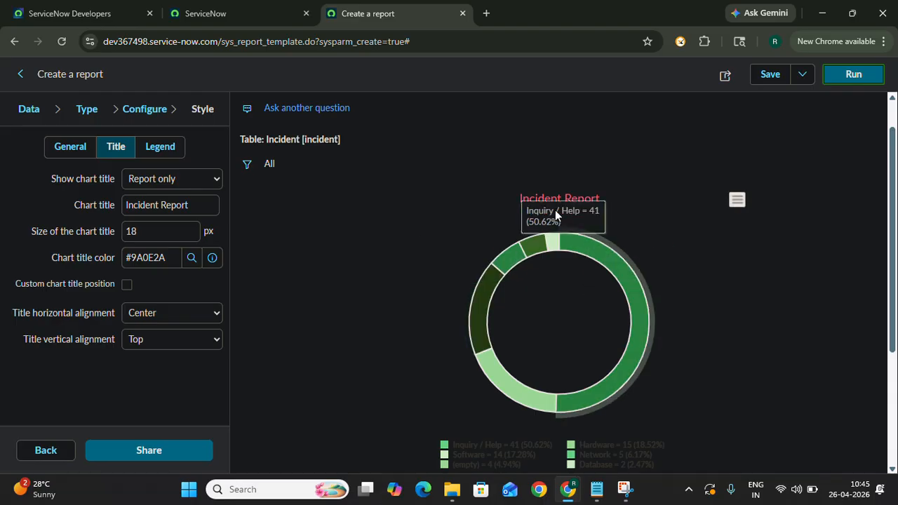
{"action": "mouse_move", "coordinate": [586, 254]}
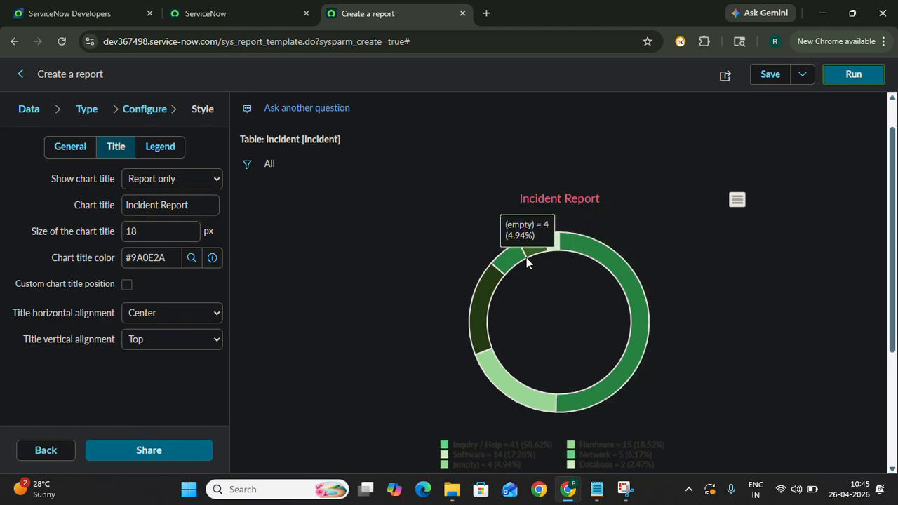
{"action": "scroll", "coordinate": [490, 415], "scroll_direction": "down", "scroll_amount": 3}
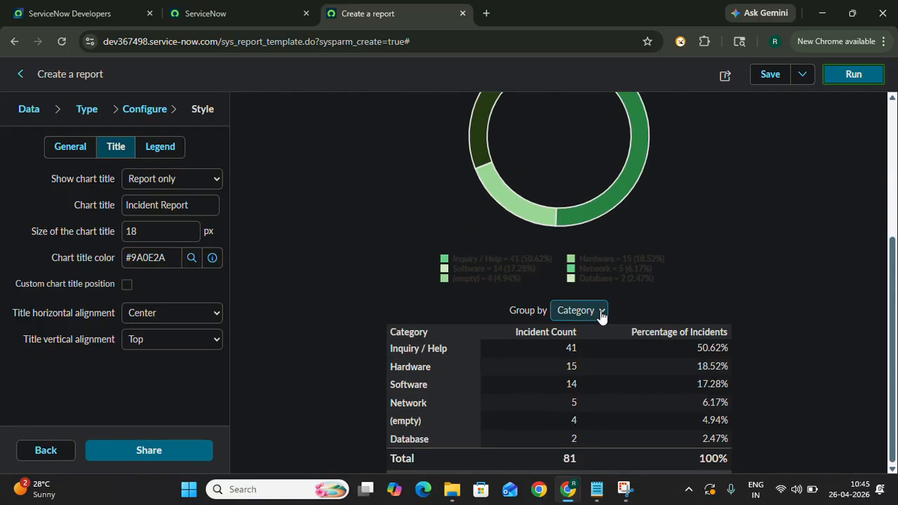
{"action": "scroll", "coordinate": [484, 270], "scroll_direction": "up", "scroll_amount": 3}
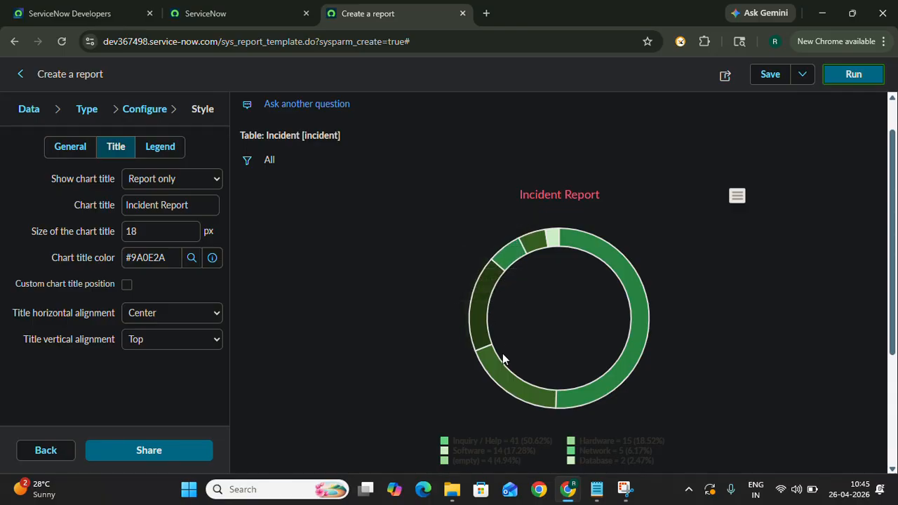
{"action": "scroll", "coordinate": [503, 367], "scroll_direction": "down", "scroll_amount": 5}
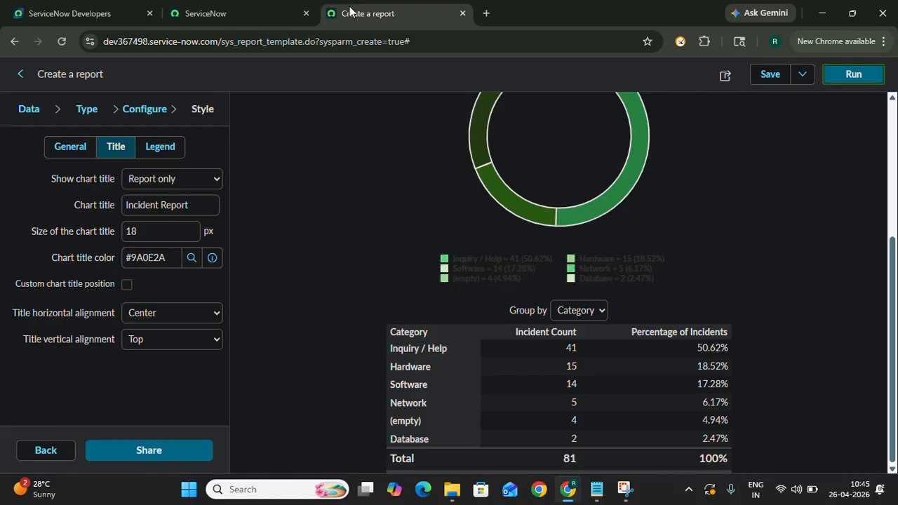
- Save the new incident_report1 report with its current style settings
{"action": "left_click", "coordinate": [376, 24]}
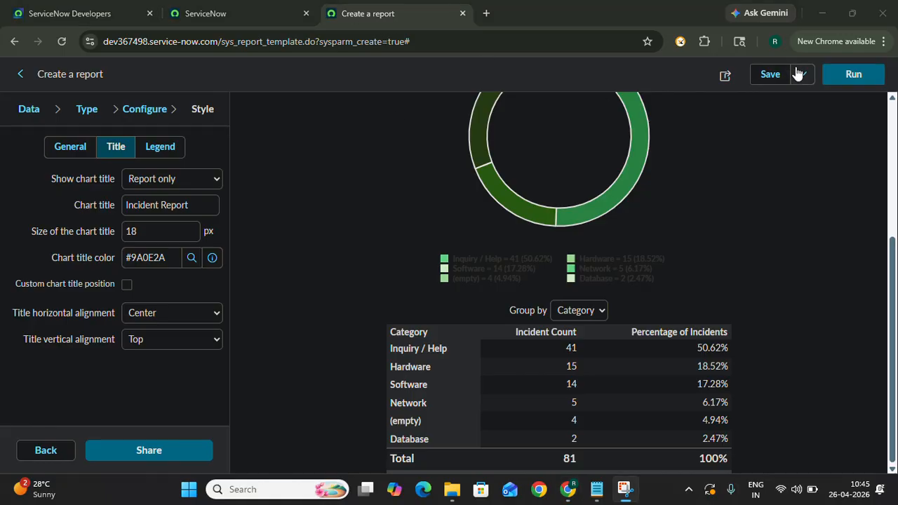
{"action": "left_click", "coordinate": [769, 74]}
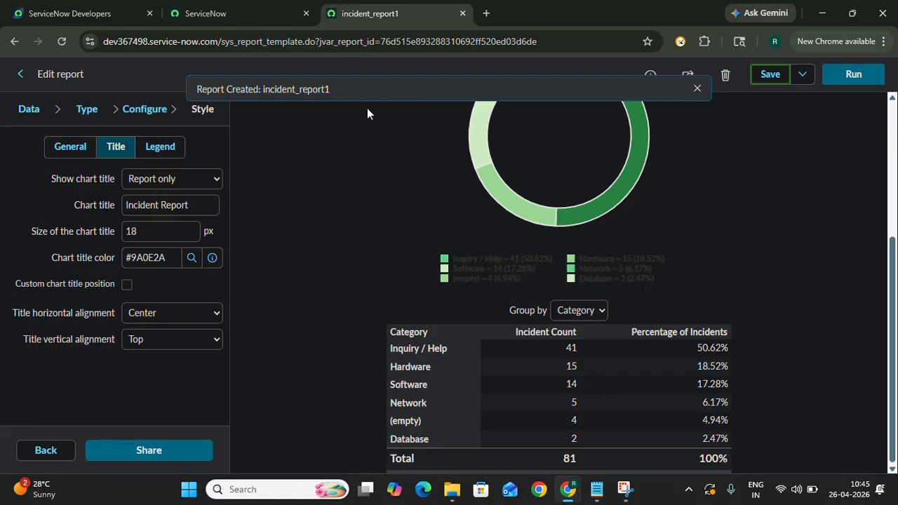
{"action": "scroll", "coordinate": [493, 144], "scroll_direction": "up", "scroll_amount": 3}
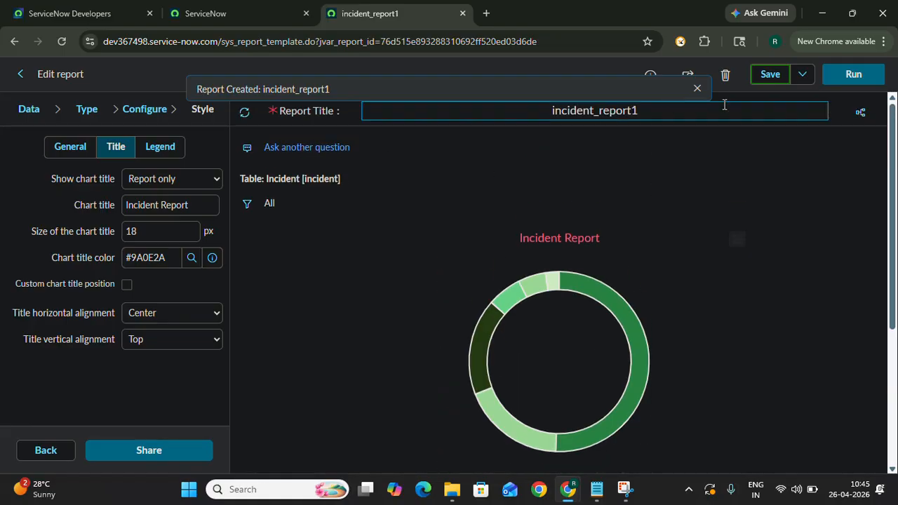
- Add the report to the Subscription Overview tab of the Subscription Overview dashboard
{"action": "left_click", "coordinate": [687, 76]}
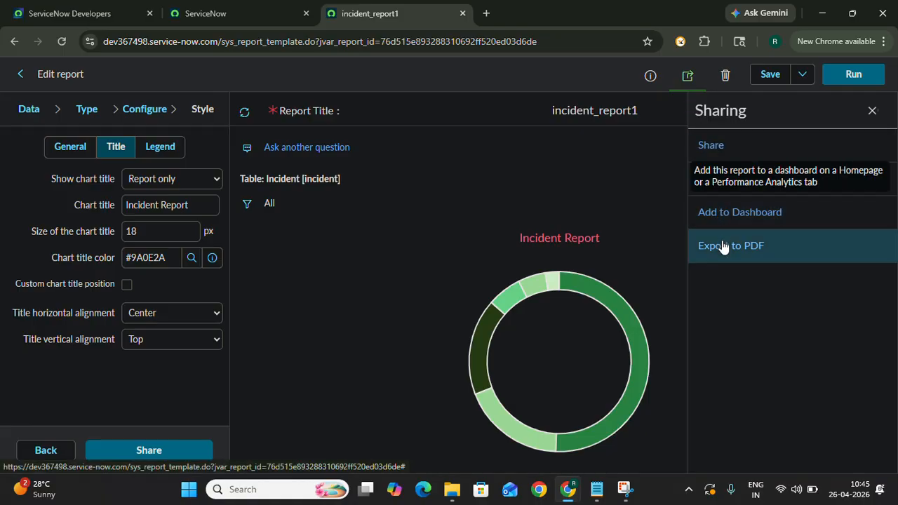
{"action": "left_click", "coordinate": [726, 218]}
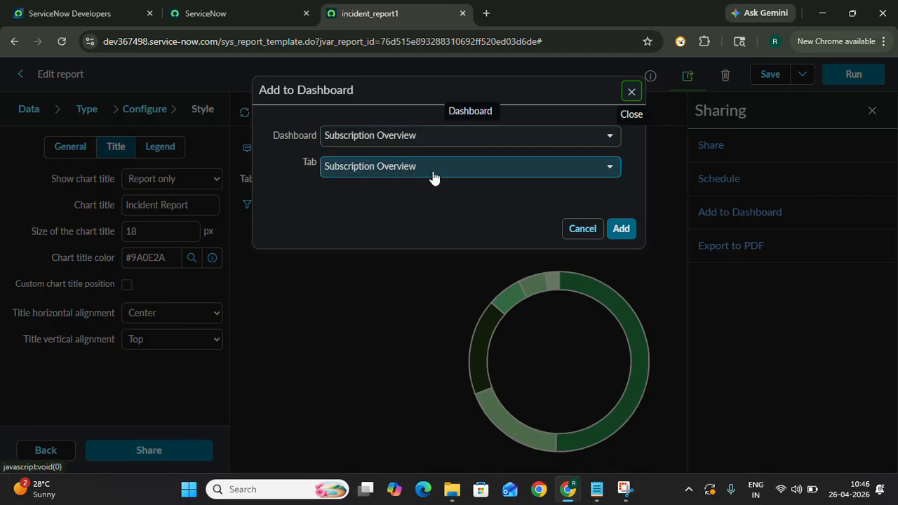
{"action": "left_click", "coordinate": [619, 232]}
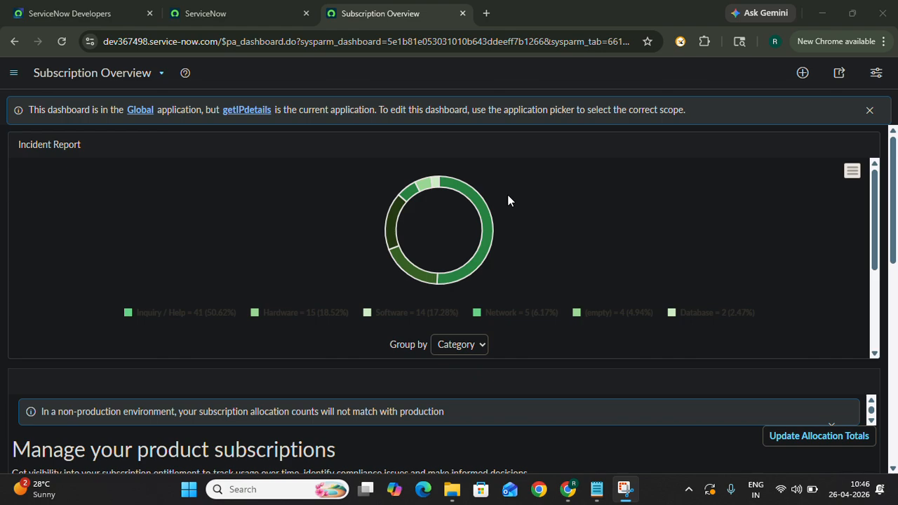
- Group the Incident Report widget on the dashboard by Number and look over the dashboard's other widgets
{"action": "scroll", "coordinate": [415, 218], "scroll_direction": "down", "scroll_amount": 2}
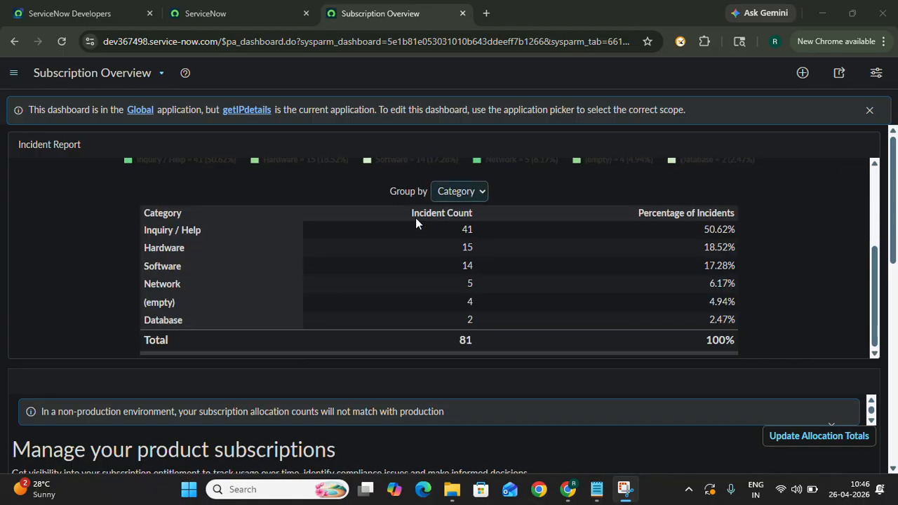
{"action": "scroll", "coordinate": [367, 298], "scroll_direction": "down", "scroll_amount": 4}
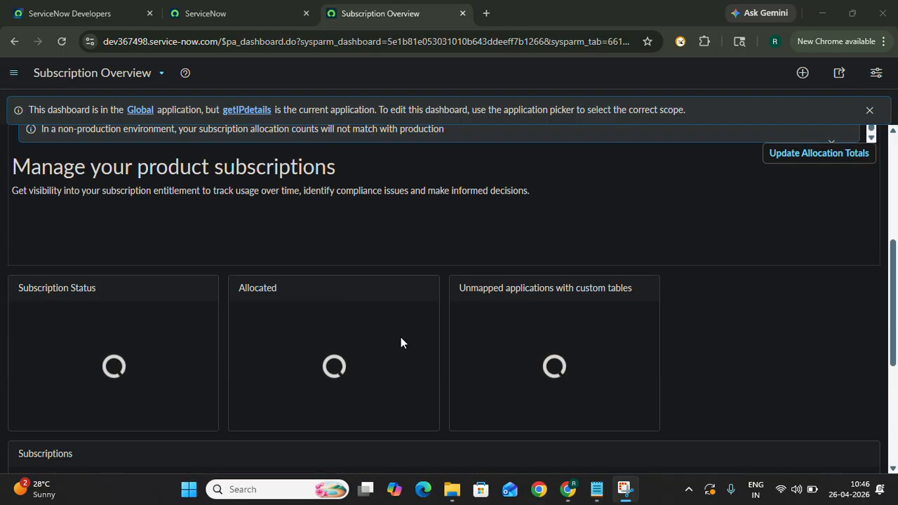
{"action": "scroll", "coordinate": [494, 224], "scroll_direction": "up", "scroll_amount": 4}
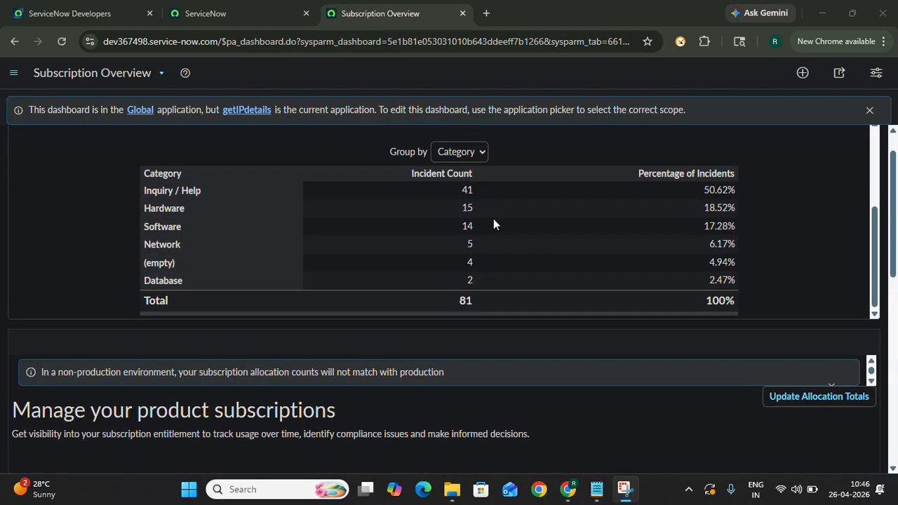
{"action": "left_click", "coordinate": [474, 155]}
{"action": "left_click", "coordinate": [465, 359]}
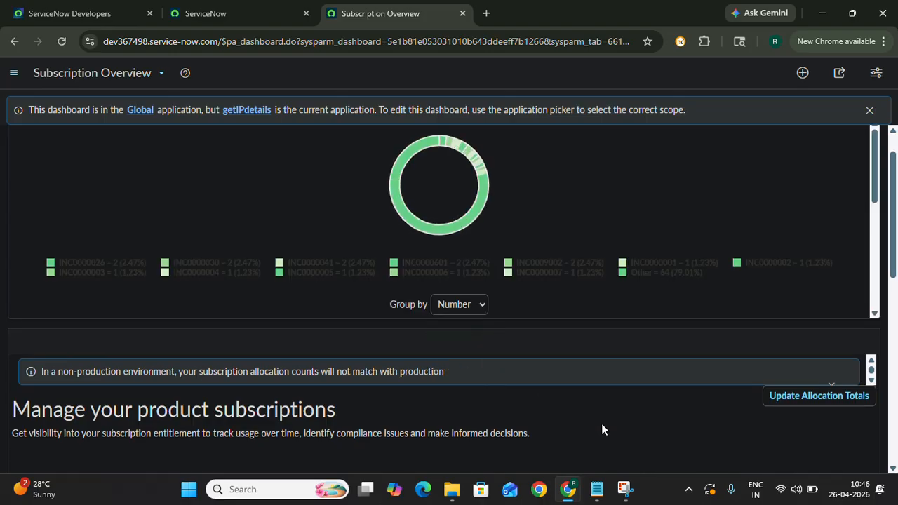
{"action": "scroll", "coordinate": [602, 427], "scroll_direction": "down", "scroll_amount": 4}
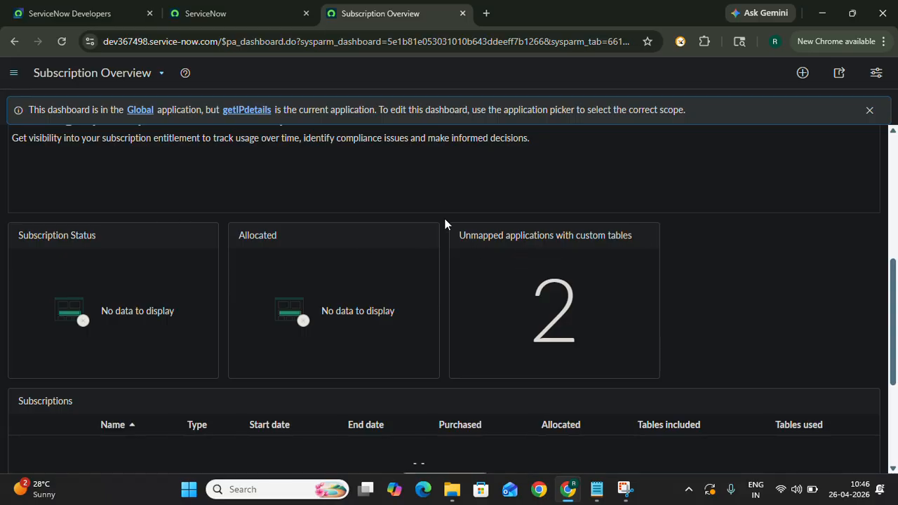
{"action": "scroll", "coordinate": [390, 343], "scroll_direction": "down", "scroll_amount": 3}
{"action": "scroll", "coordinate": [390, 344], "scroll_direction": "up", "scroll_amount": 4}
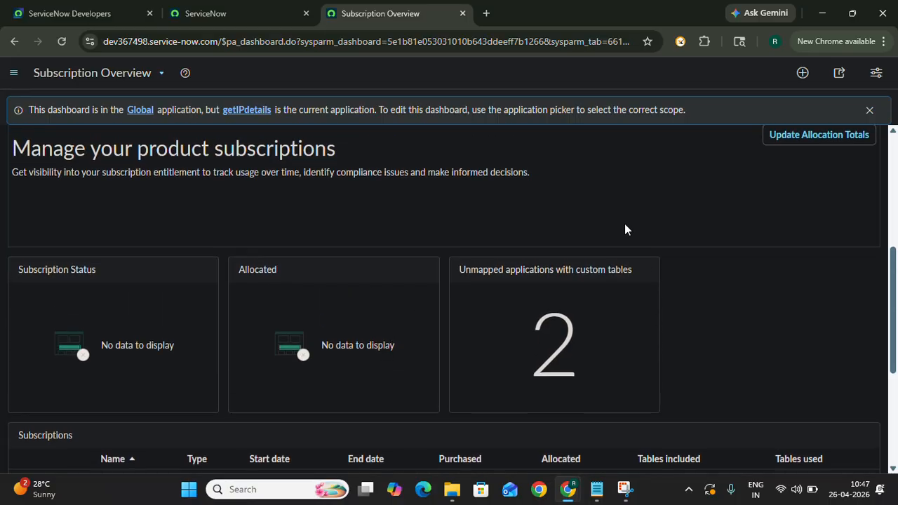
{"action": "scroll", "coordinate": [627, 230], "scroll_direction": "up", "scroll_amount": 4}
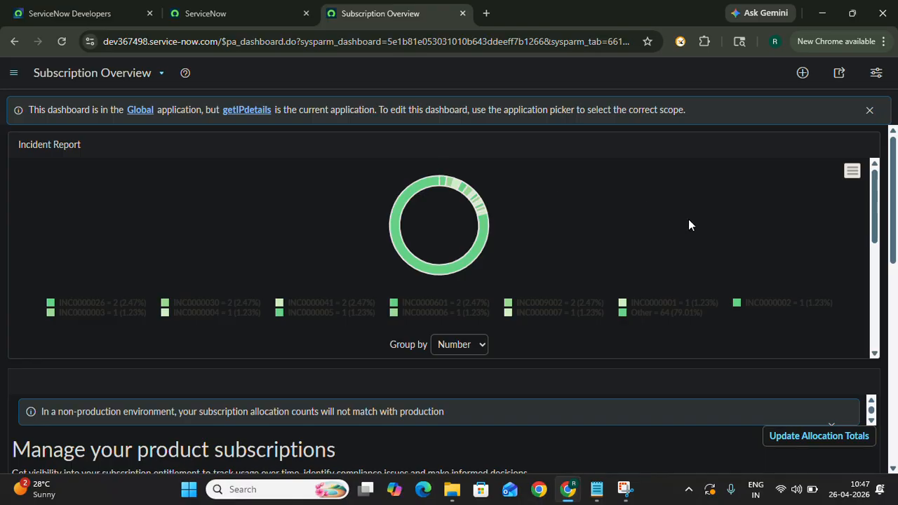
- Return to the ServiceNow home page and open the Incident table's list with incident.LIST
{"action": "left_click", "coordinate": [217, 15]}
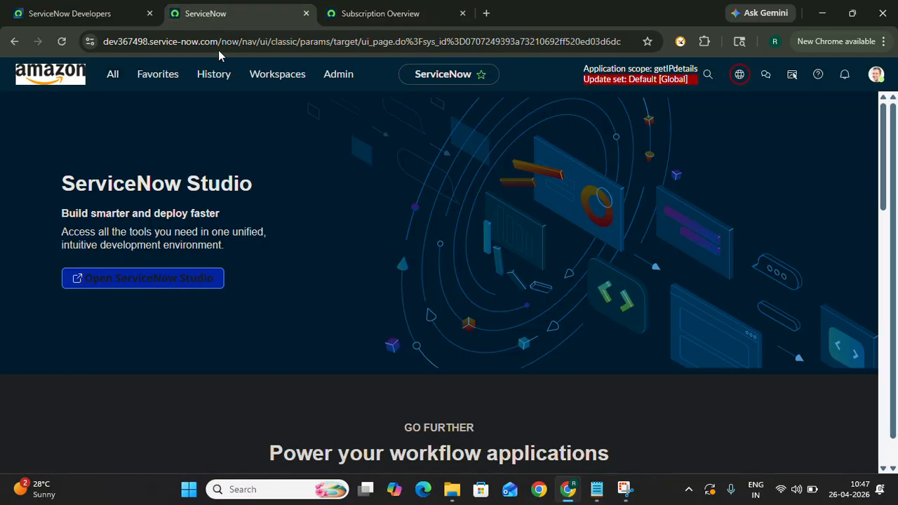
{"action": "left_click", "coordinate": [110, 78]}
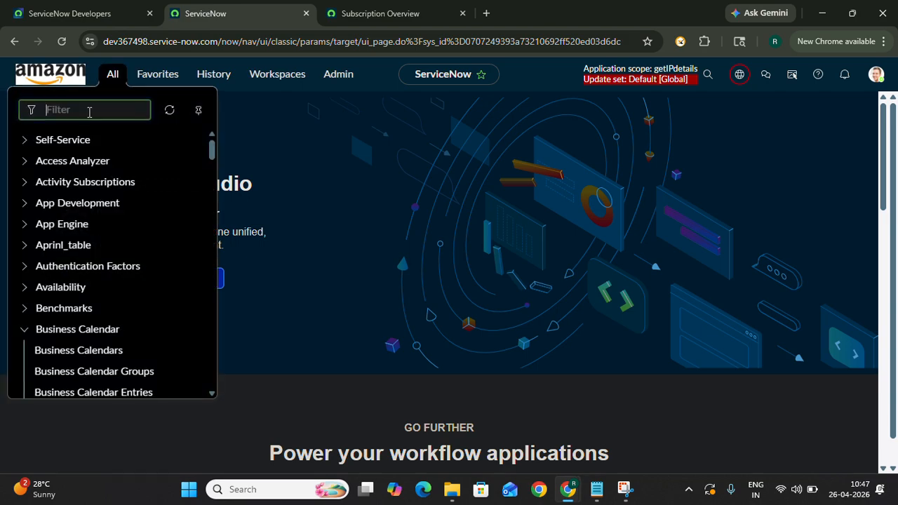
{"action": "type", "text": "in"}
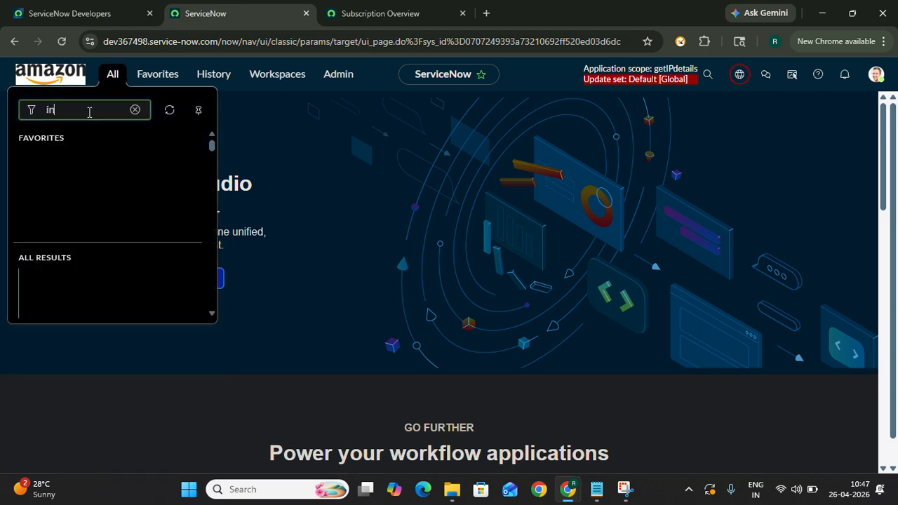
{"action": "type", "text": "cident.l"}
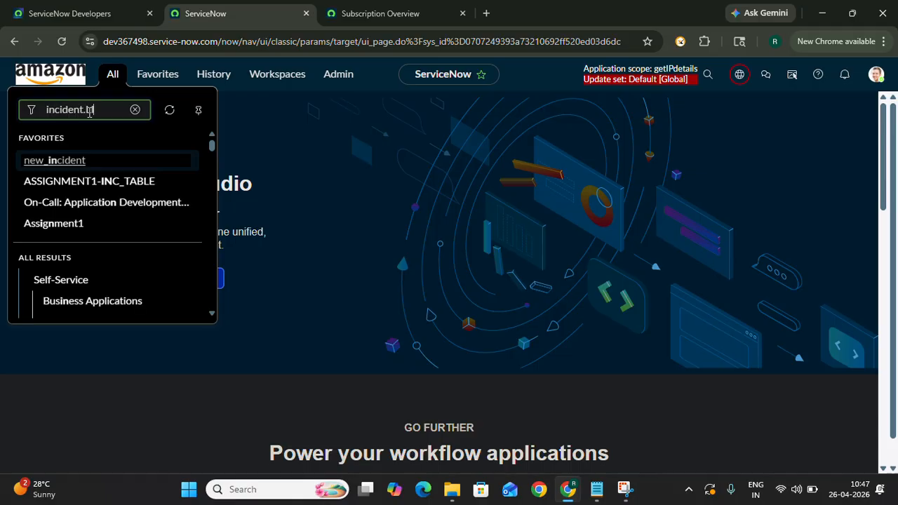
{"action": "type", "text": "IST"}
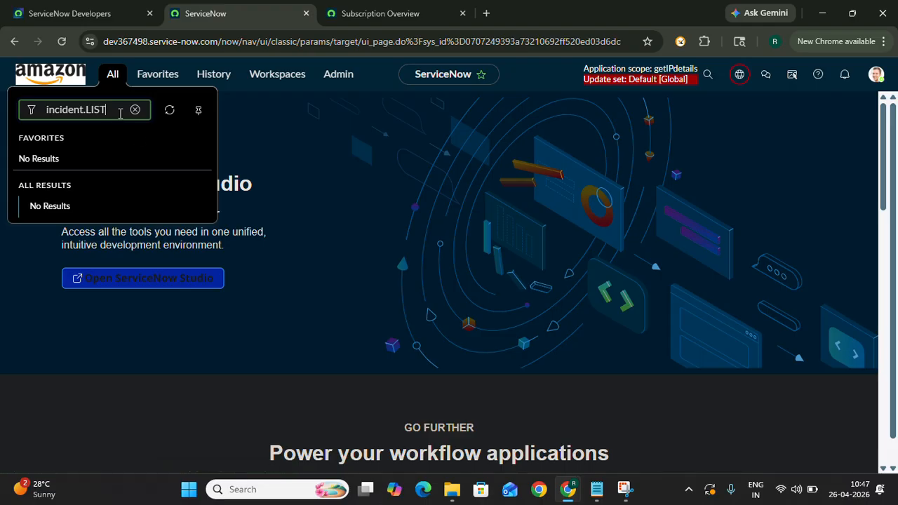
{"action": "key", "text": "Return"}
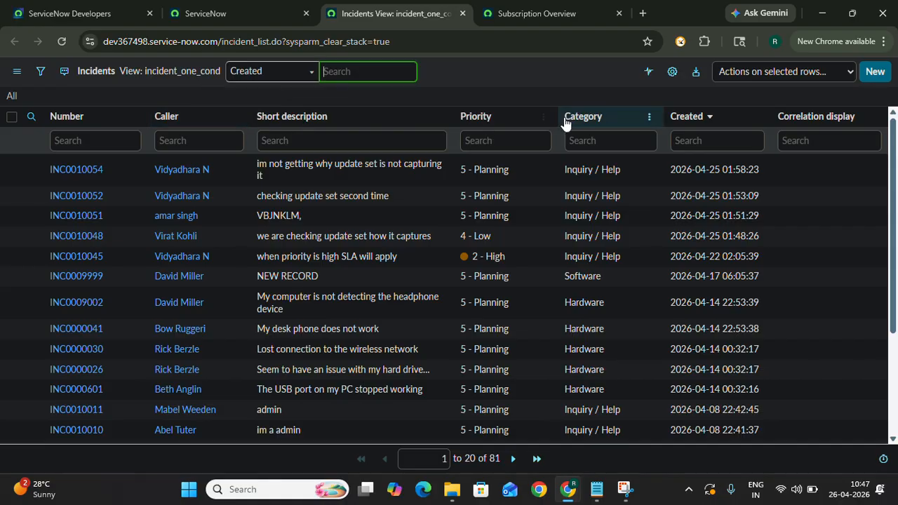
- Examine the column options for Category in the Incidents list, including the Bar Chart and Pie Chart entries
{"action": "left_click", "coordinate": [648, 117]}
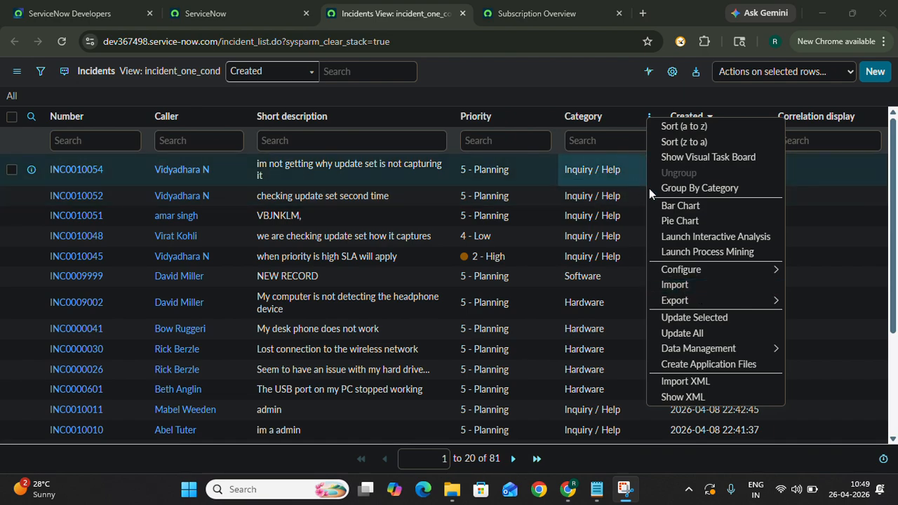
{"action": "left_click", "coordinate": [560, 87]}
{"action": "left_click", "coordinate": [649, 116]}
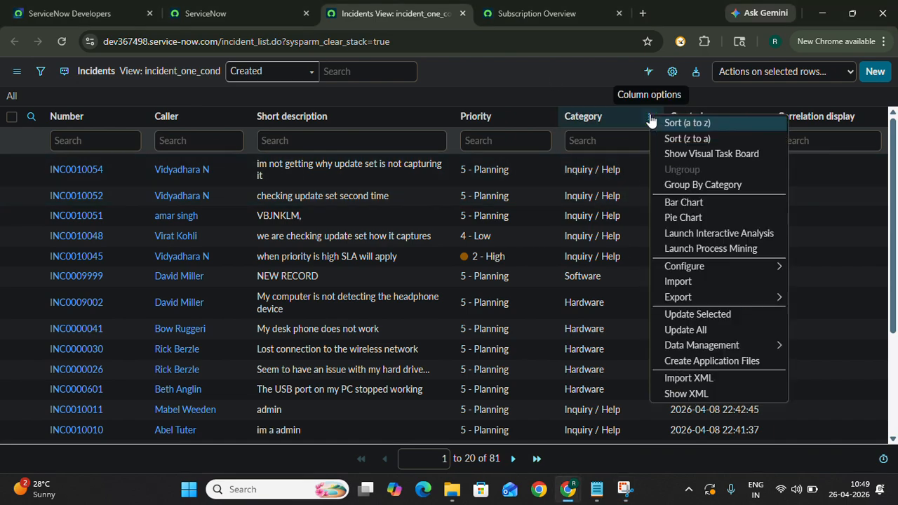
{"action": "left_click", "coordinate": [552, 78]}
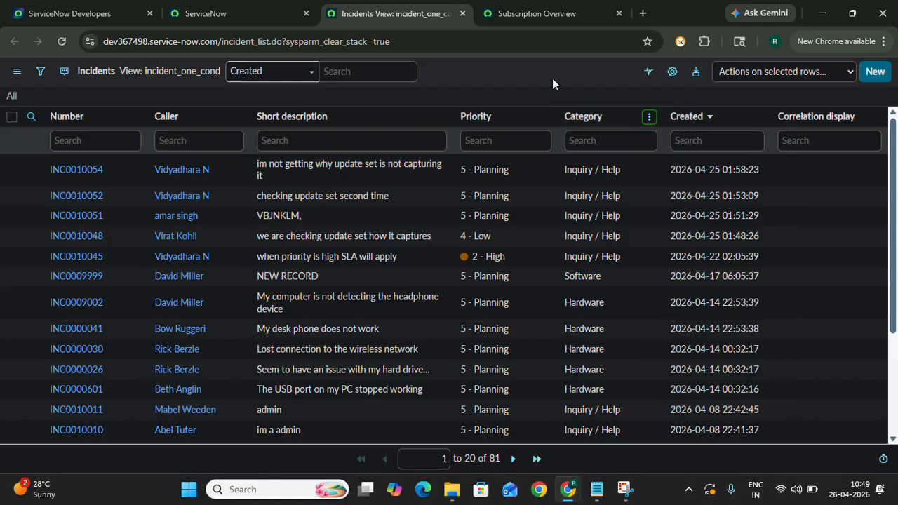
- Open the Incidents list filter and set its first condition to Category is not Hardware
{"action": "left_click", "coordinate": [40, 73]}
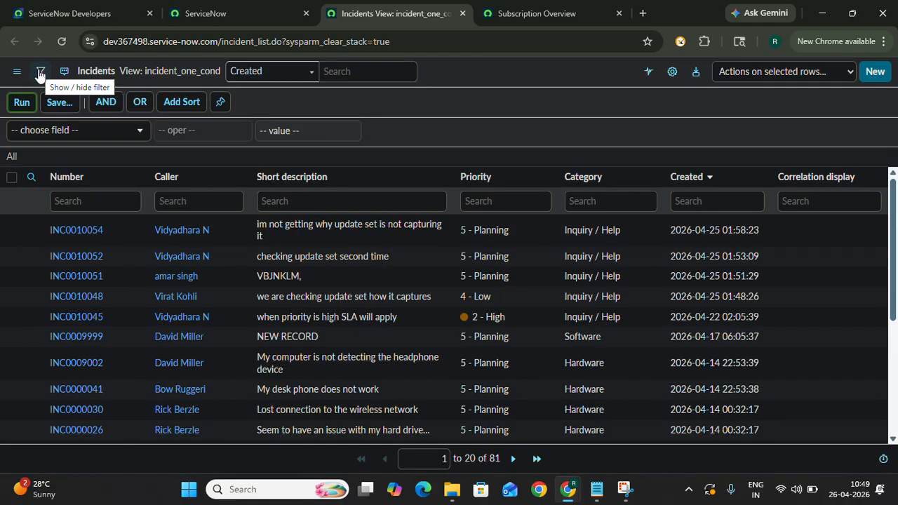
{"action": "left_click", "coordinate": [77, 130]}
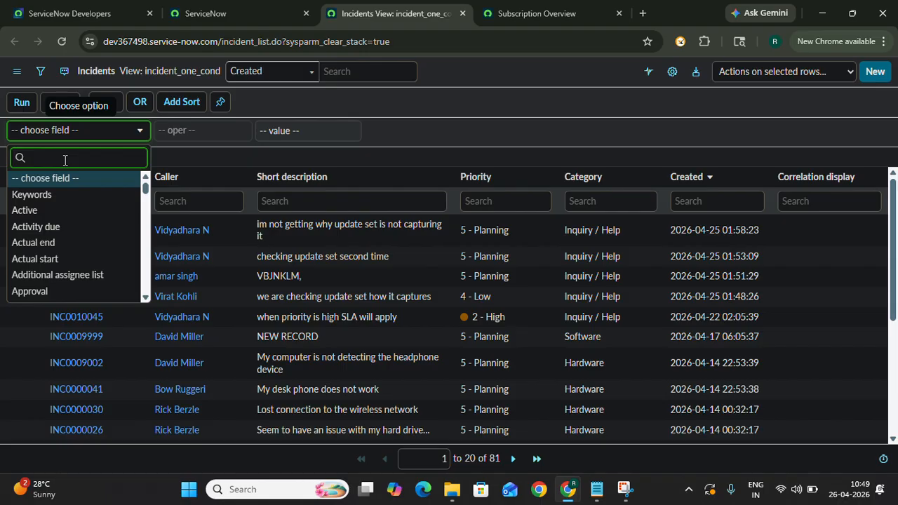
{"action": "type", "text": "Cate"}
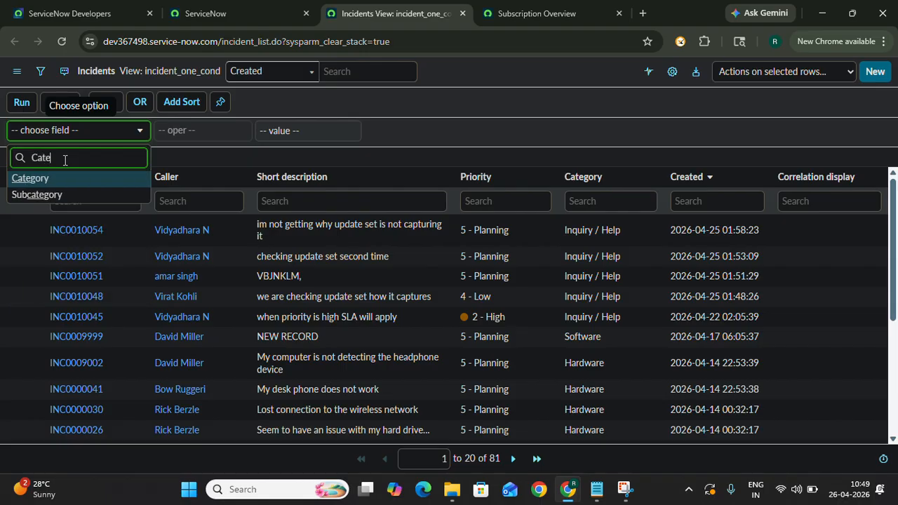
{"action": "left_click", "coordinate": [70, 178]}
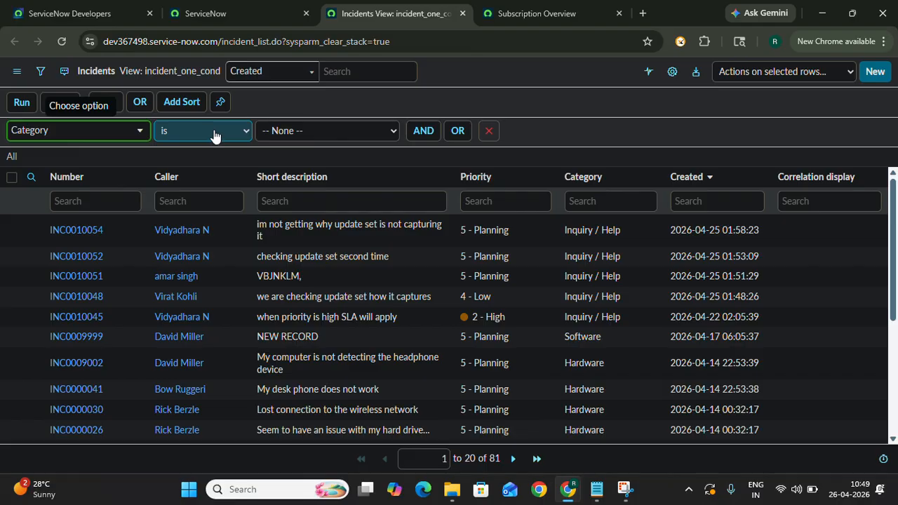
{"action": "left_click", "coordinate": [214, 136]}
{"action": "left_click", "coordinate": [209, 165]}
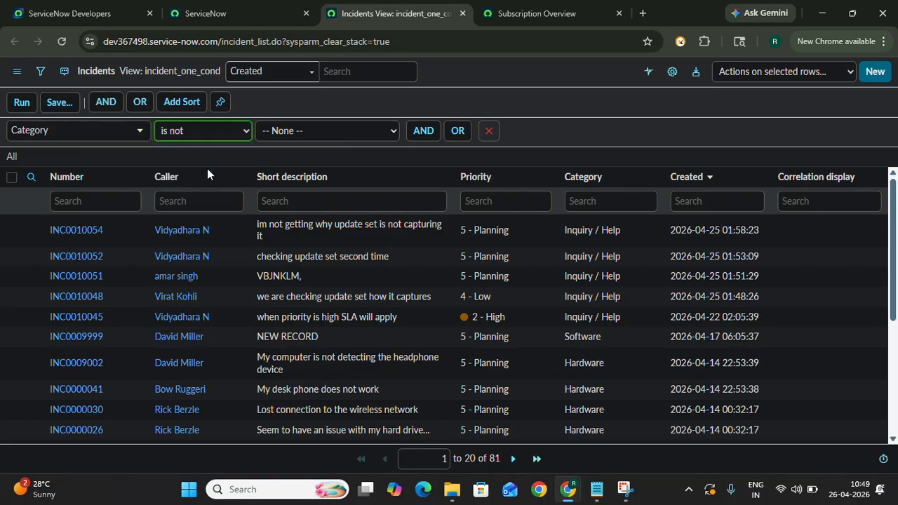
{"action": "left_click", "coordinate": [306, 133]}
{"action": "left_click", "coordinate": [303, 200]}
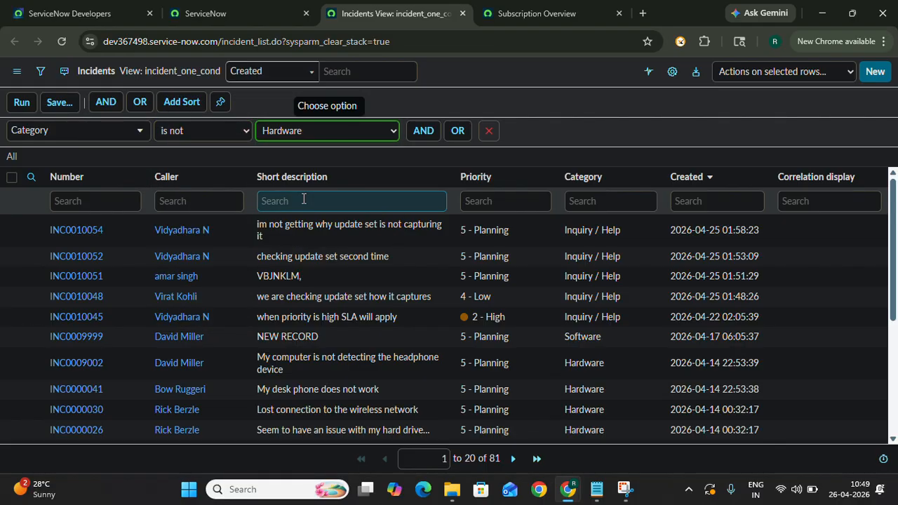
- Add an AND condition to the filter requiring Priority is 2 - High
{"action": "left_click", "coordinate": [423, 131]}
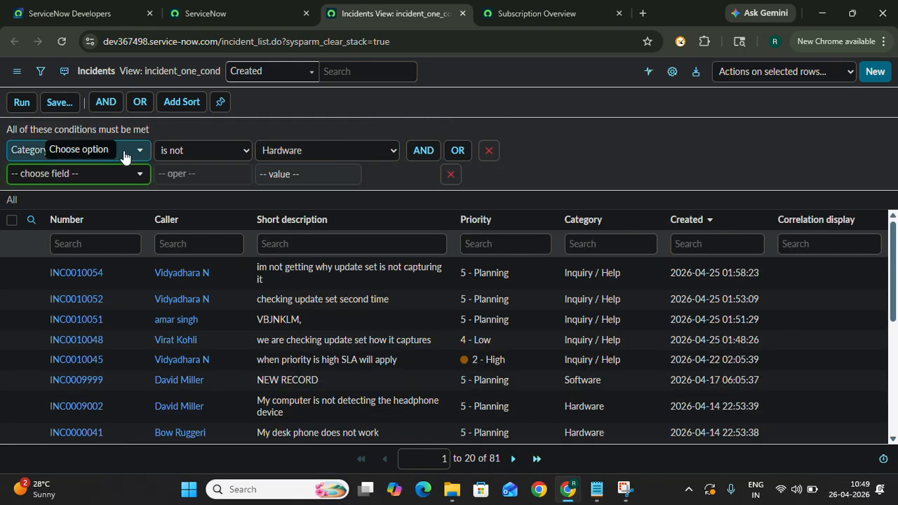
{"action": "left_click", "coordinate": [103, 174]}
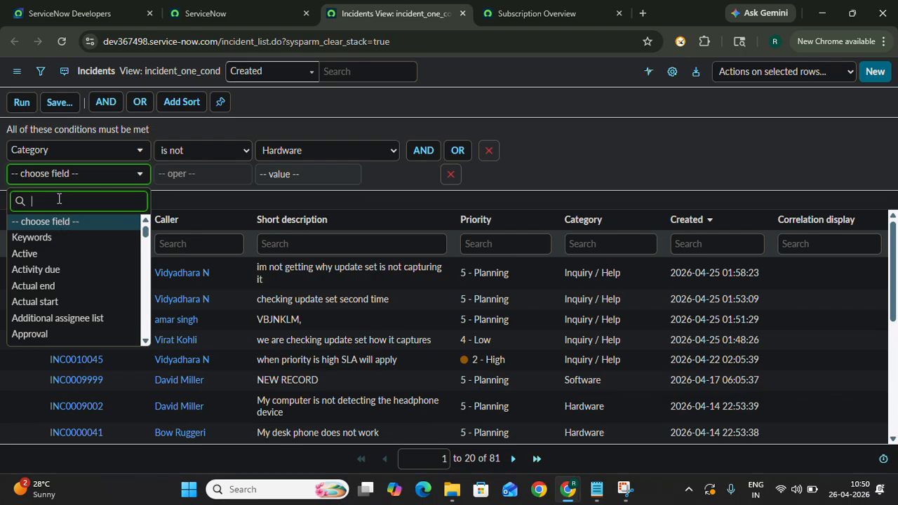
{"action": "type", "text": "pri"}
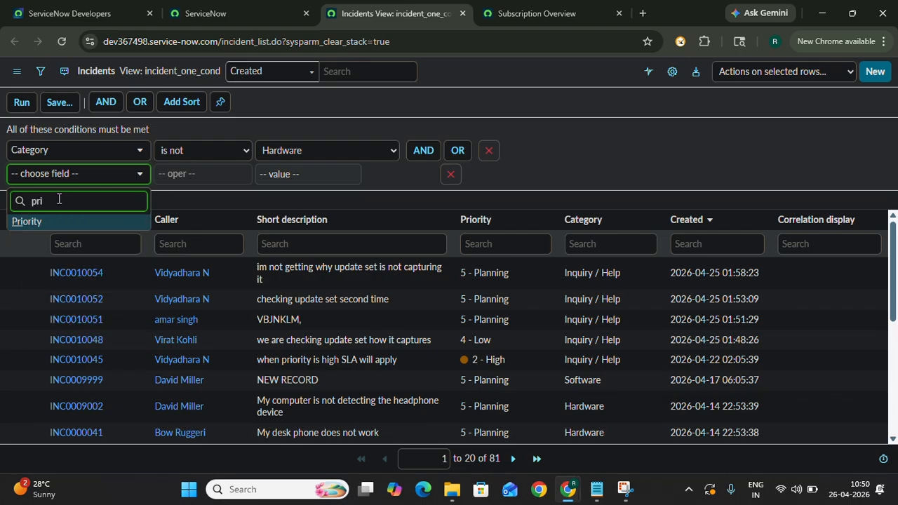
{"action": "left_click", "coordinate": [27, 221]}
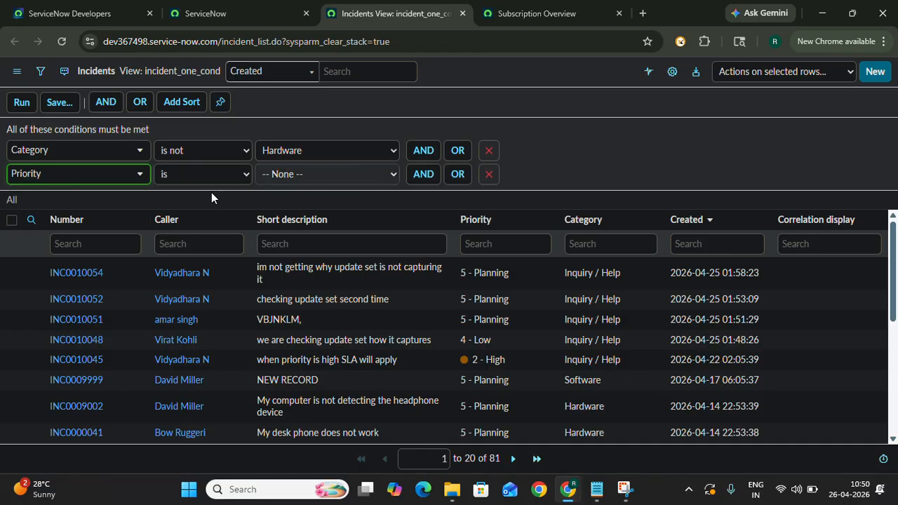
{"action": "left_click", "coordinate": [304, 173]}
{"action": "left_click", "coordinate": [299, 226]}
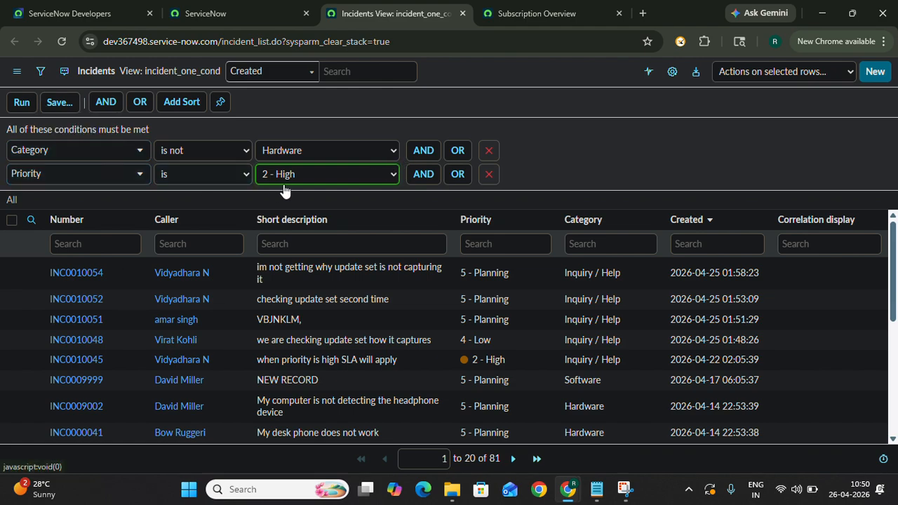
- Add an AND condition to the Incidents filter matching Caller to the chosen caller's name, and run the filter
{"action": "left_click", "coordinate": [425, 177]}
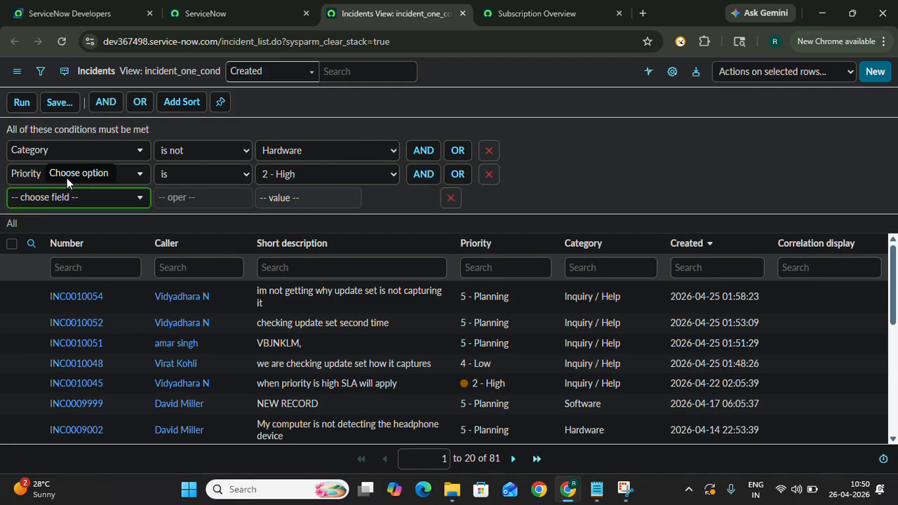
{"action": "left_click", "coordinate": [66, 196]}
{"action": "type", "text": "calle"}
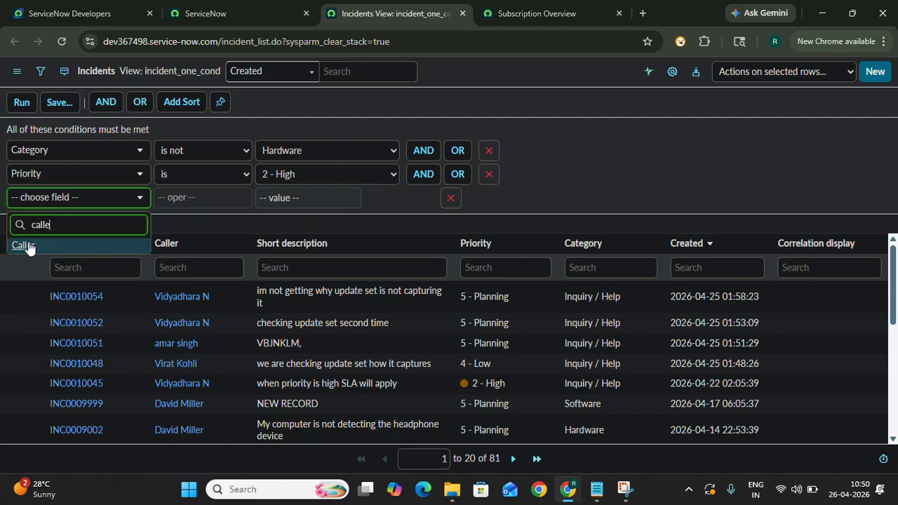
{"action": "key", "text": "Return"}
{"action": "left_click", "coordinate": [314, 203]}
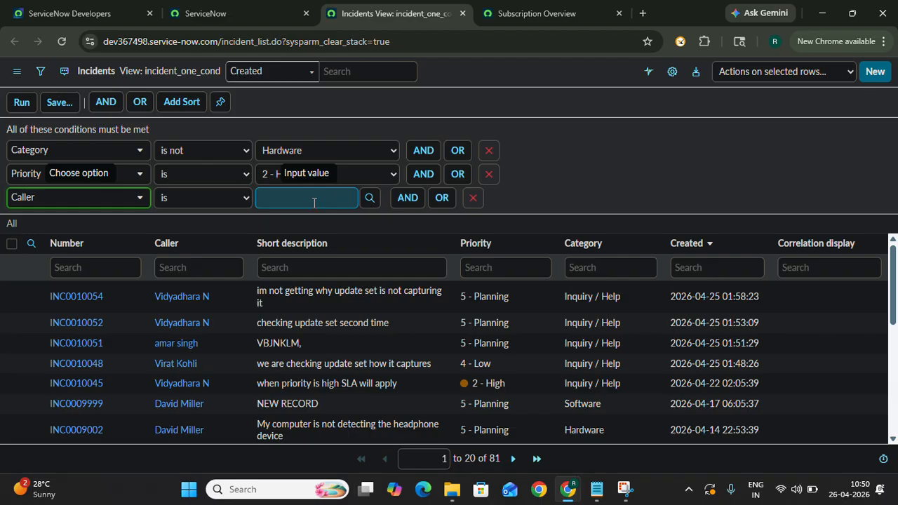
{"action": "type", "text": "abel"}
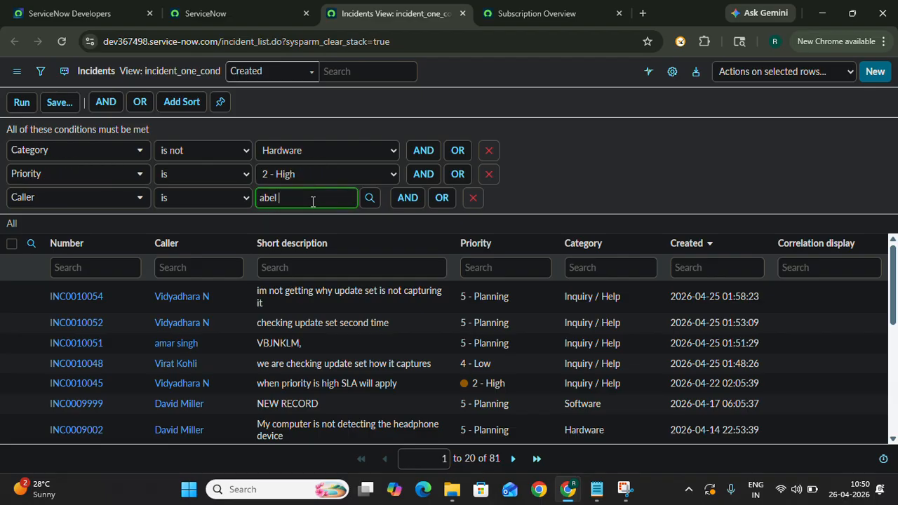
{"action": "type", "text": " tutor"}
{"action": "scroll", "coordinate": [329, 247], "scroll_direction": "down", "scroll_amount": 5}
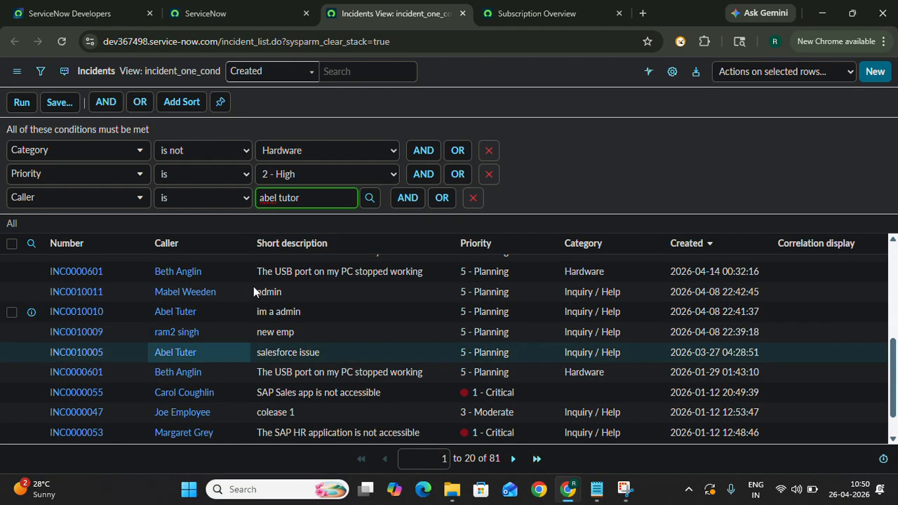
{"action": "key", "text": "BackSpace"}
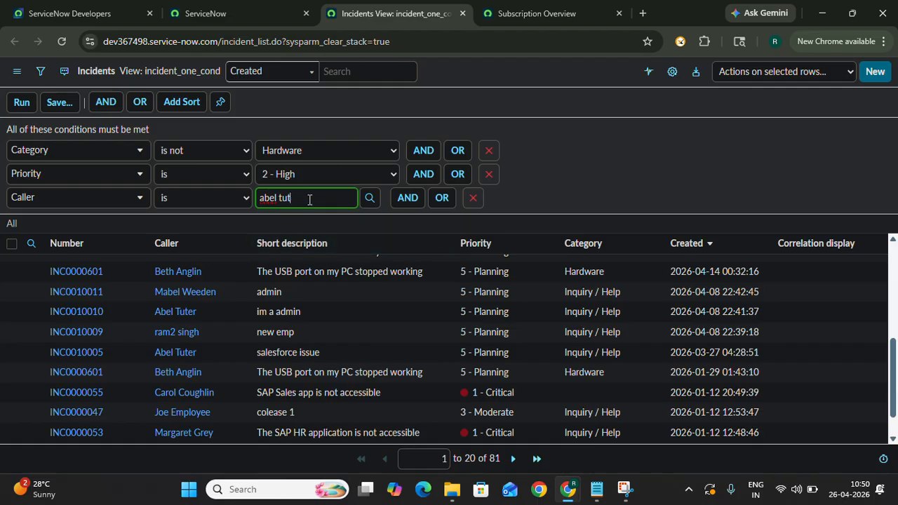
{"action": "type", "text": "er"}
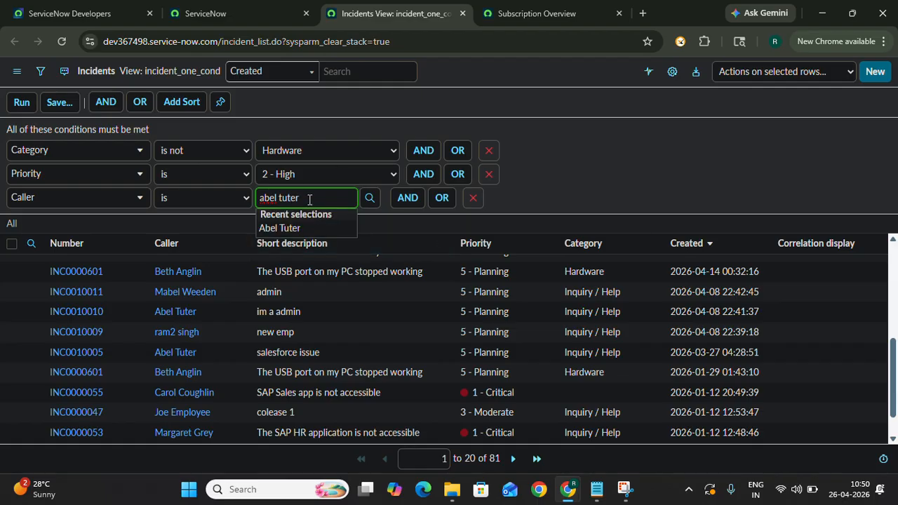
{"action": "left_click", "coordinate": [283, 228]}
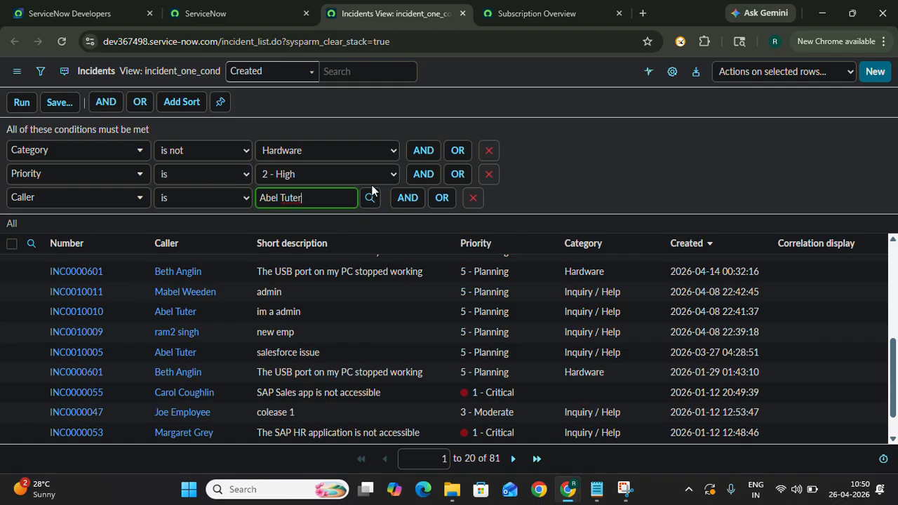
{"action": "left_click", "coordinate": [22, 102]}
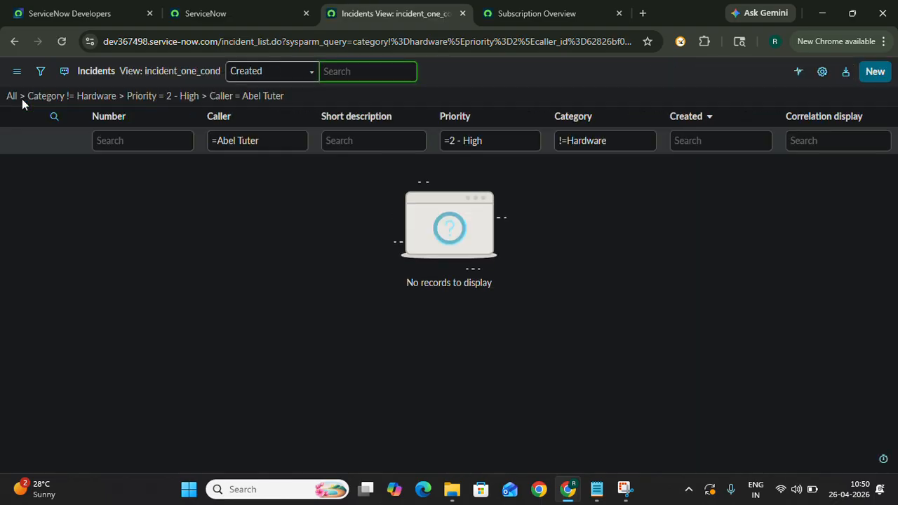
- Drop the Caller condition from the applied filter and create a bar chart from the Priority column
{"action": "left_click", "coordinate": [203, 98]}
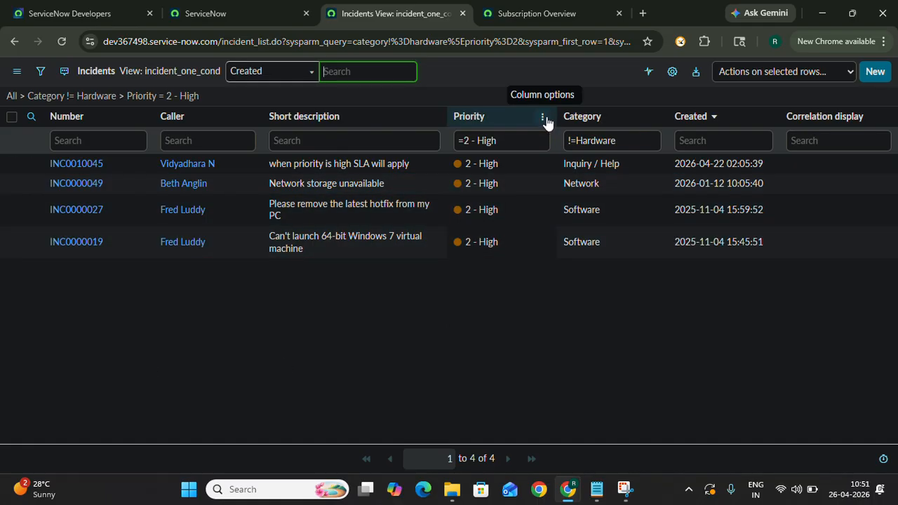
{"action": "left_click", "coordinate": [546, 121]}
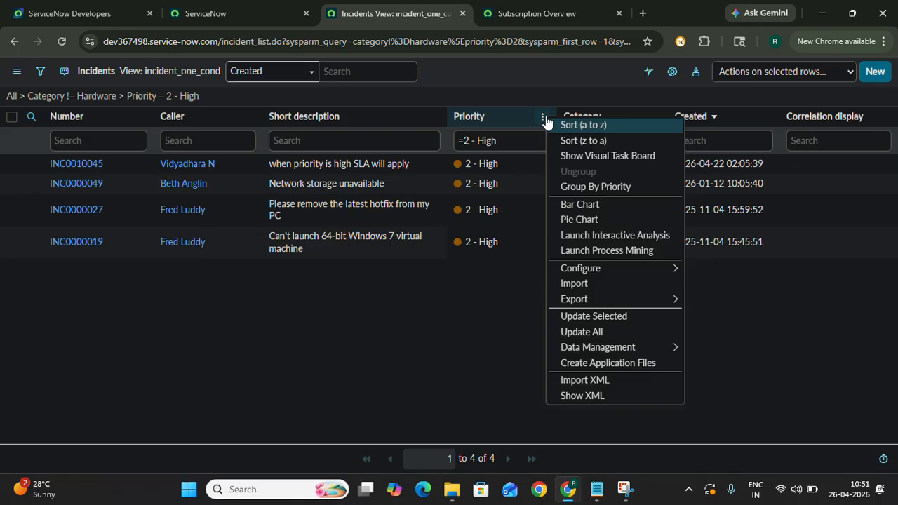
{"action": "left_click", "coordinate": [593, 205]}
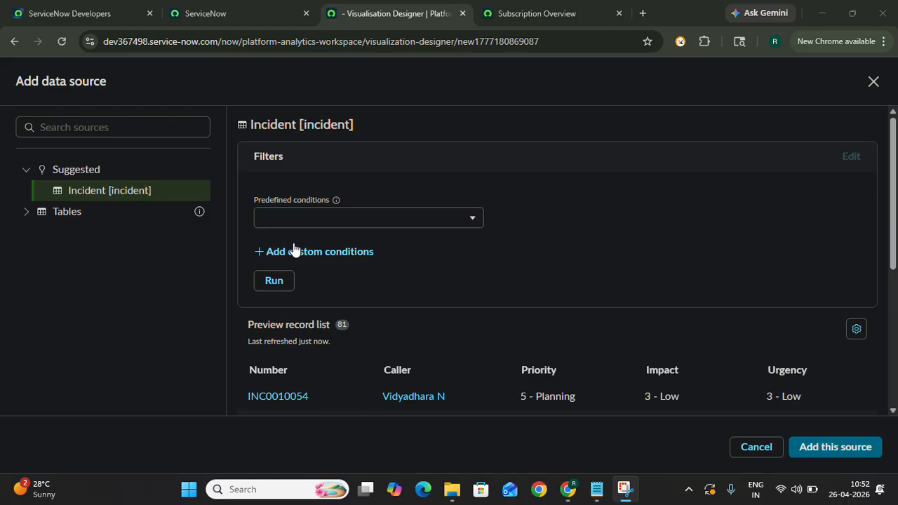
- Add the Incident table as another data source for the chart, with the custom condition Priority is 1 - Critical
{"action": "left_click", "coordinate": [294, 251]}
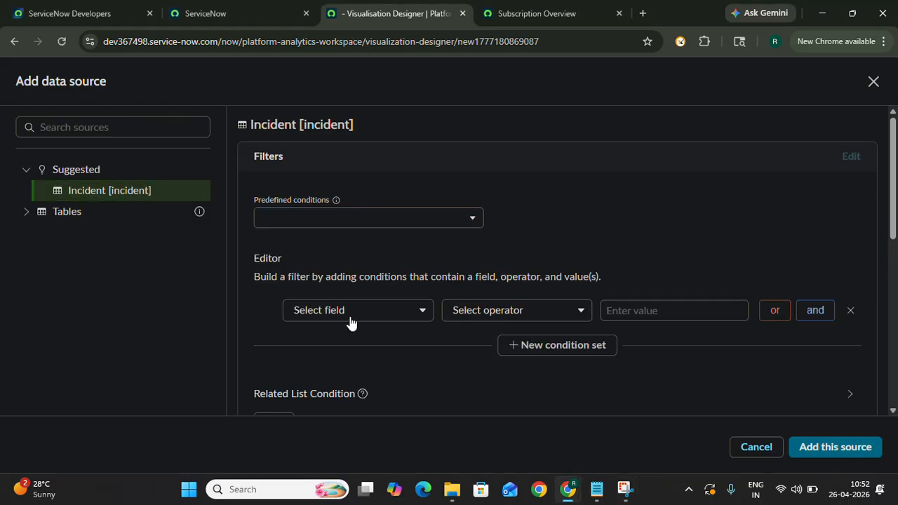
{"action": "left_click", "coordinate": [347, 318]}
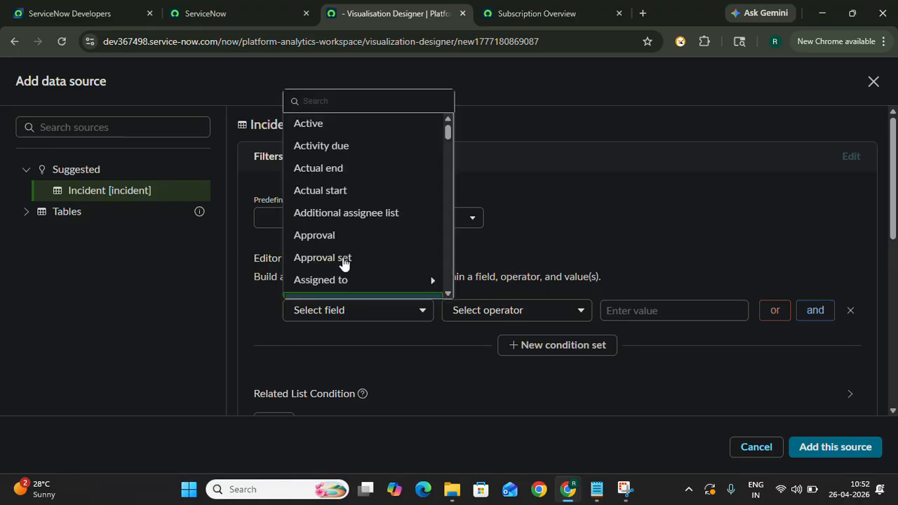
{"action": "scroll", "coordinate": [341, 254], "scroll_direction": "down", "scroll_amount": 4}
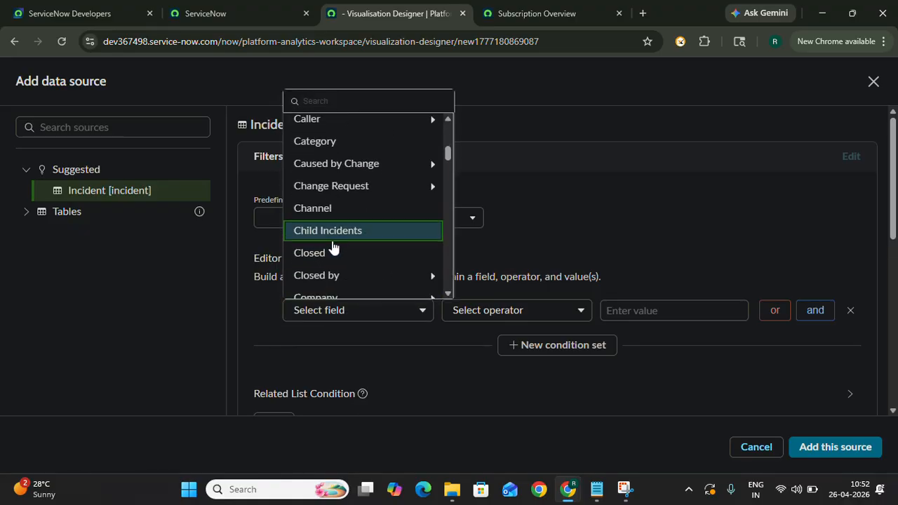
{"action": "scroll", "coordinate": [337, 249], "scroll_direction": "down", "scroll_amount": 3}
{"action": "scroll", "coordinate": [333, 247], "scroll_direction": "down", "scroll_amount": 3}
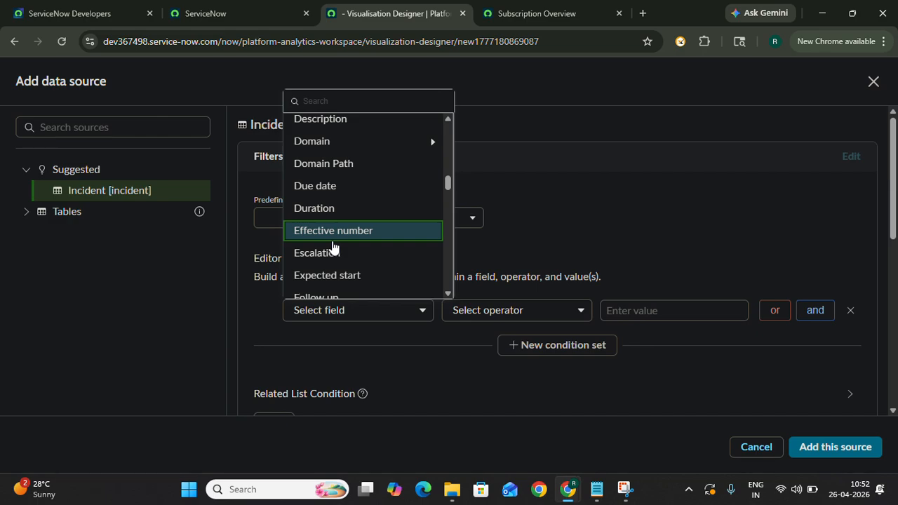
{"action": "scroll", "coordinate": [329, 214], "scroll_direction": "down", "scroll_amount": 3}
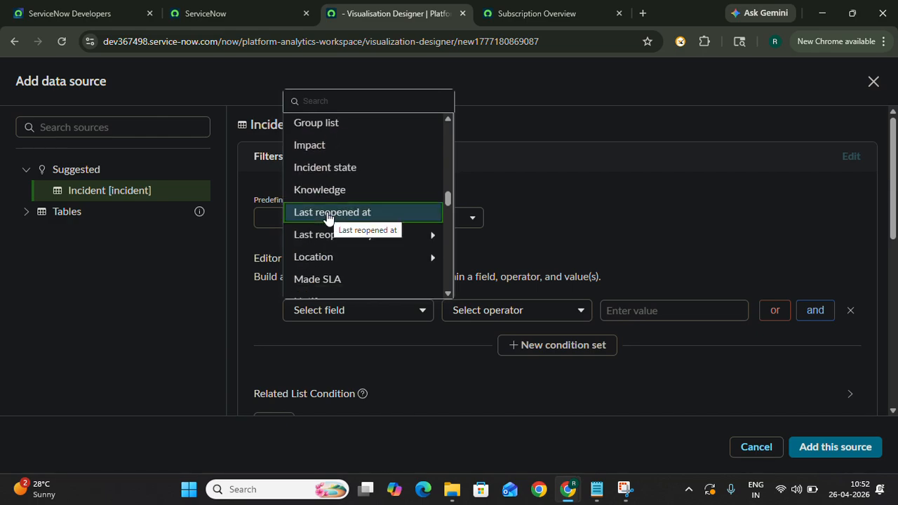
{"action": "scroll", "coordinate": [329, 180], "scroll_direction": "down", "scroll_amount": 4}
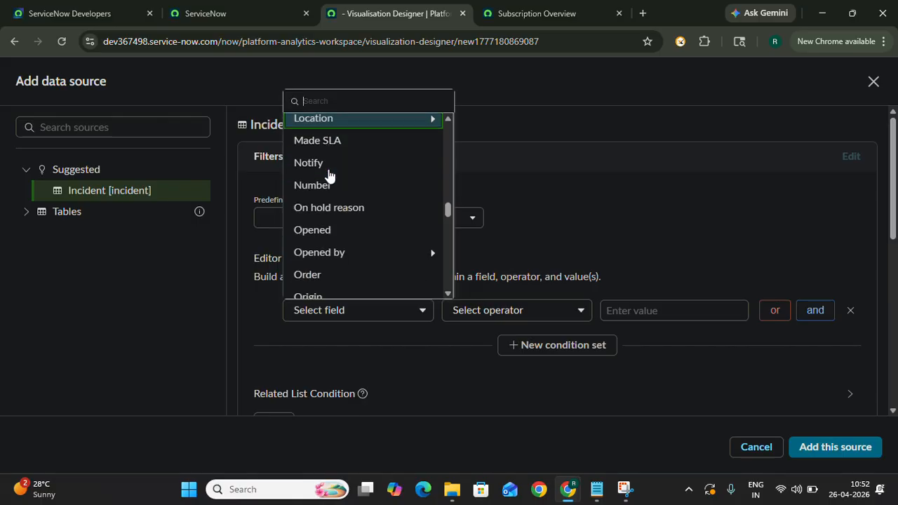
{"action": "scroll", "coordinate": [329, 174], "scroll_direction": "down", "scroll_amount": 3}
{"action": "scroll", "coordinate": [329, 175], "scroll_direction": "up", "scroll_amount": 1}
{"action": "scroll", "coordinate": [327, 174], "scroll_direction": "down", "scroll_amount": 3}
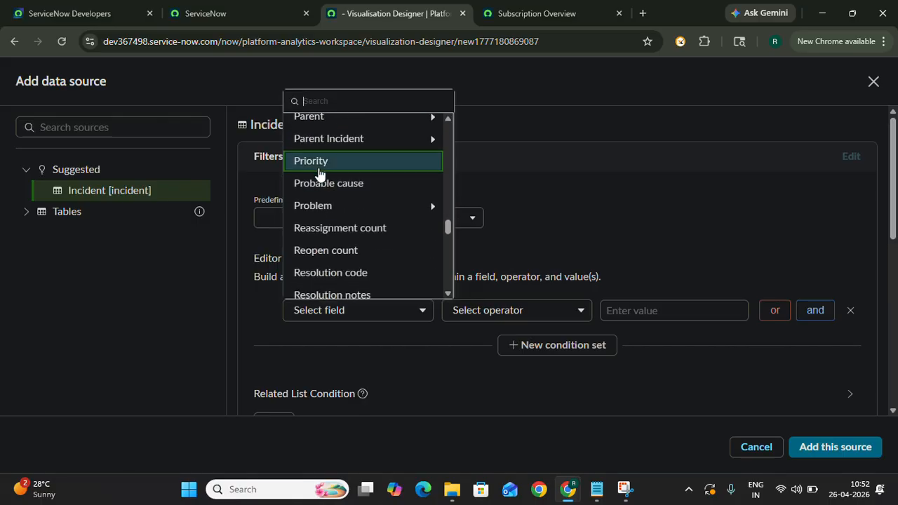
{"action": "left_click", "coordinate": [318, 169]}
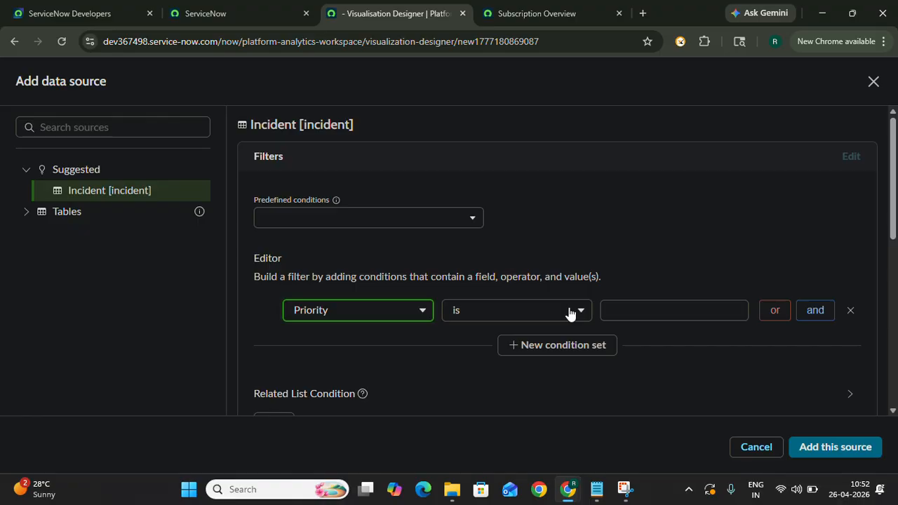
{"action": "left_click", "coordinate": [622, 313]}
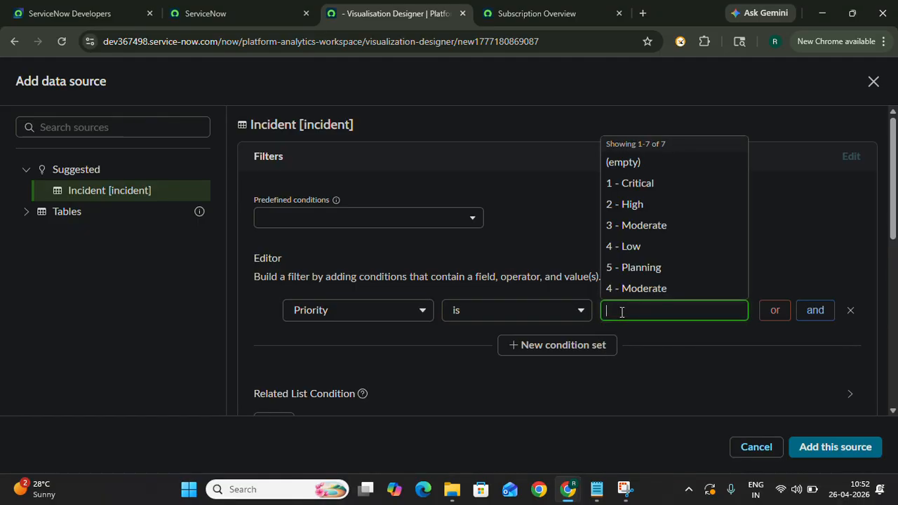
{"action": "left_click", "coordinate": [619, 183]}
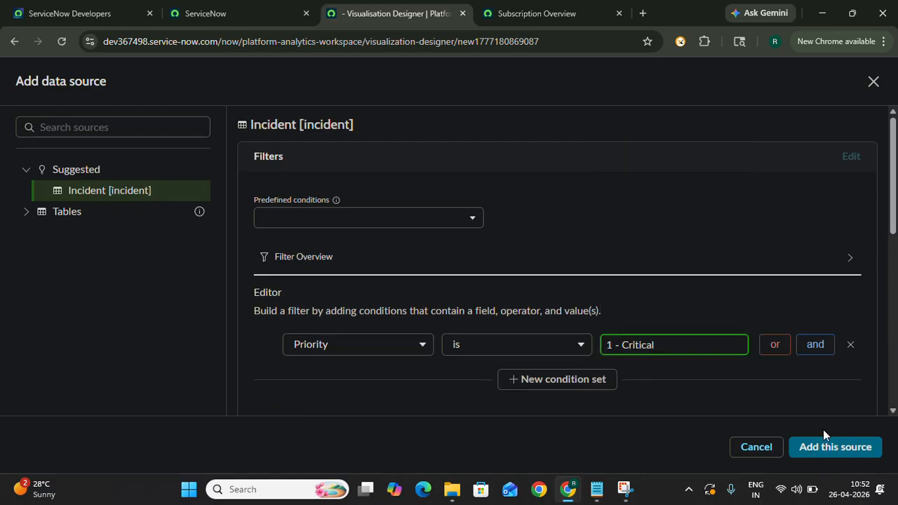
{"action": "left_click", "coordinate": [835, 447]}
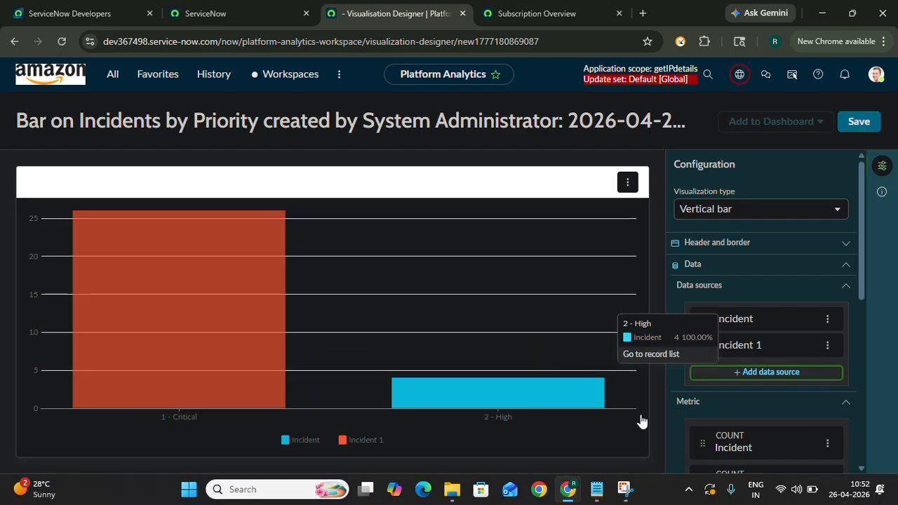
- Change the chart's Group by field for Incident 1 to Category and apply it
{"action": "scroll", "coordinate": [747, 437], "scroll_direction": "down", "scroll_amount": 2}
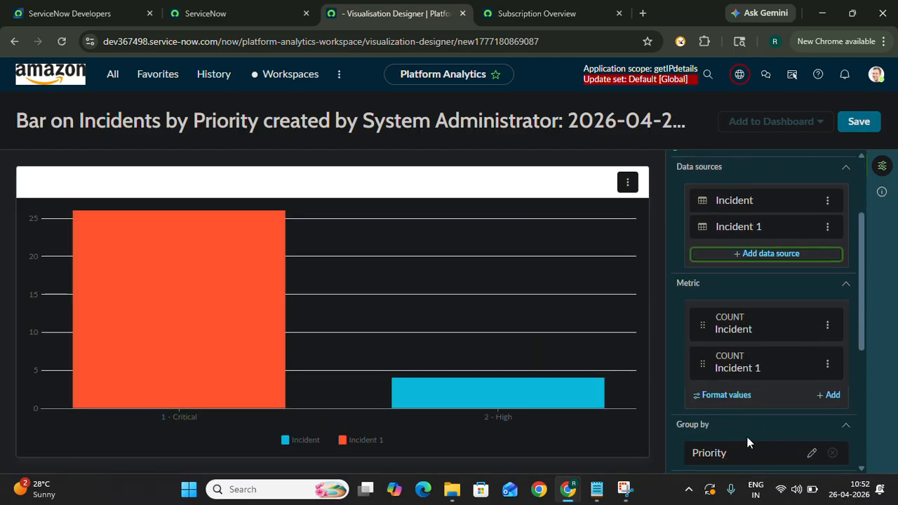
{"action": "scroll", "coordinate": [747, 437], "scroll_direction": "down", "scroll_amount": 1}
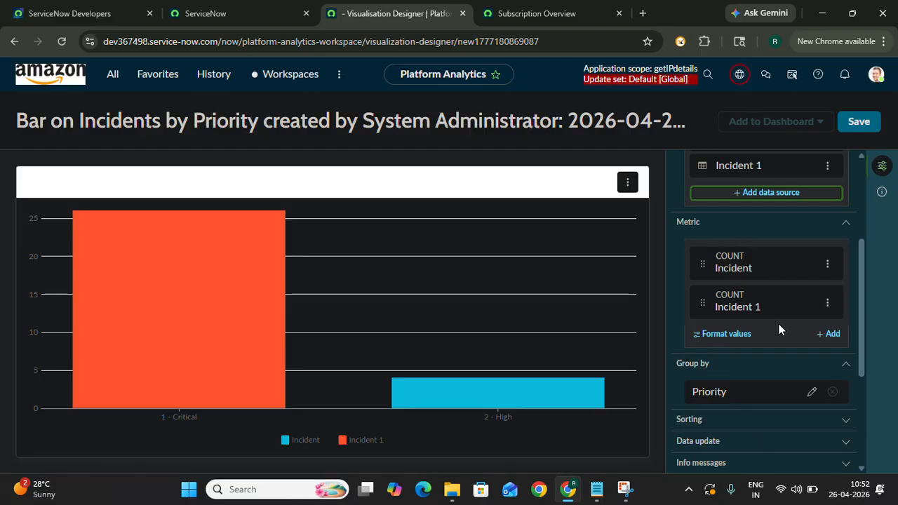
{"action": "scroll", "coordinate": [743, 353], "scroll_direction": "down", "scroll_amount": 1}
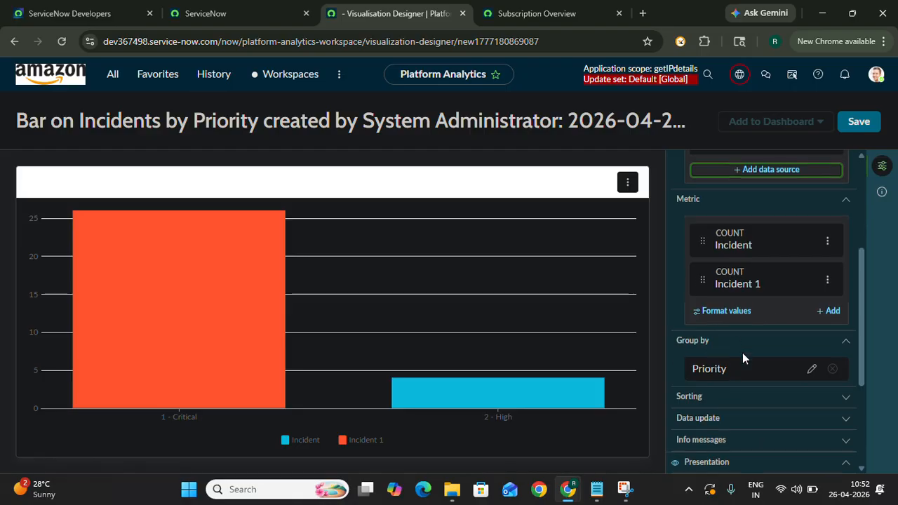
{"action": "left_click", "coordinate": [812, 369]}
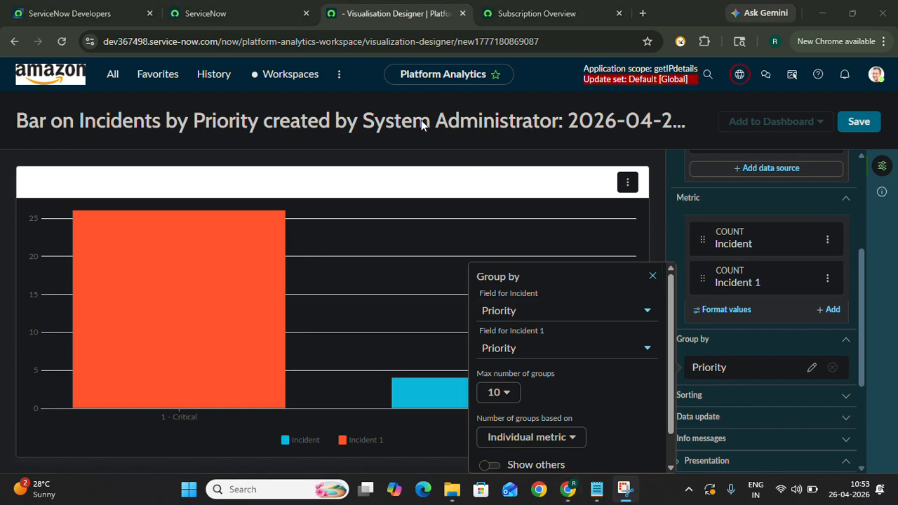
{"action": "left_click", "coordinate": [553, 348]}
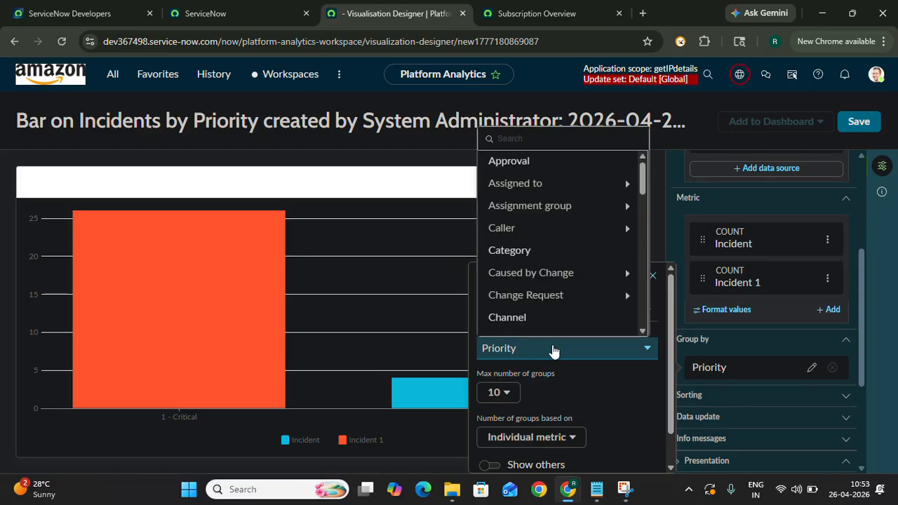
{"action": "left_click", "coordinate": [517, 250]}
{"action": "scroll", "coordinate": [594, 385], "scroll_direction": "down", "scroll_amount": 2}
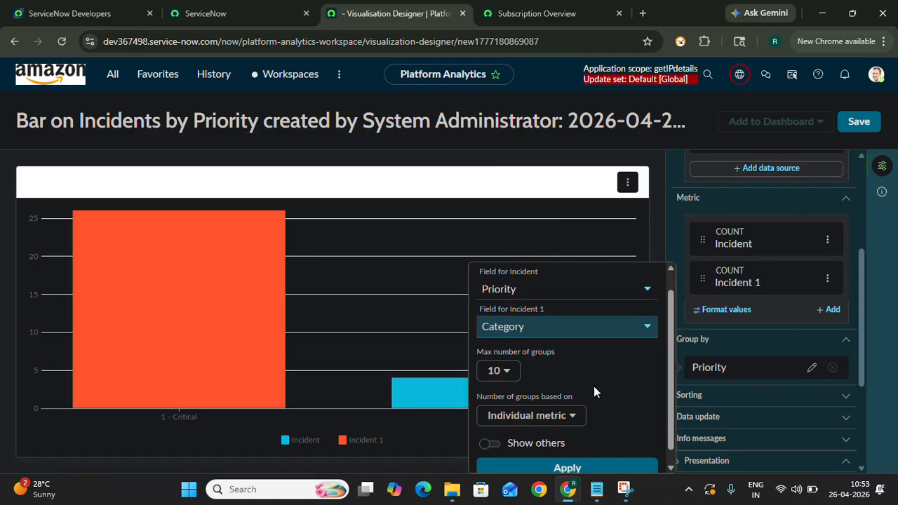
{"action": "left_click", "coordinate": [568, 455]}
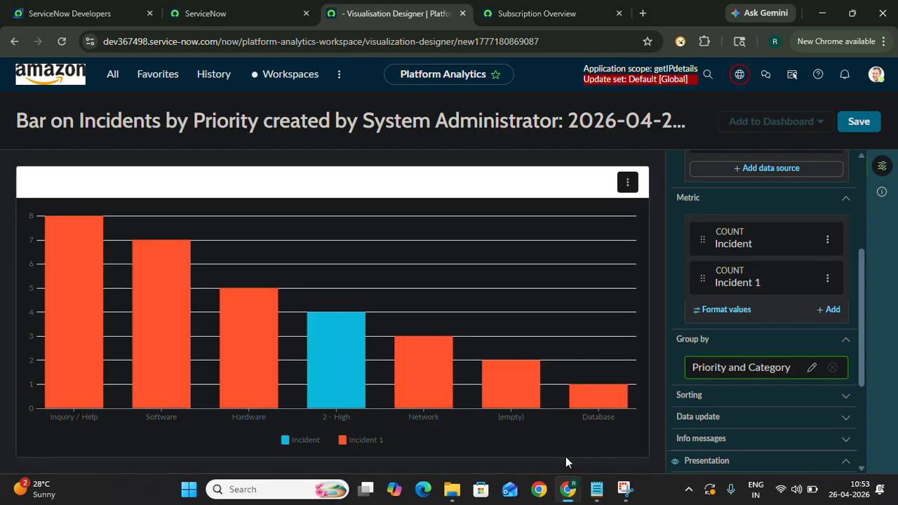
- Expand the chart's sorting settings, check the Sort by choices, and set the sort order to Ascending
{"action": "scroll", "coordinate": [742, 358], "scroll_direction": "down", "scroll_amount": 3}
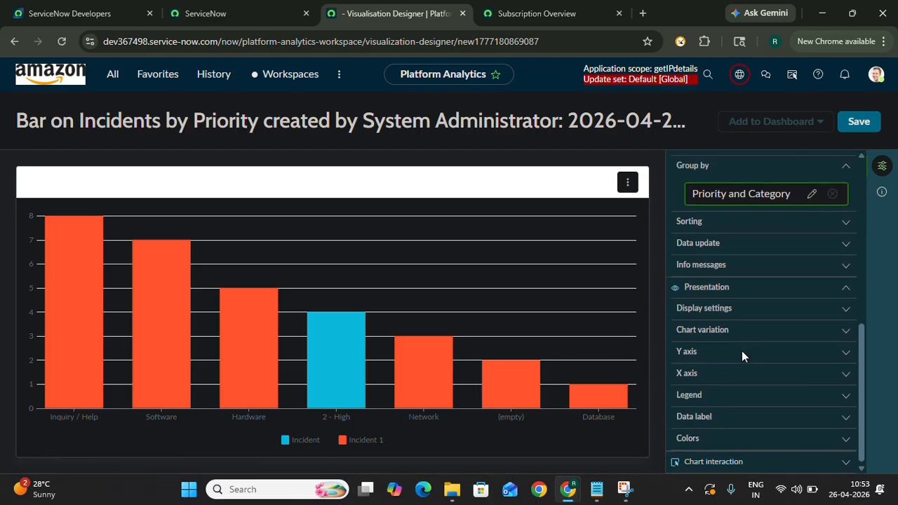
{"action": "left_click", "coordinate": [846, 223]}
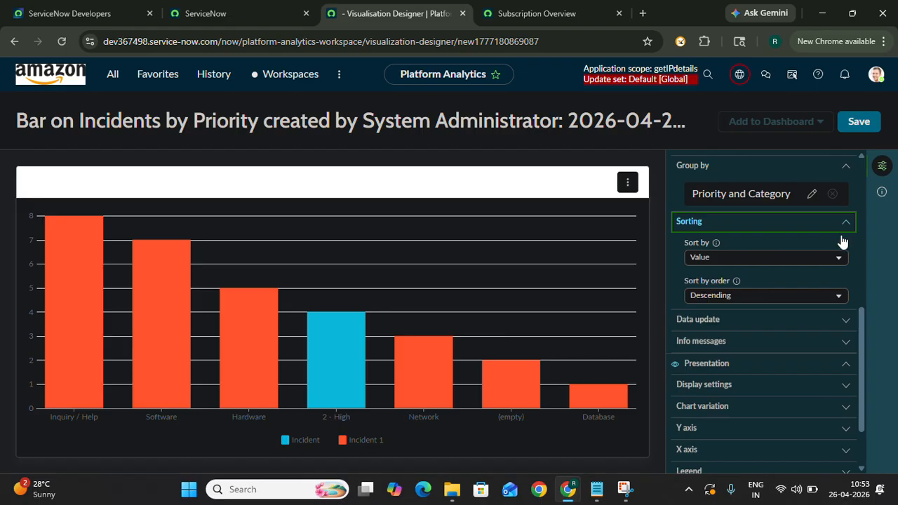
{"action": "left_click", "coordinate": [837, 267]}
{"action": "left_click", "coordinate": [837, 269]}
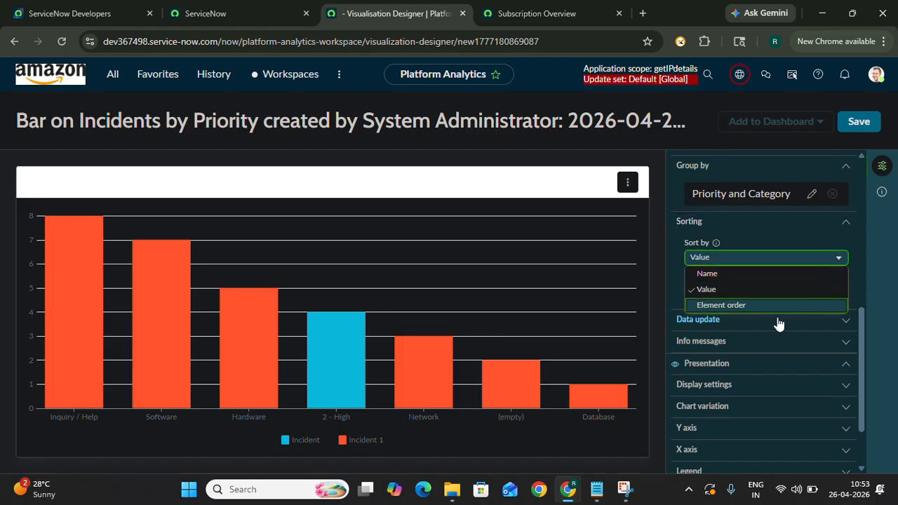
{"action": "left_click", "coordinate": [830, 265]}
{"action": "left_click", "coordinate": [812, 299]}
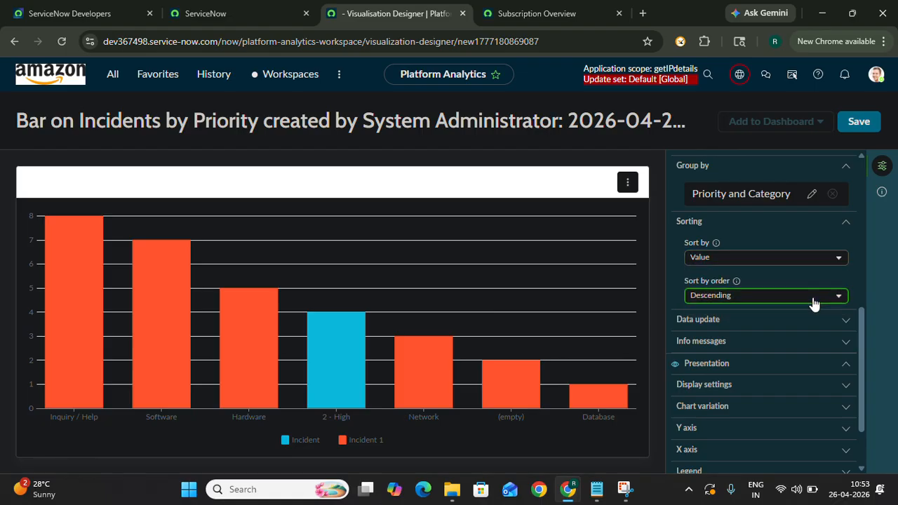
{"action": "left_click", "coordinate": [778, 296]}
{"action": "left_click", "coordinate": [772, 310]}
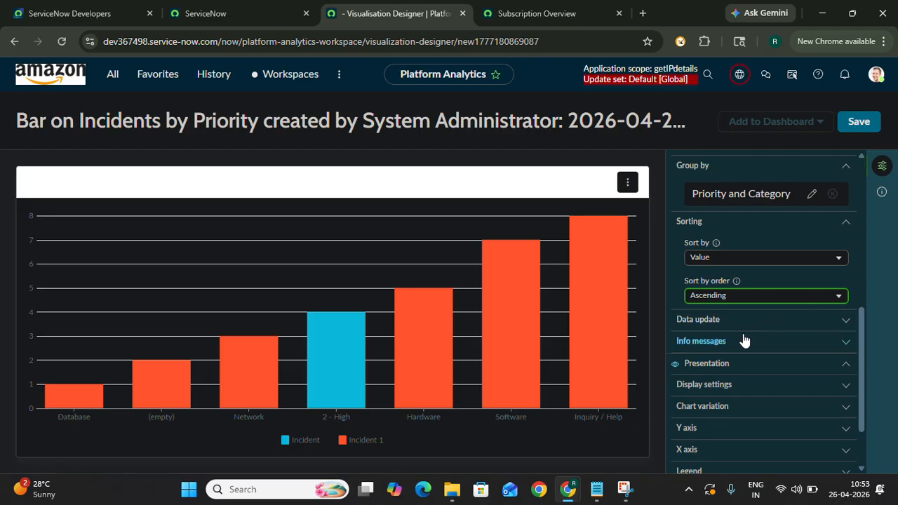
- Review the chart's Display settings and Chart variation options in the presentation configuration
{"action": "scroll", "coordinate": [799, 341], "scroll_direction": "down", "scroll_amount": 1}
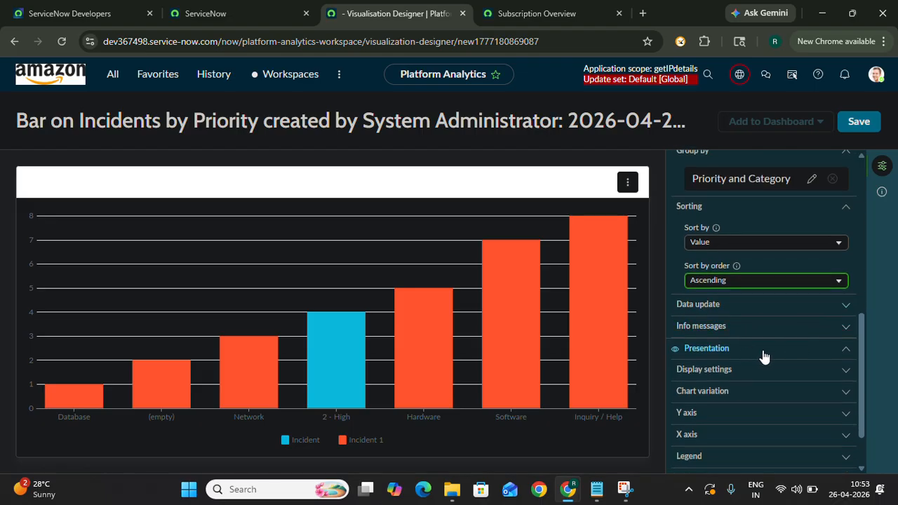
{"action": "left_click", "coordinate": [806, 371]}
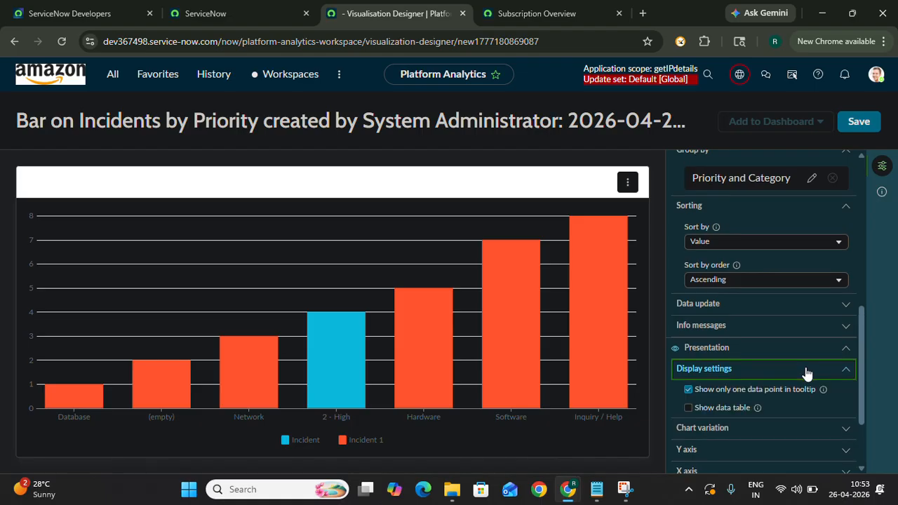
{"action": "scroll", "coordinate": [806, 367], "scroll_direction": "down", "scroll_amount": 1}
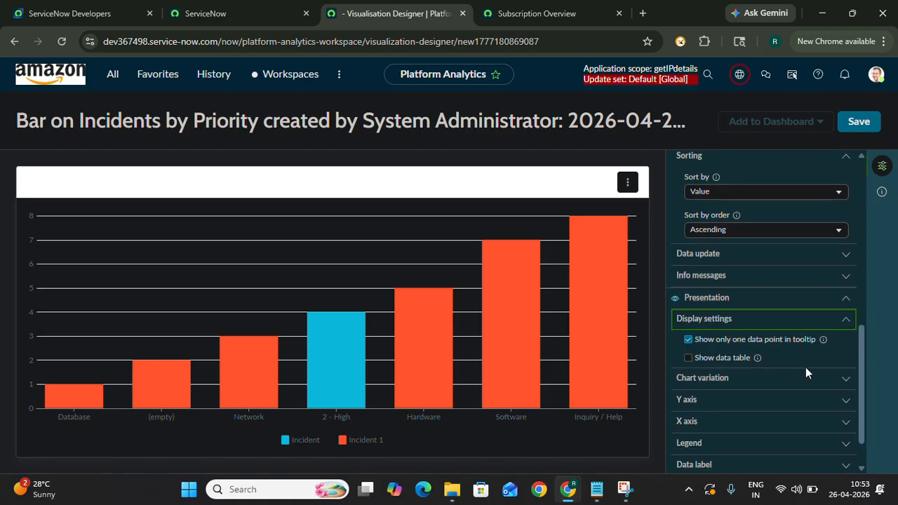
{"action": "left_click", "coordinate": [846, 322]}
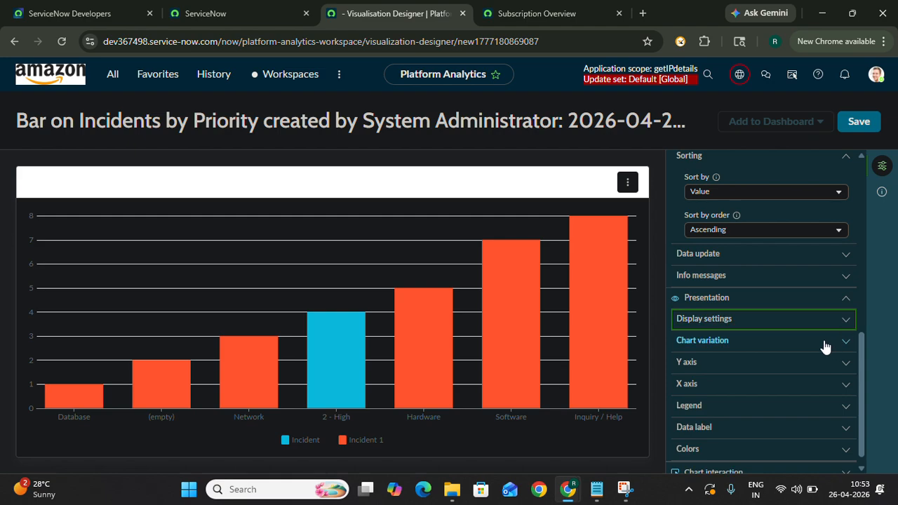
{"action": "left_click", "coordinate": [822, 342]}
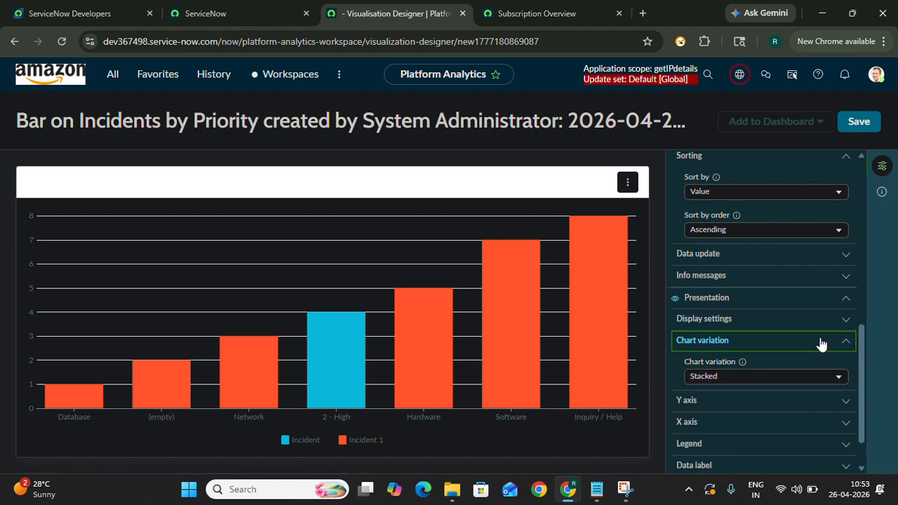
{"action": "left_click", "coordinate": [821, 343]}
- Examine the chart's Y axis, X axis and Legend options one after another
{"action": "left_click", "coordinate": [801, 365]}
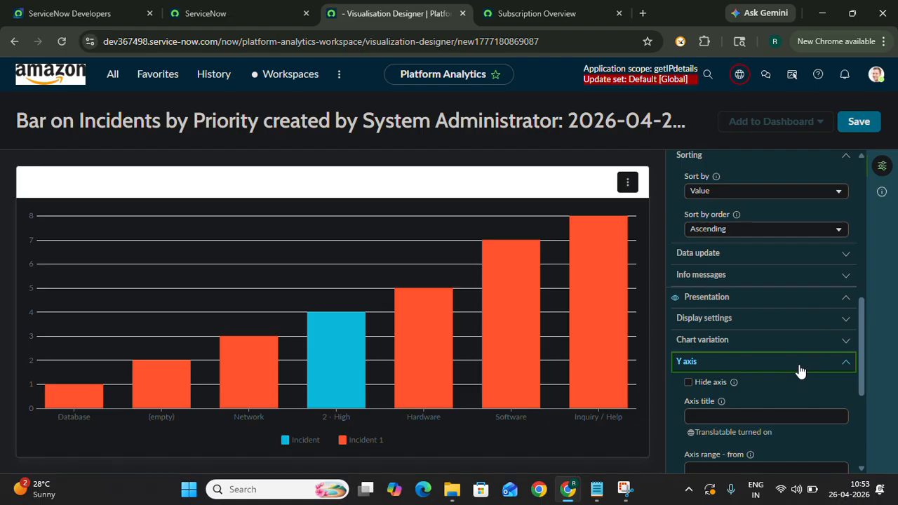
{"action": "scroll", "coordinate": [801, 370], "scroll_direction": "down", "scroll_amount": 2}
{"action": "left_click", "coordinate": [794, 234]}
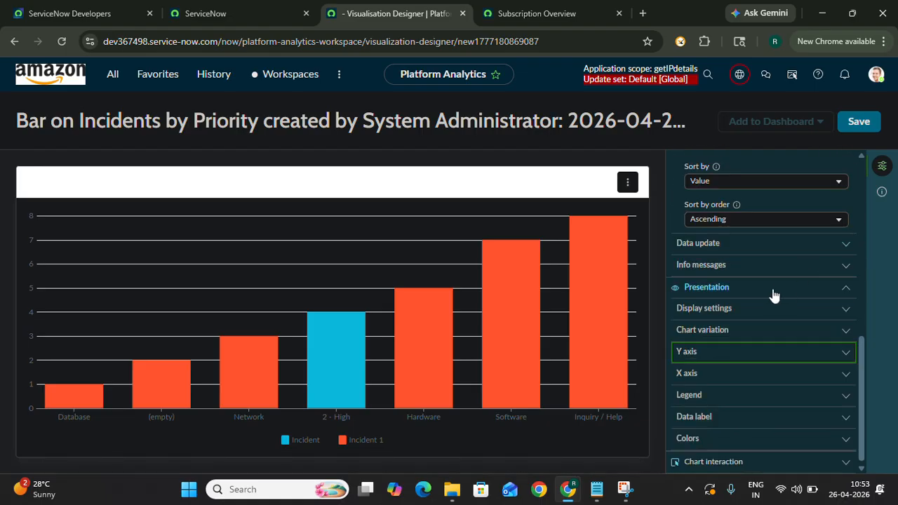
{"action": "left_click", "coordinate": [762, 375]}
{"action": "scroll", "coordinate": [762, 381], "scroll_direction": "down", "scroll_amount": 2}
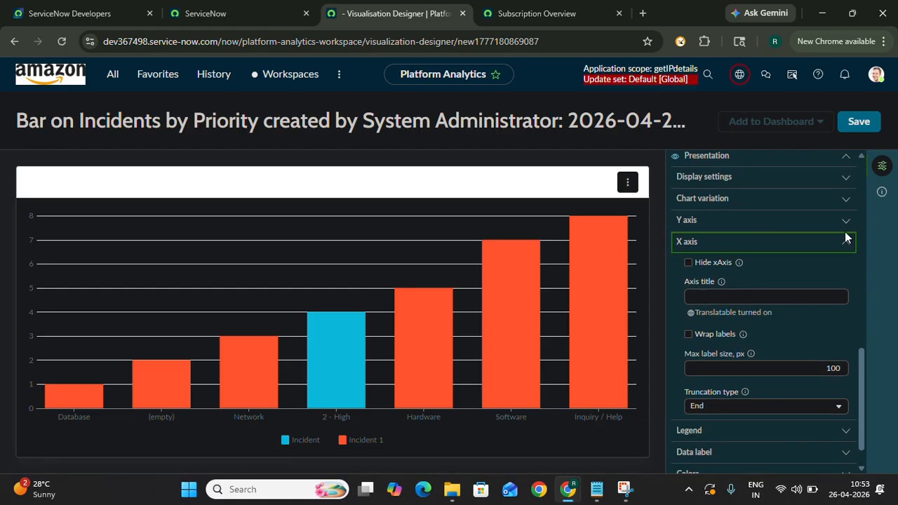
{"action": "left_click", "coordinate": [845, 244]}
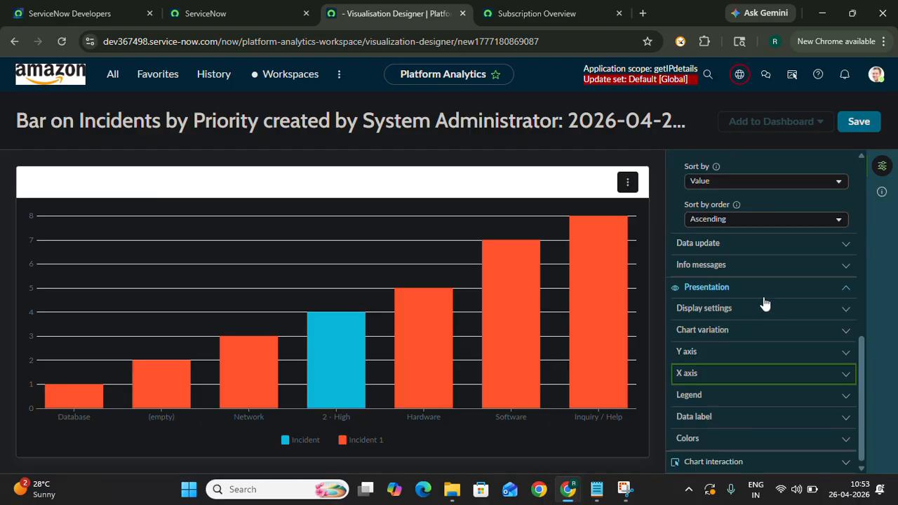
{"action": "left_click", "coordinate": [748, 395]}
{"action": "scroll", "coordinate": [801, 339], "scroll_direction": "down", "scroll_amount": 2}
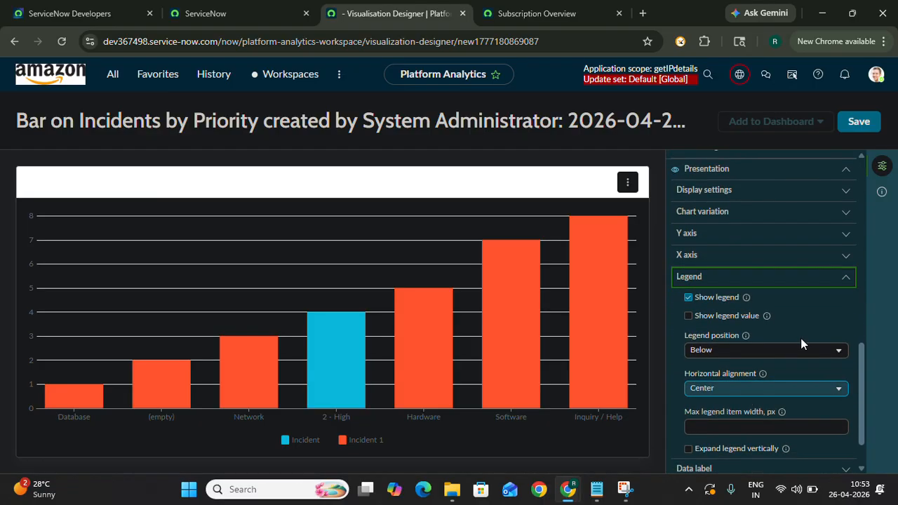
{"action": "left_click", "coordinate": [845, 280]}
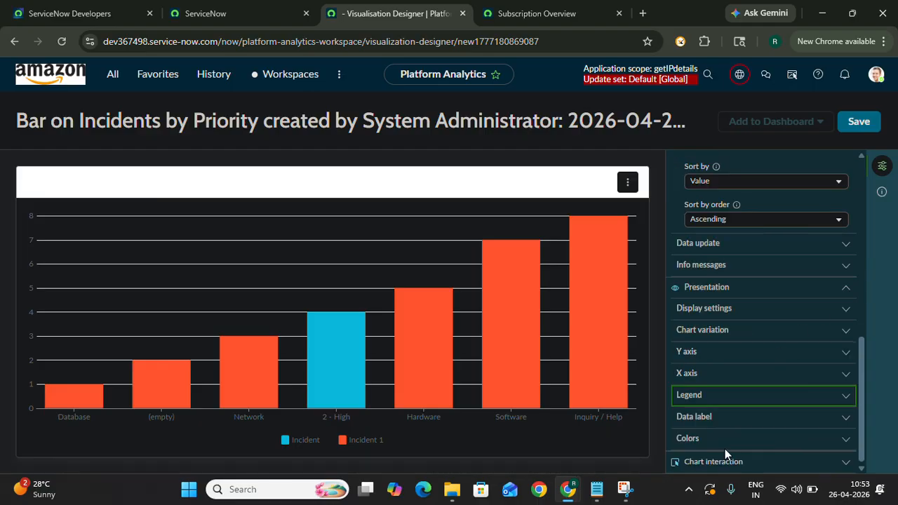
- Turn on data labels for the bars, check the label position choices, and enable showing overlapping labels
{"action": "left_click", "coordinate": [736, 416]}
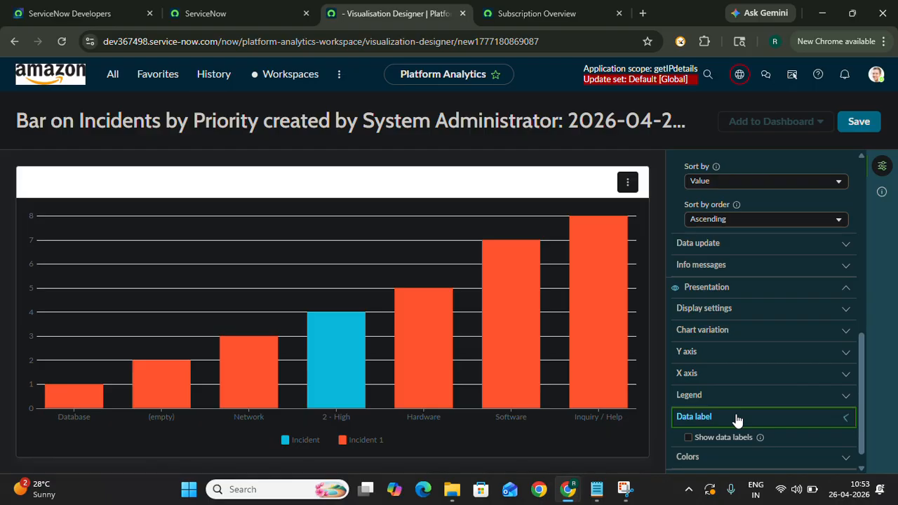
{"action": "left_click", "coordinate": [689, 437]}
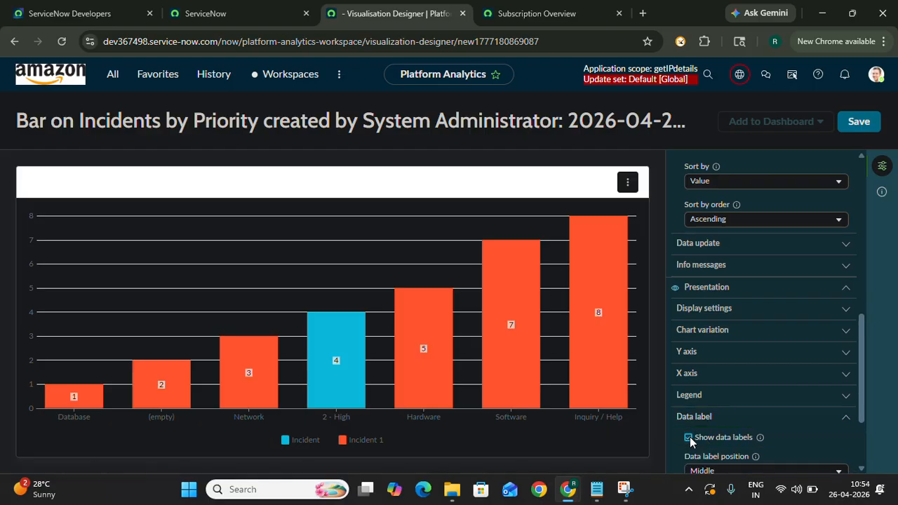
{"action": "scroll", "coordinate": [742, 406], "scroll_direction": "down", "scroll_amount": 2}
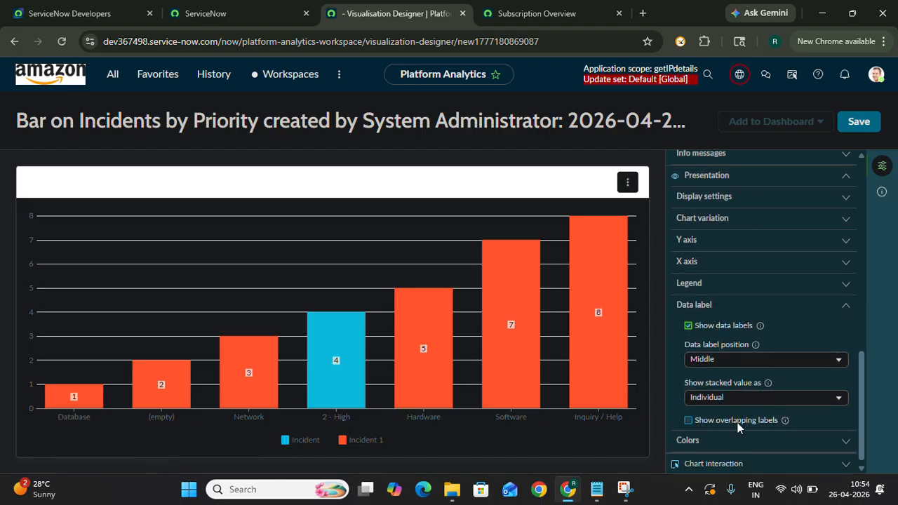
{"action": "left_click", "coordinate": [806, 364]}
{"action": "left_click", "coordinate": [807, 362]}
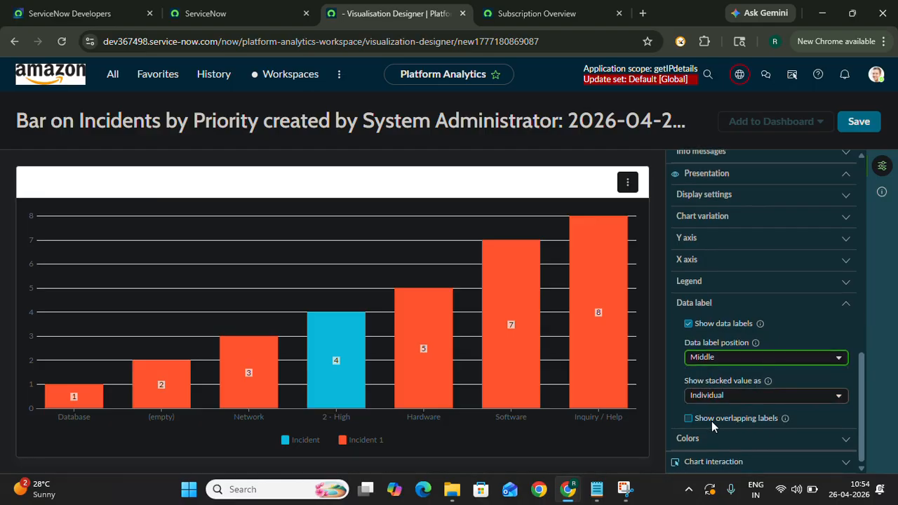
{"action": "left_click", "coordinate": [691, 418]}
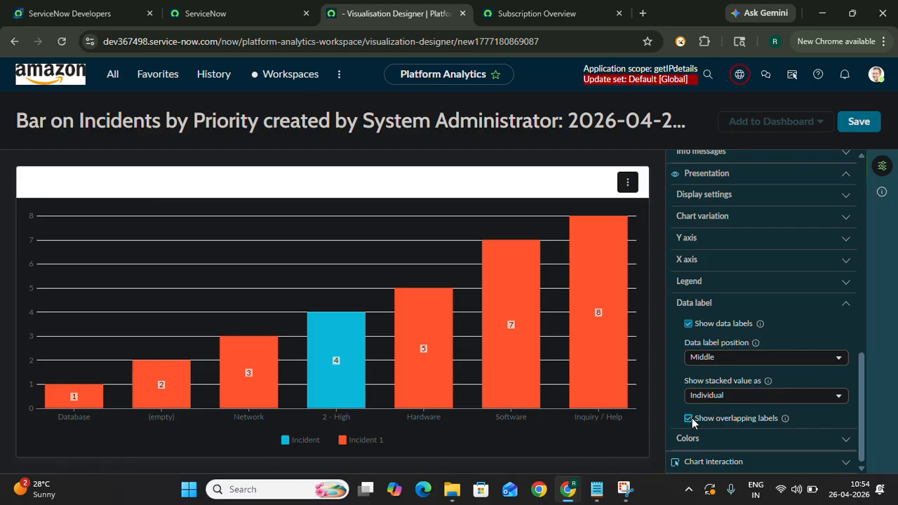
{"action": "left_click", "coordinate": [689, 419]}
{"action": "left_click", "coordinate": [689, 419]}
- Set the chart's color type to Color palette and expand the Chart interaction settings
{"action": "left_click", "coordinate": [756, 442]}
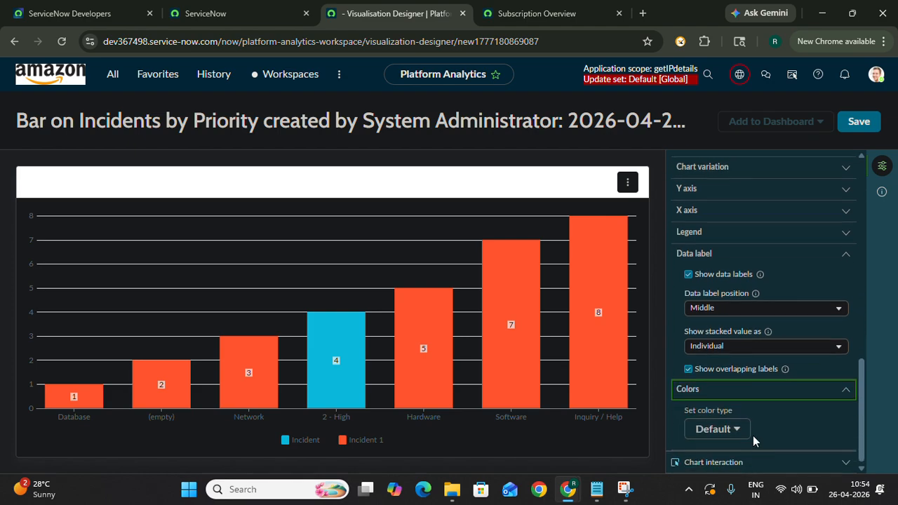
{"action": "left_click", "coordinate": [737, 429]}
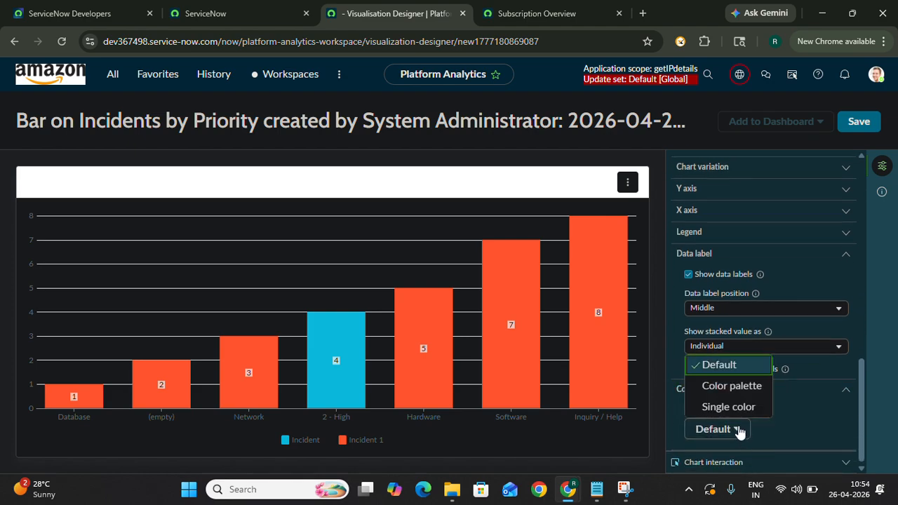
{"action": "left_click", "coordinate": [730, 387]}
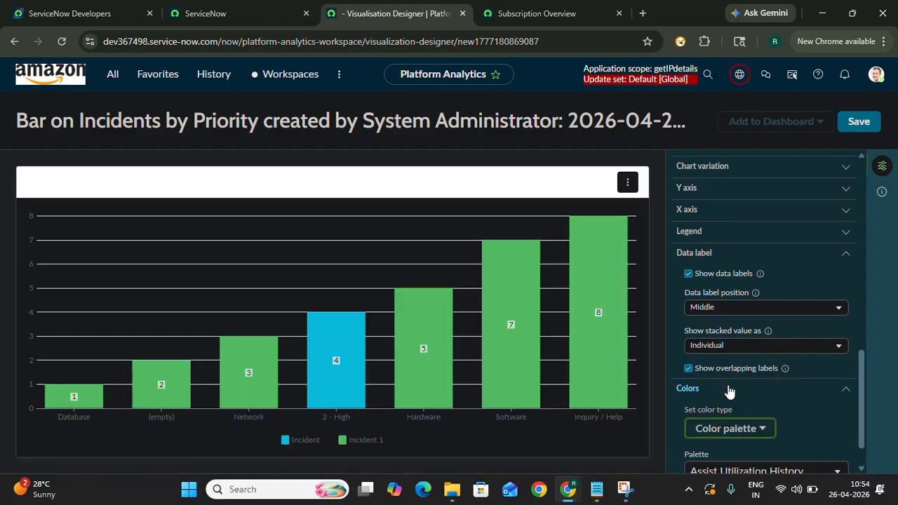
{"action": "scroll", "coordinate": [729, 392], "scroll_direction": "down", "scroll_amount": 1}
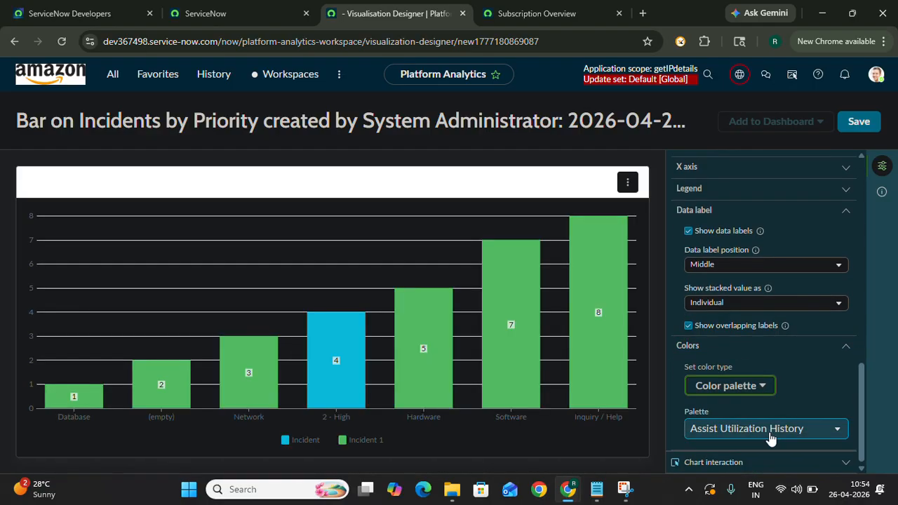
{"action": "left_click", "coordinate": [742, 463]}
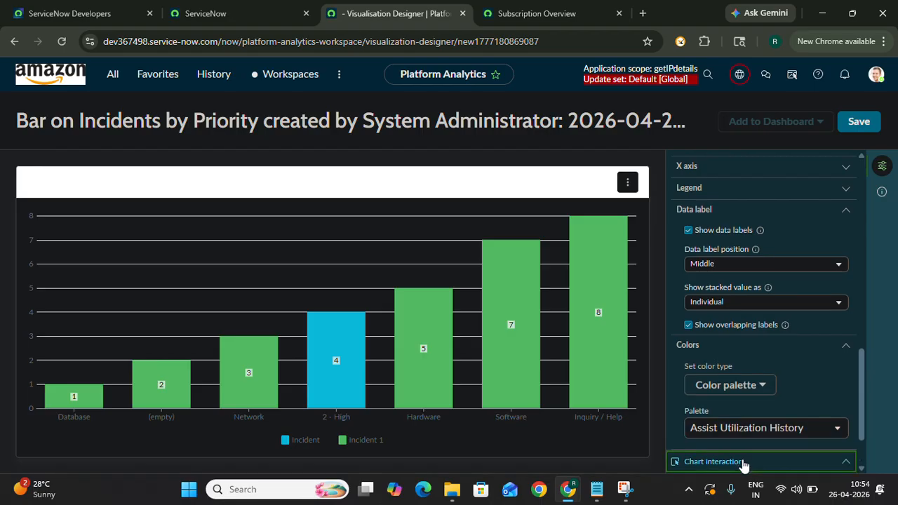
- Save the bar chart visualization under its suggested name
{"action": "scroll", "coordinate": [743, 464], "scroll_direction": "up", "scroll_amount": 10}
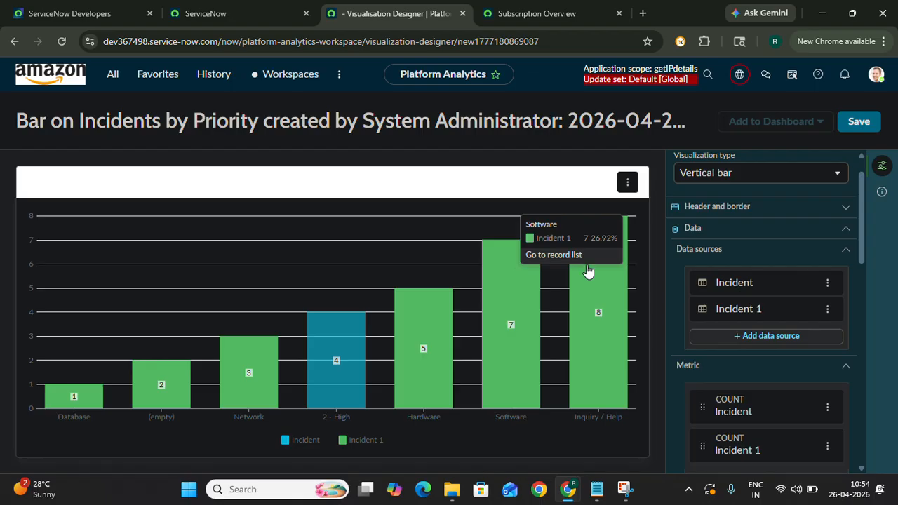
{"action": "scroll", "coordinate": [710, 266], "scroll_direction": "up", "scroll_amount": 1}
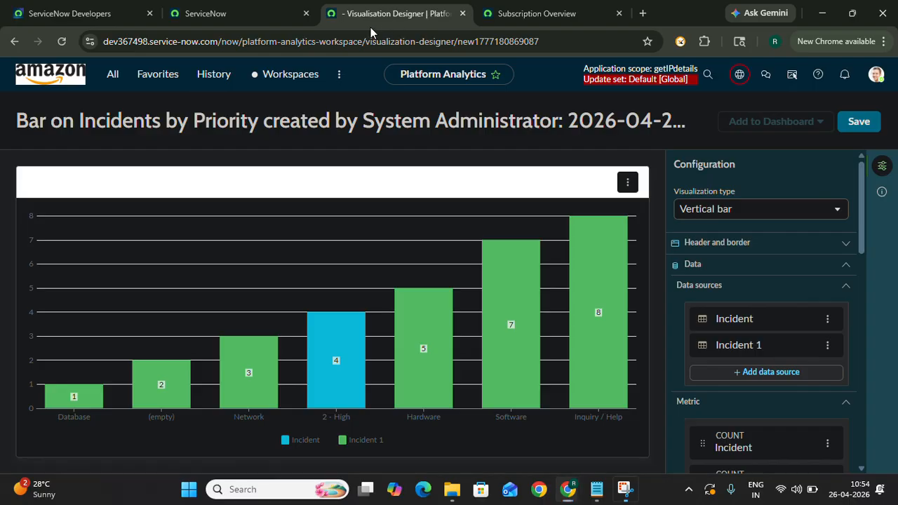
{"action": "left_click", "coordinate": [858, 123]}
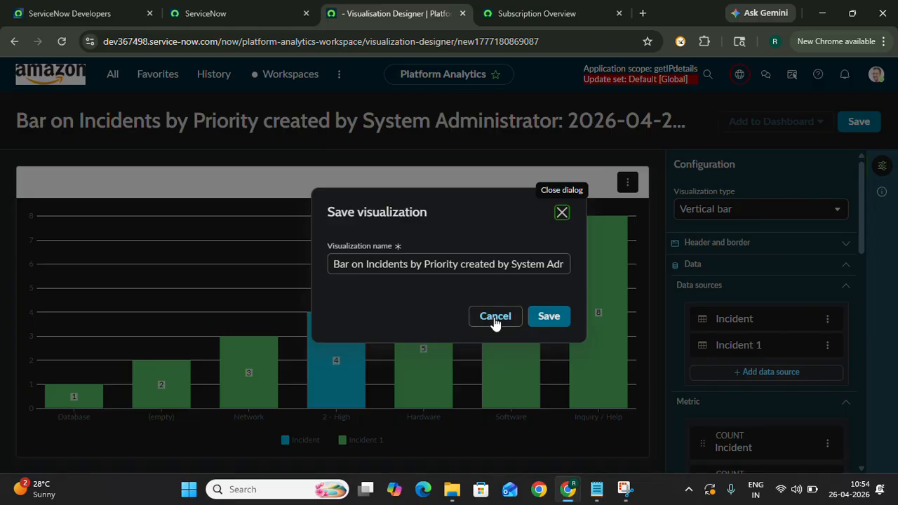
{"action": "left_click", "coordinate": [547, 317]}
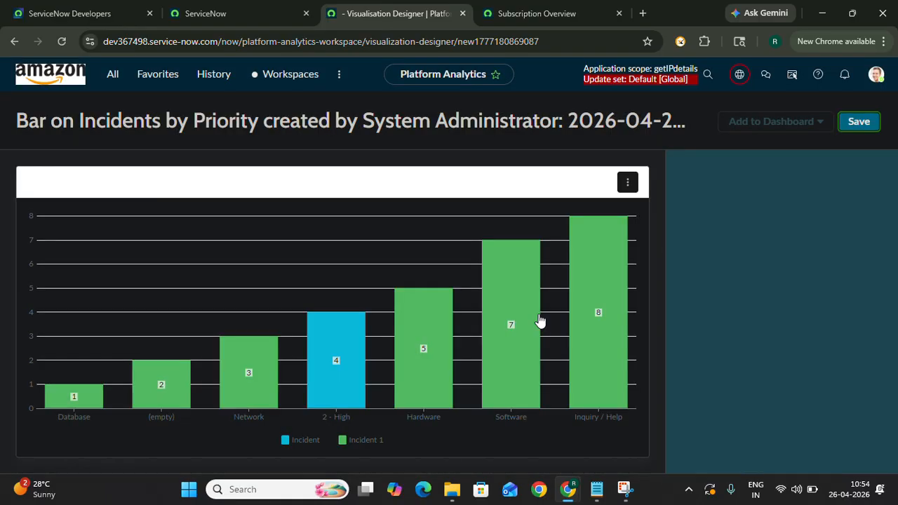